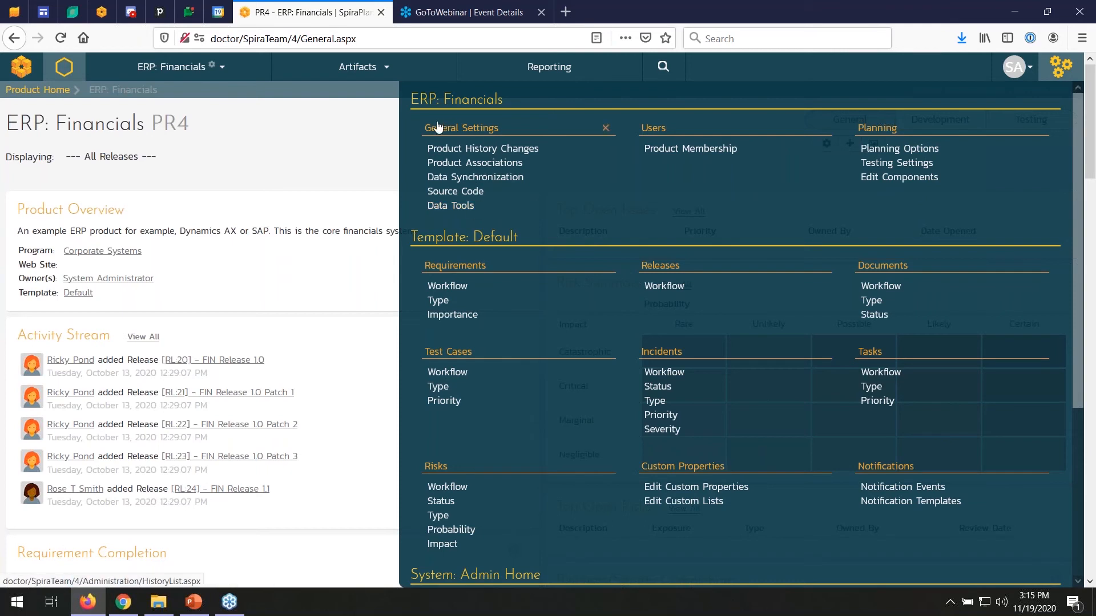
Enable baselining in the product details of ERP: Financials and save the product
click(473, 107)
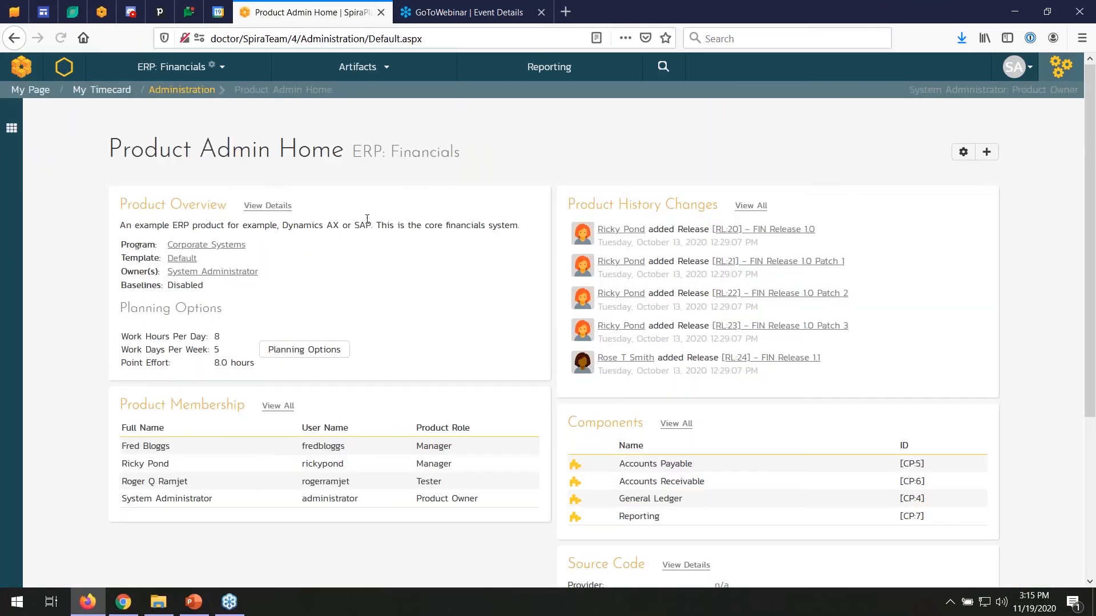
drag(120, 284, 208, 288)
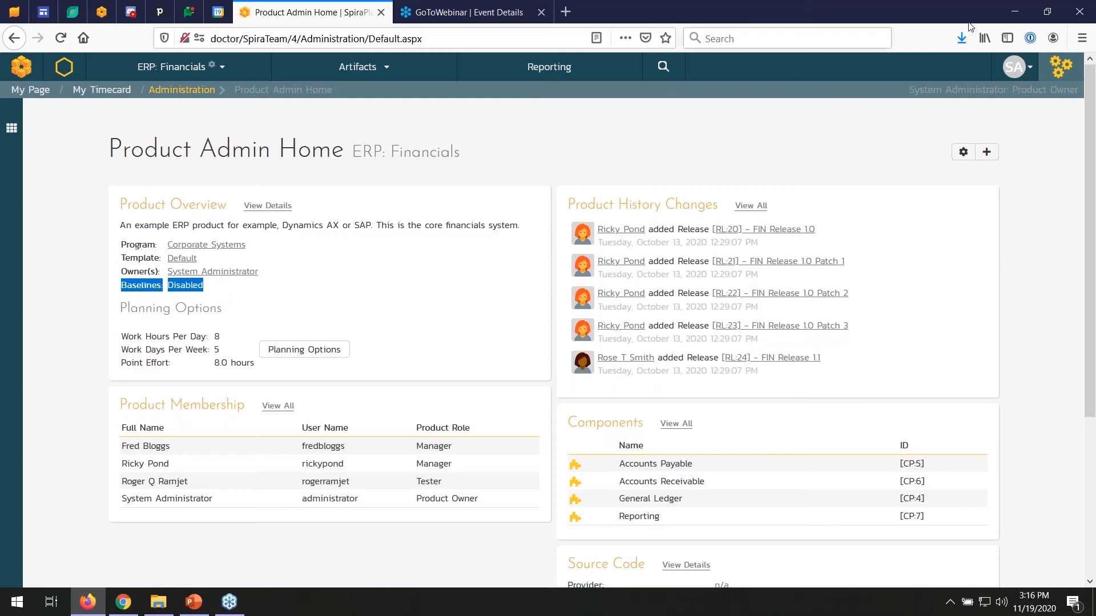
click(1065, 69)
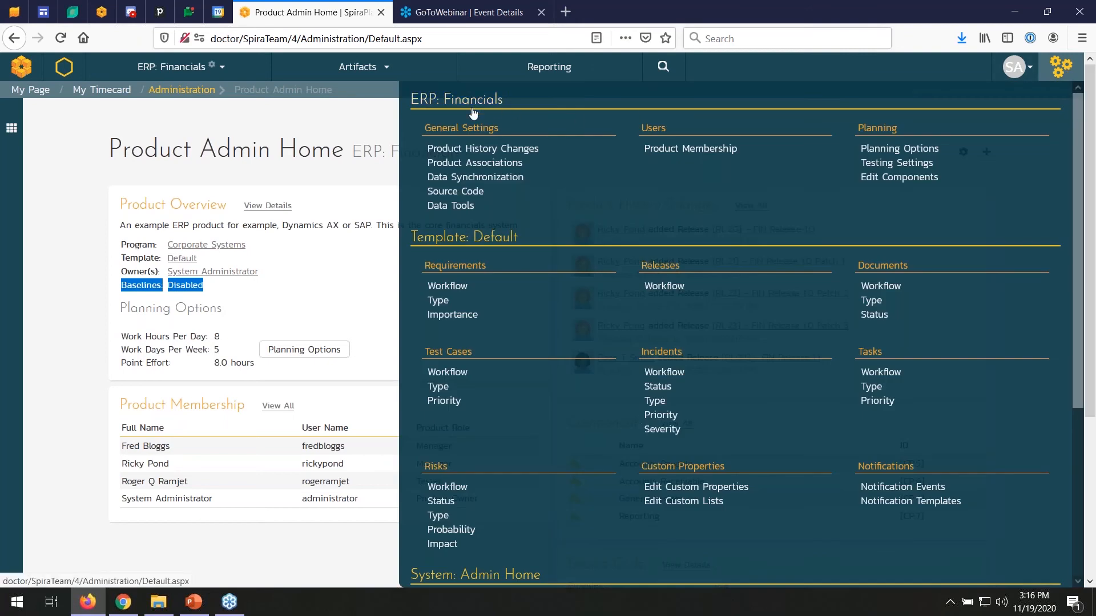
click(253, 209)
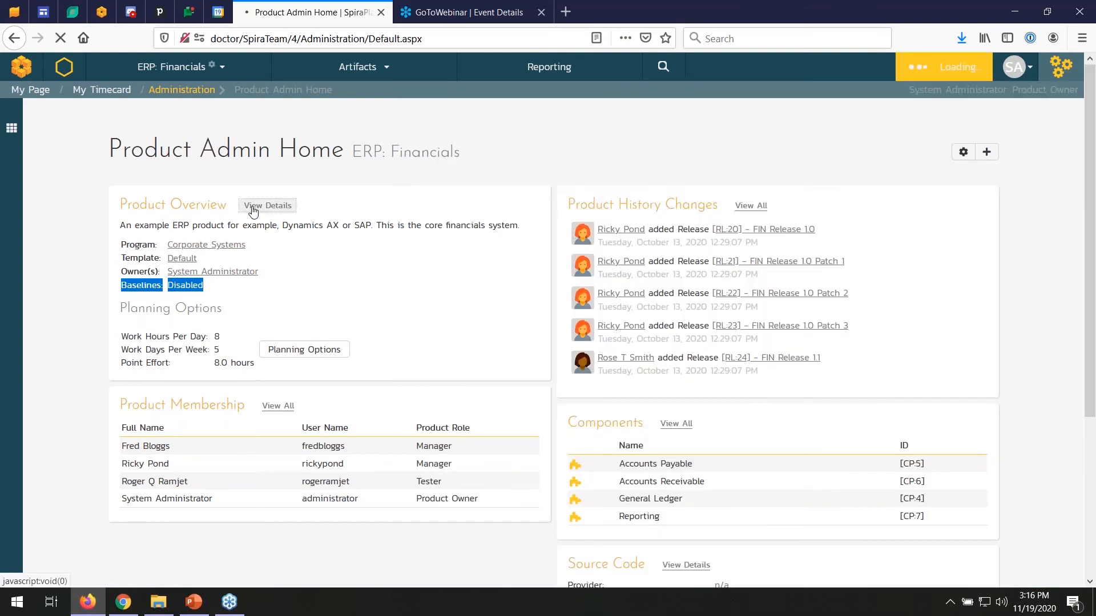
scroll(254, 213, down, 3)
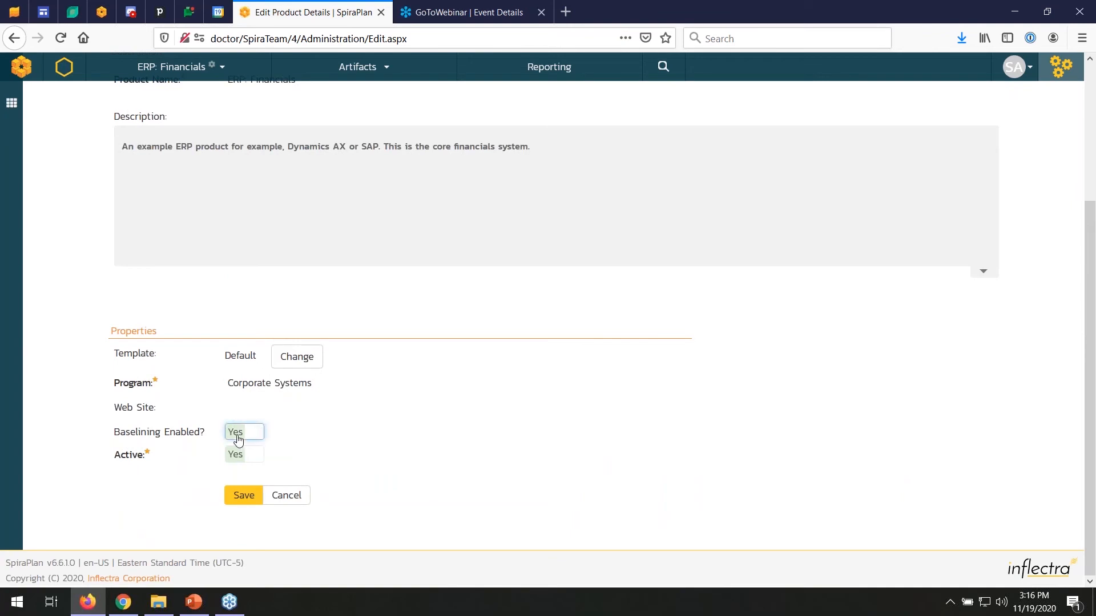
click(249, 507)
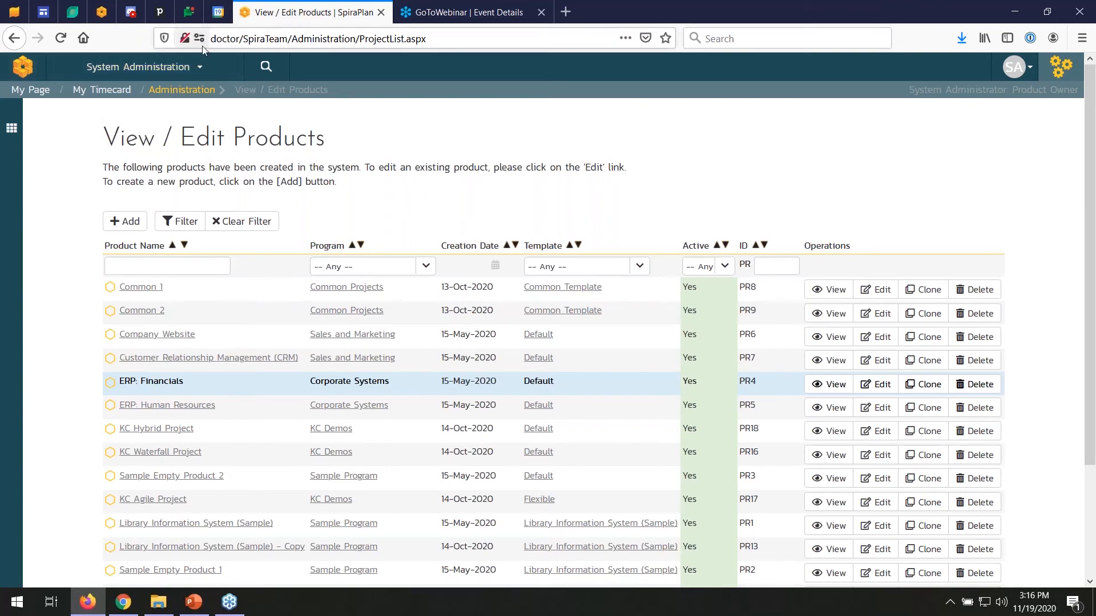
Return to the ERP: Financials product and open the baselines of FIN Release 1.1 from its releases
click(201, 67)
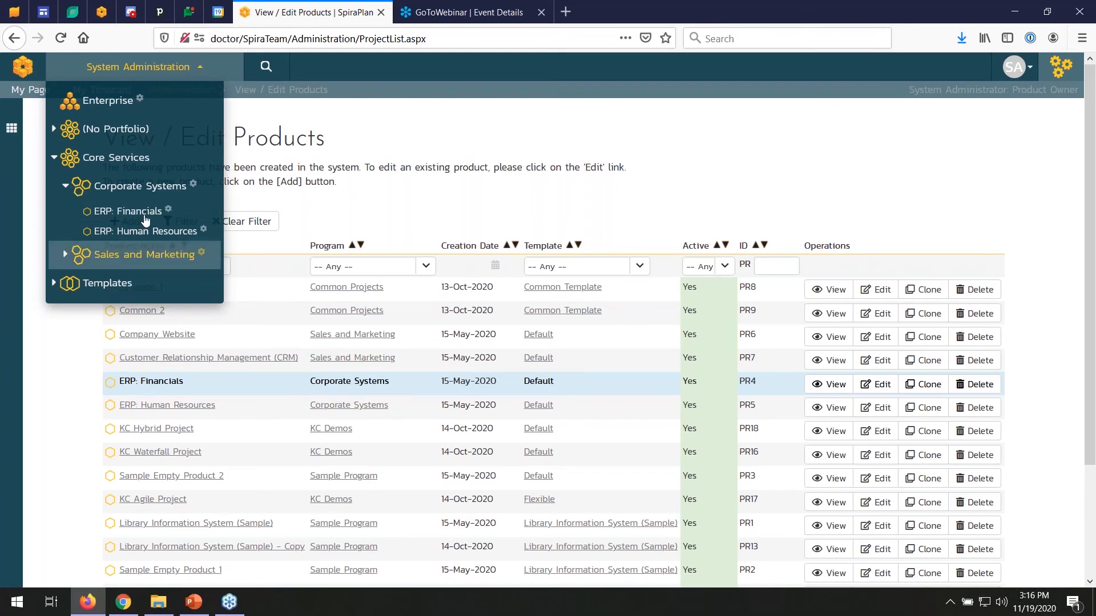
click(143, 210)
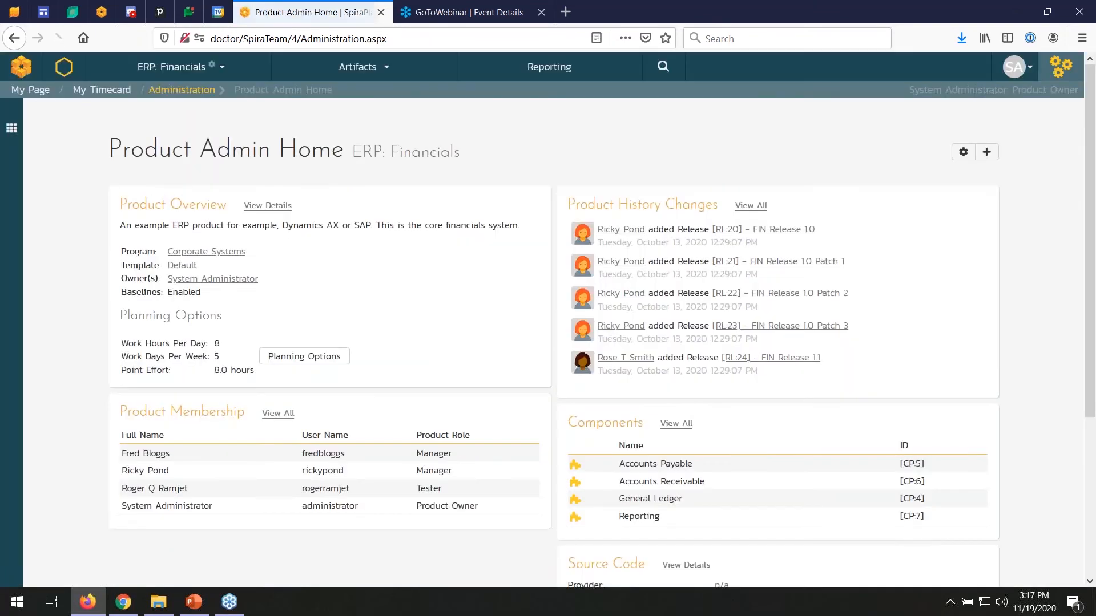
click(397, 68)
click(345, 161)
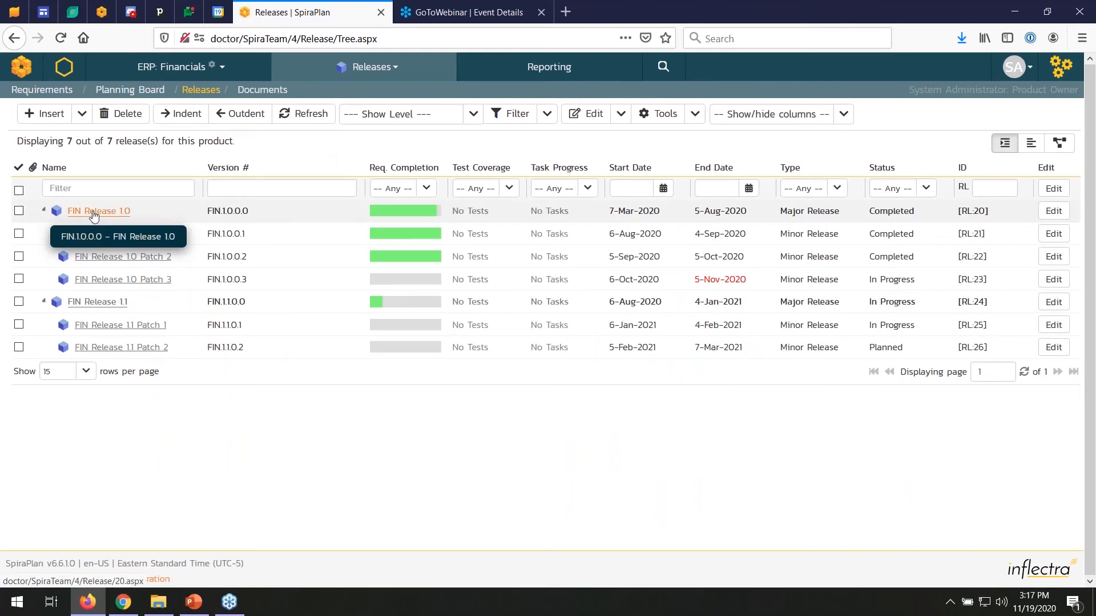
click(92, 308)
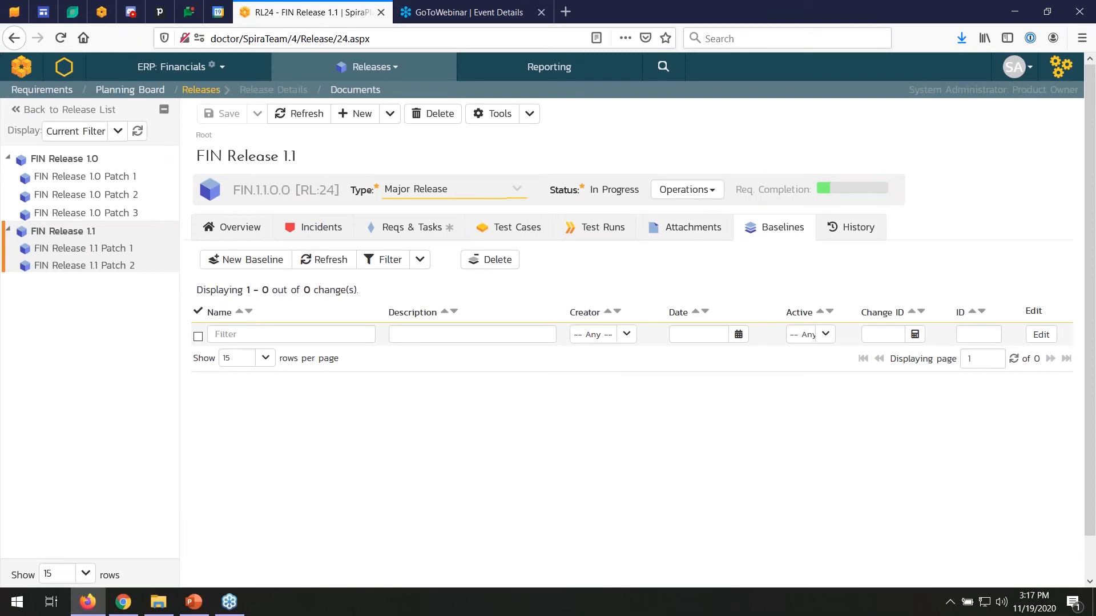
Start a new baseline for the release and name it "Baseline 1.0"
click(242, 260)
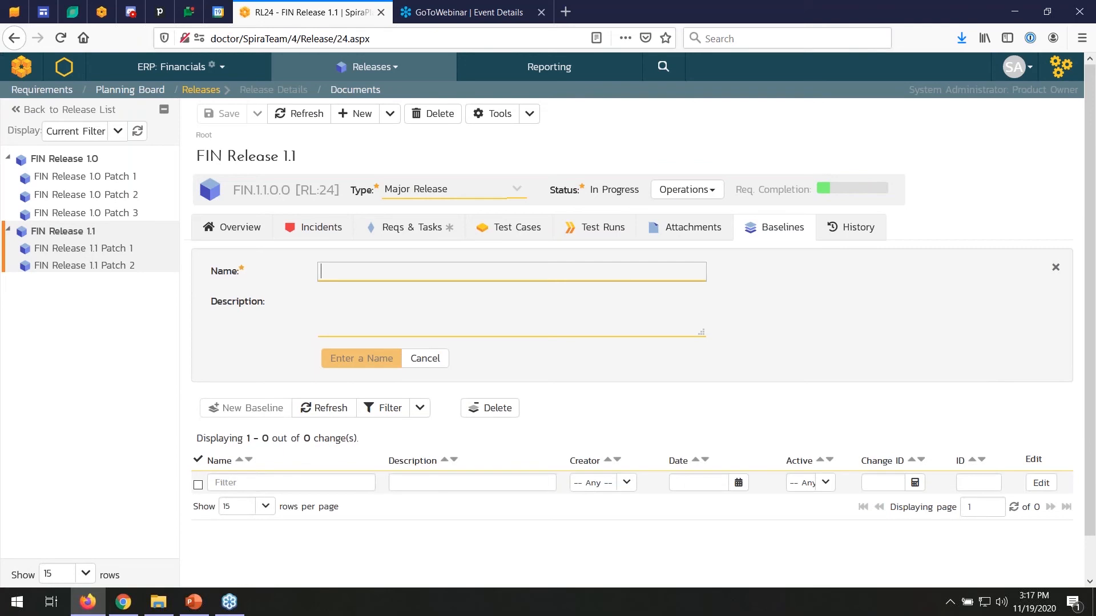
text(Baseline)
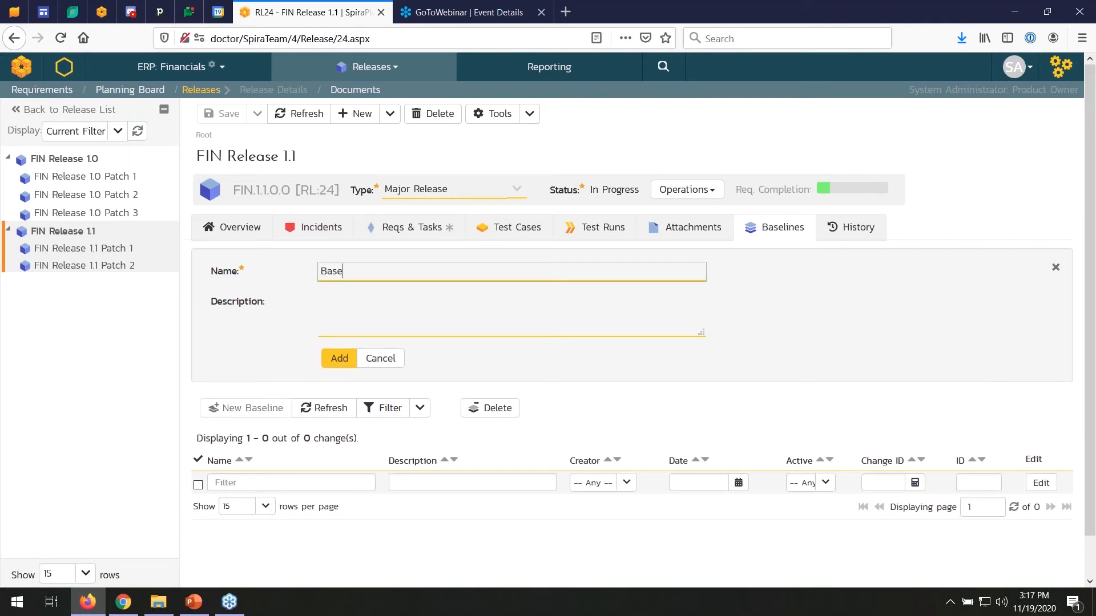
key(BackSpace)
key(BackSpace)
key(BackSpace)
key(BackSpace)
text(line 1.0)
key(BackSpace)
key(BackSpace)
text(.0)
Enter the baseline description "This is the initial snapshot for Release 1.1"
click(402, 309)
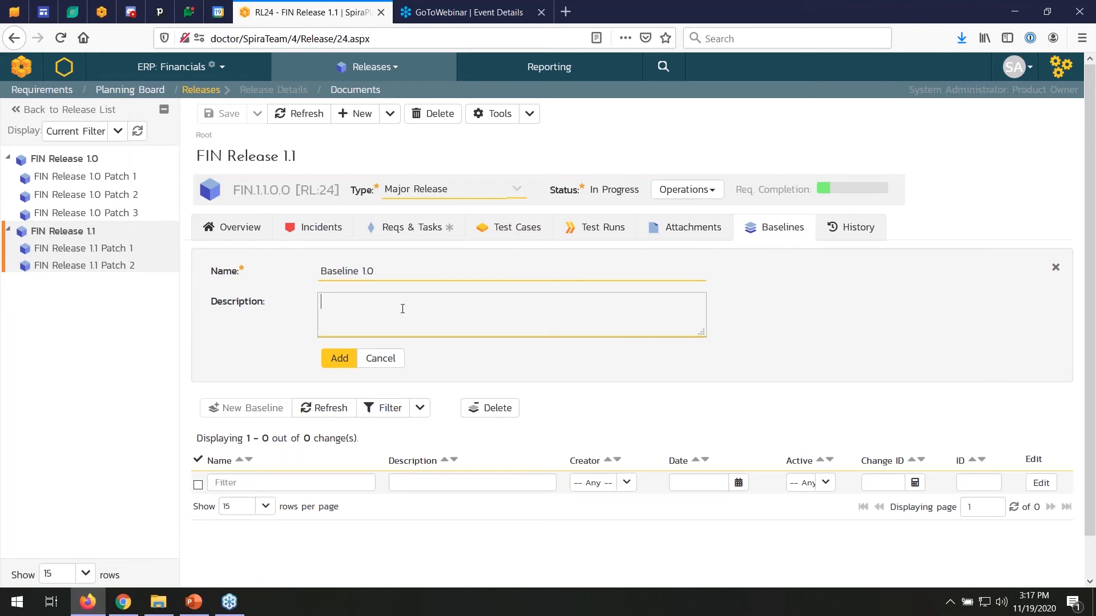
text(This is theinit)
key(BackSpace)
key(BackSpace)
key(BackSpace)
key(BackSpace)
text(intial)
key(BackSpace)
key(BackSpace)
key(BackSpace)
key(BackSpace)
text(itial snapshot for Release 1.1)
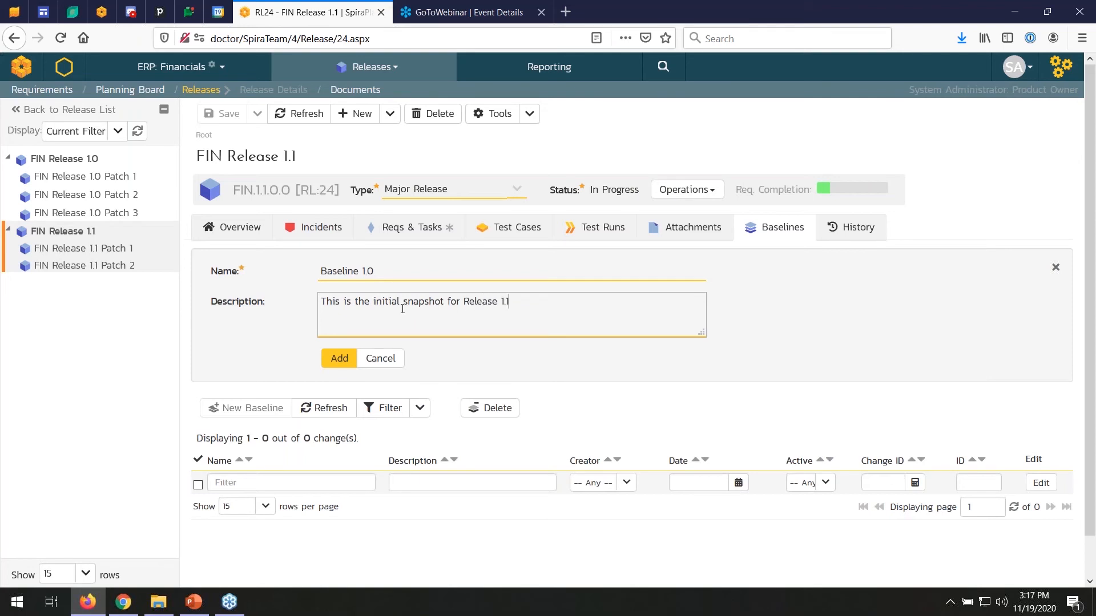
Change the baseline's name to "Baseline 1.1 001" and add it to the release
click(386, 271)
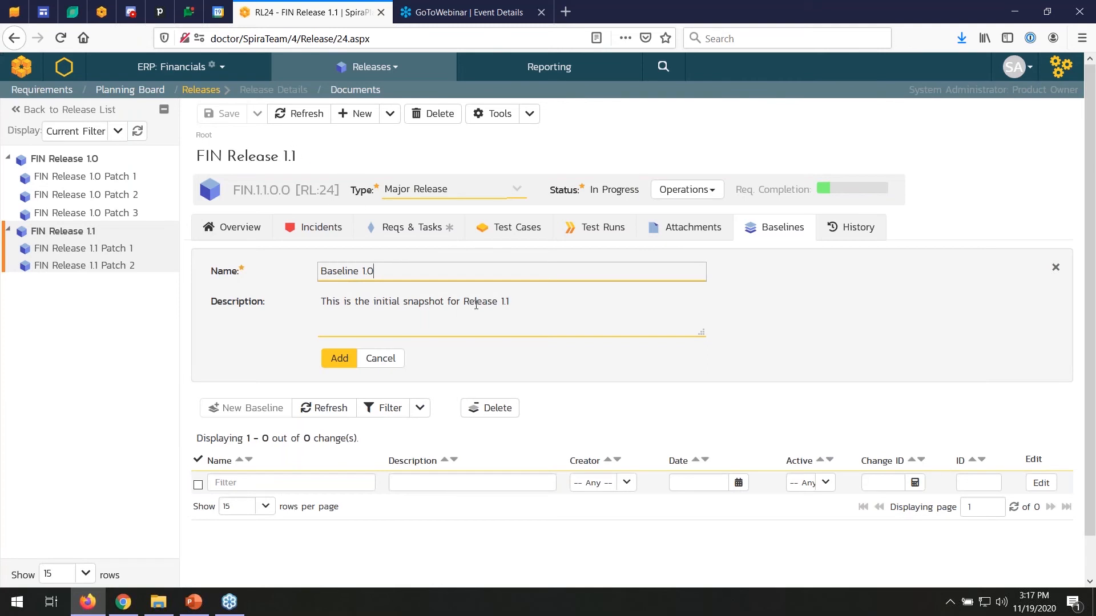
key(BackSpace)
text(1 001)
click(343, 358)
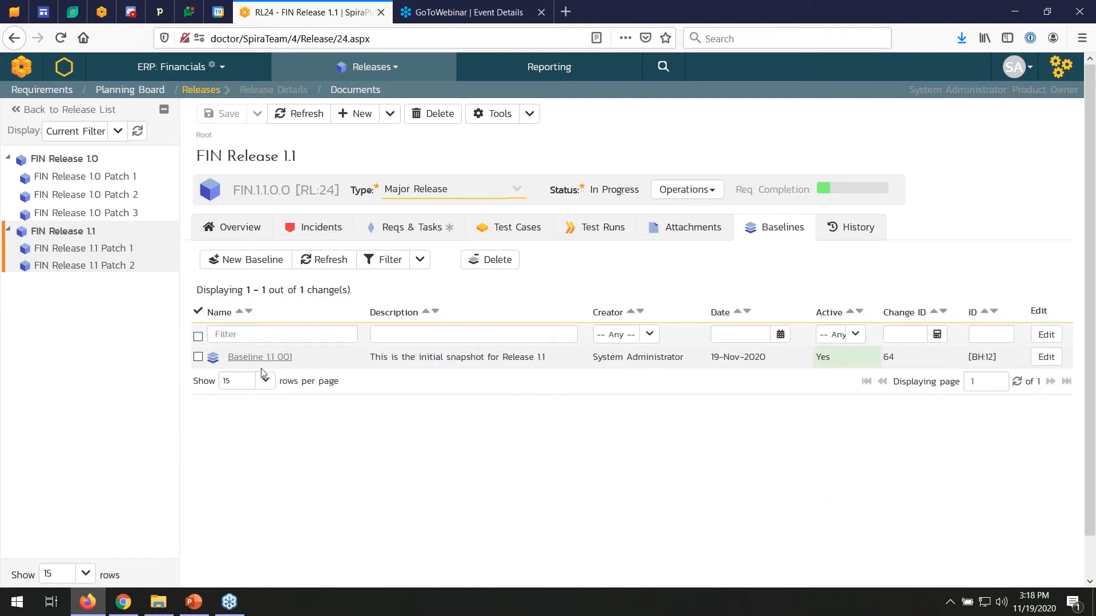
In the product's requirements, insert "You need to be able to rename a chart in the accounts list" as the first requirement under Chart of Accounts
click(371, 67)
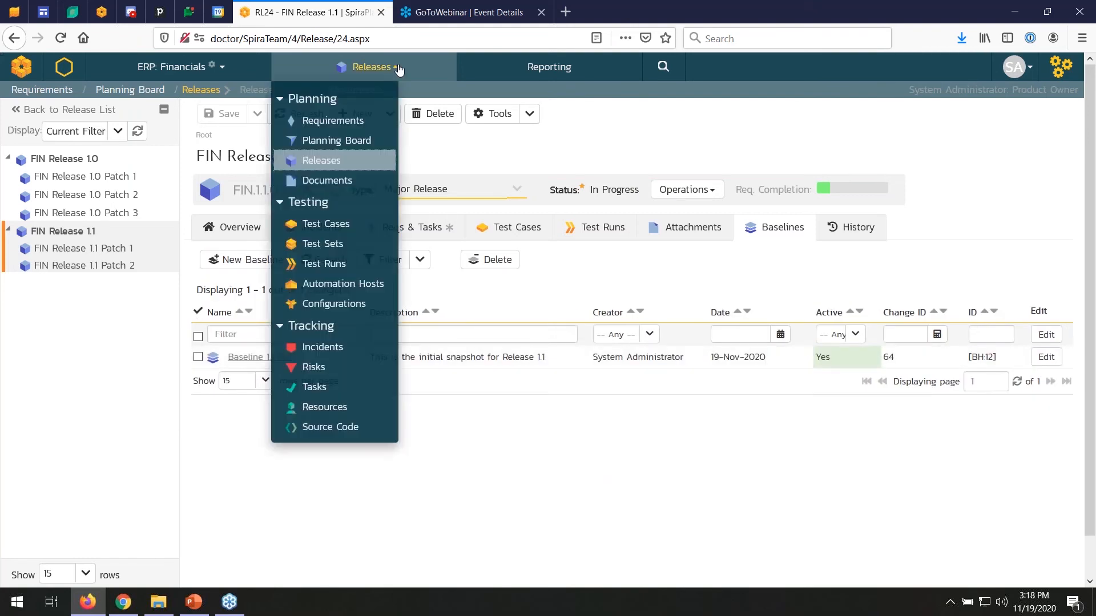
click(347, 125)
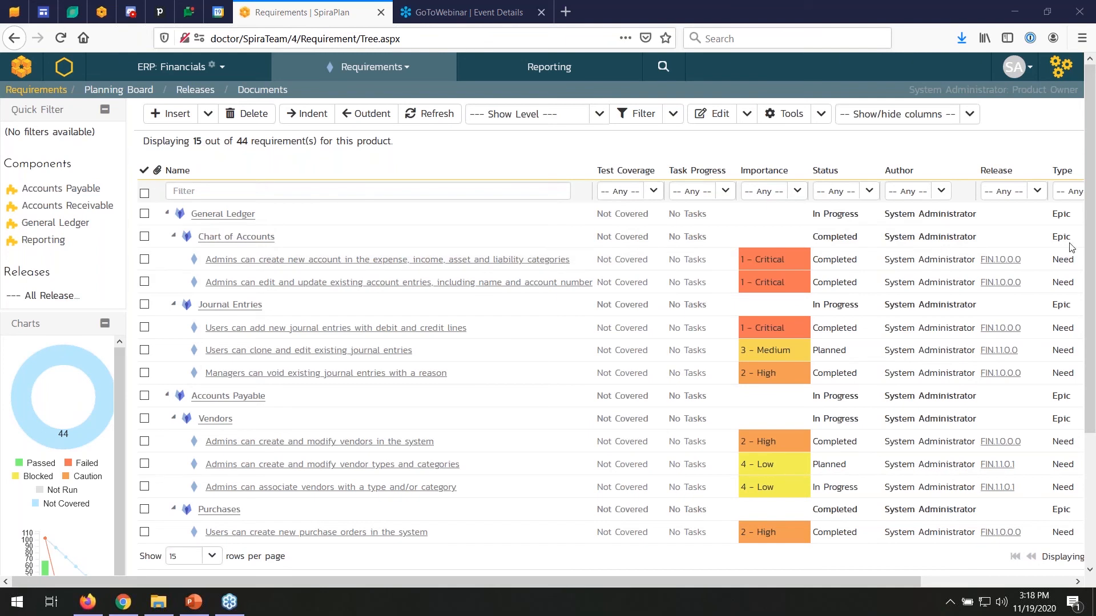
click(144, 260)
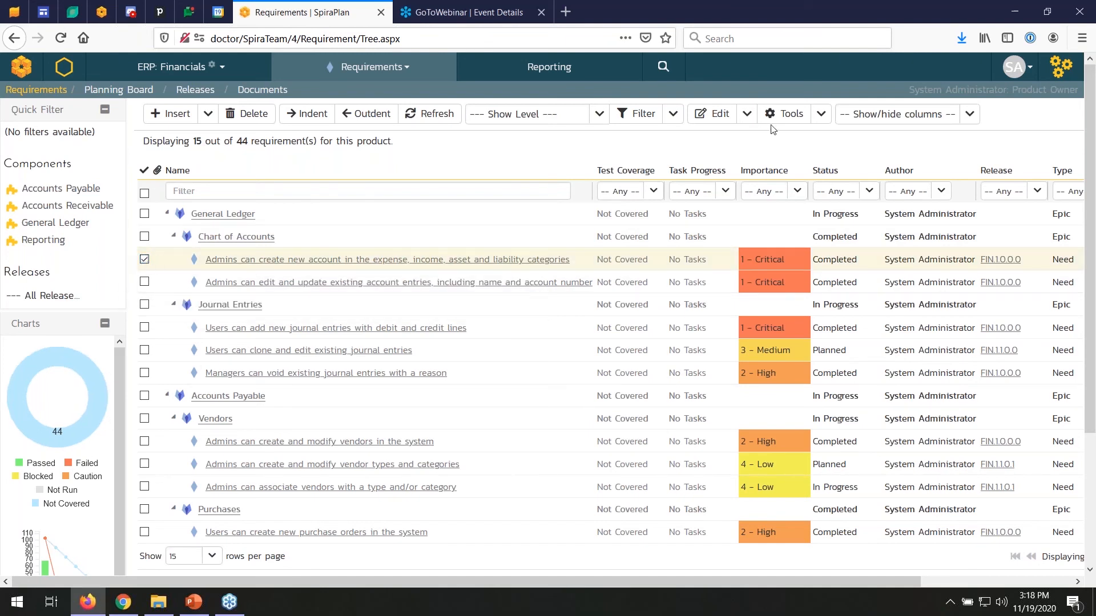
click(210, 115)
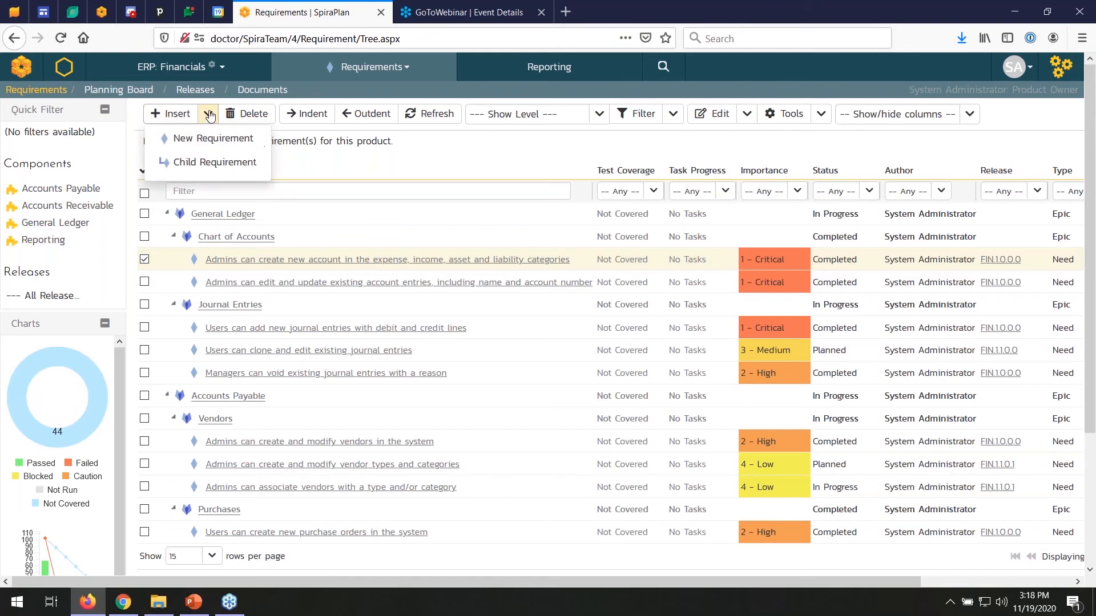
click(220, 143)
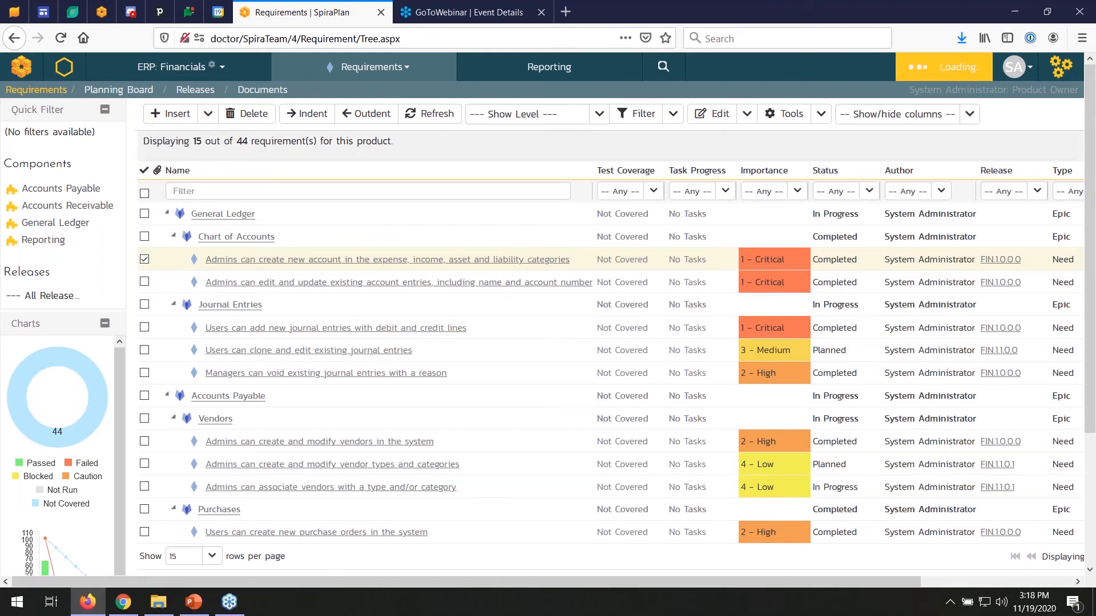
click(257, 278)
text(You need to be able)
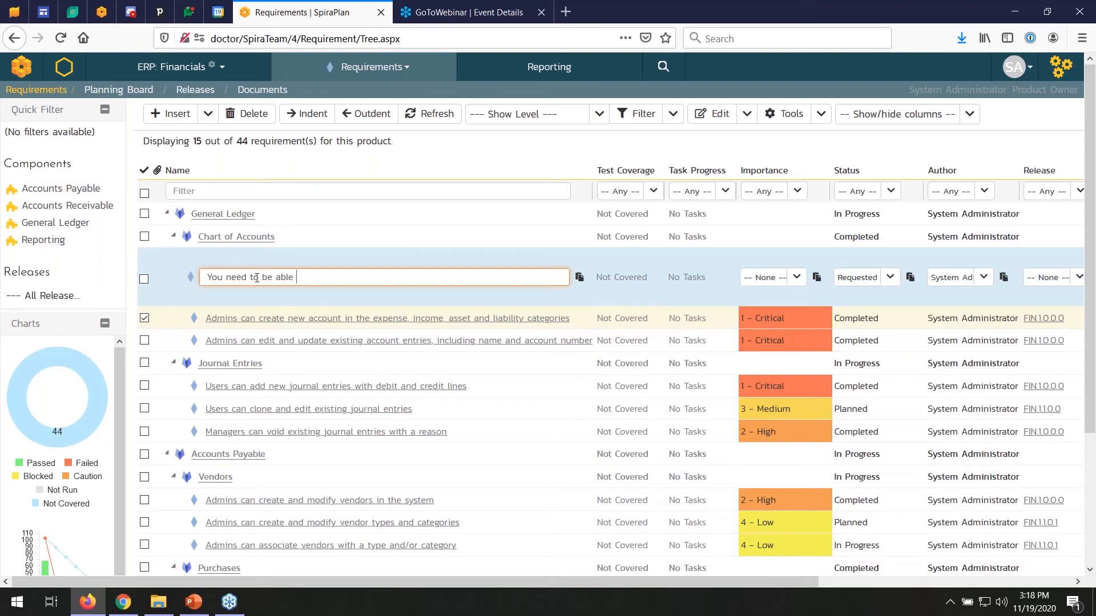
text(to rename ta chart in the accounts list)
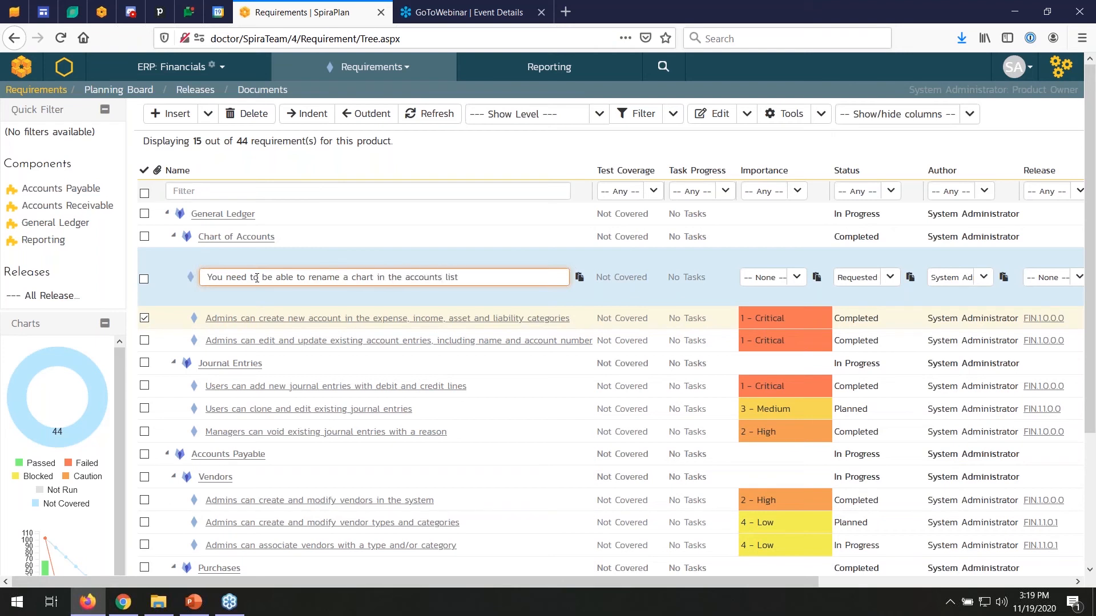
Assign the new rename requirement to release FIN.1.1.0.0 with importance 2 - High and save it
click(1078, 278)
click(970, 356)
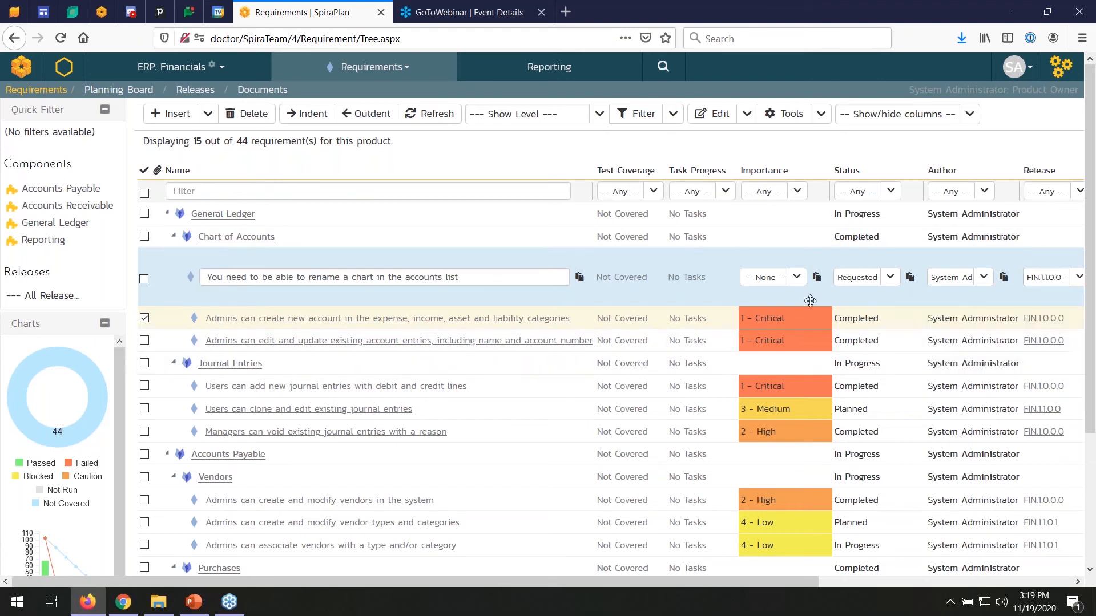
click(796, 277)
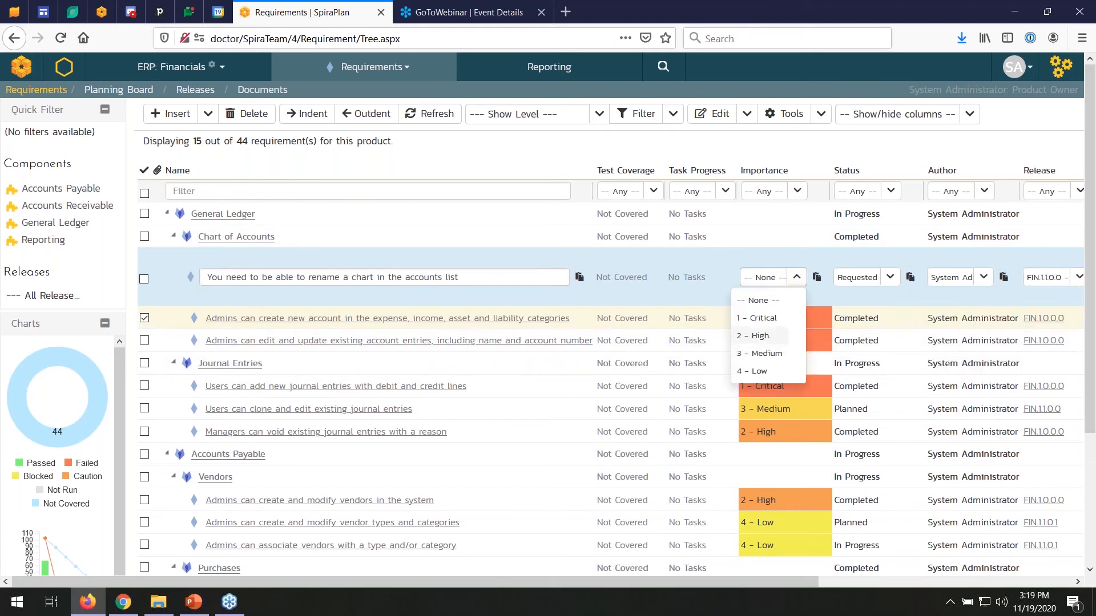
click(760, 336)
click(497, 280)
key(Return)
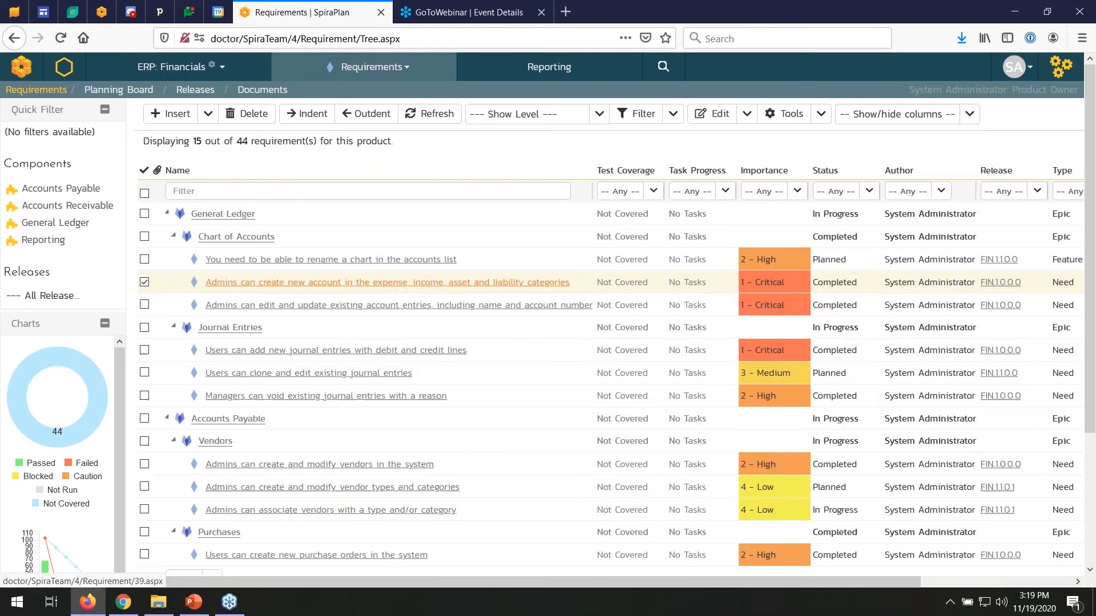
Insert and save a requirement named "You need to be able to delete a chart in the accounts list" directly below the rename requirement
click(145, 281)
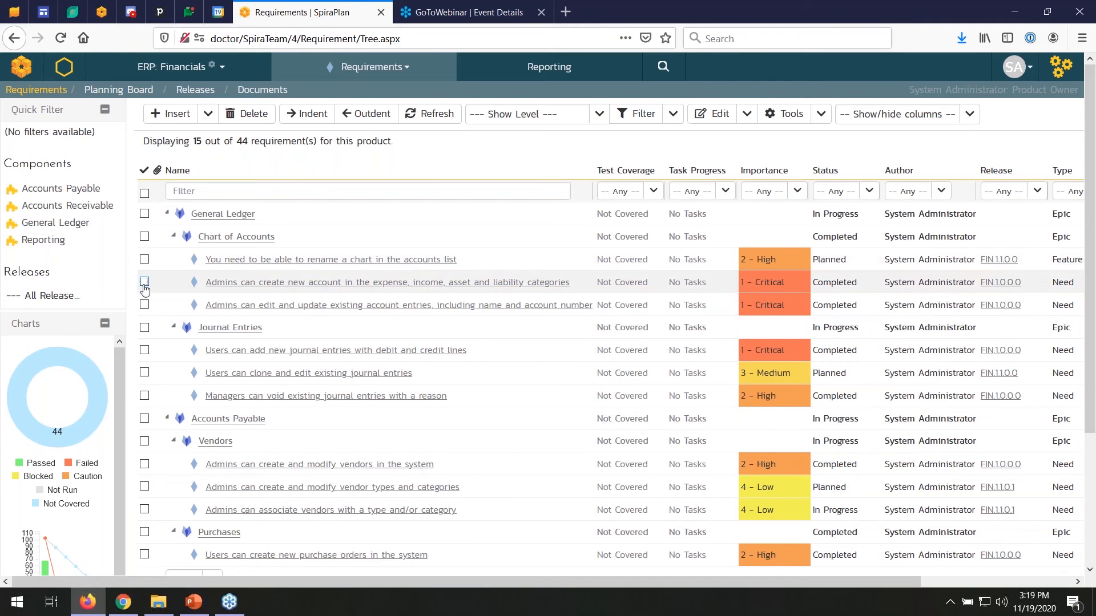
click(173, 118)
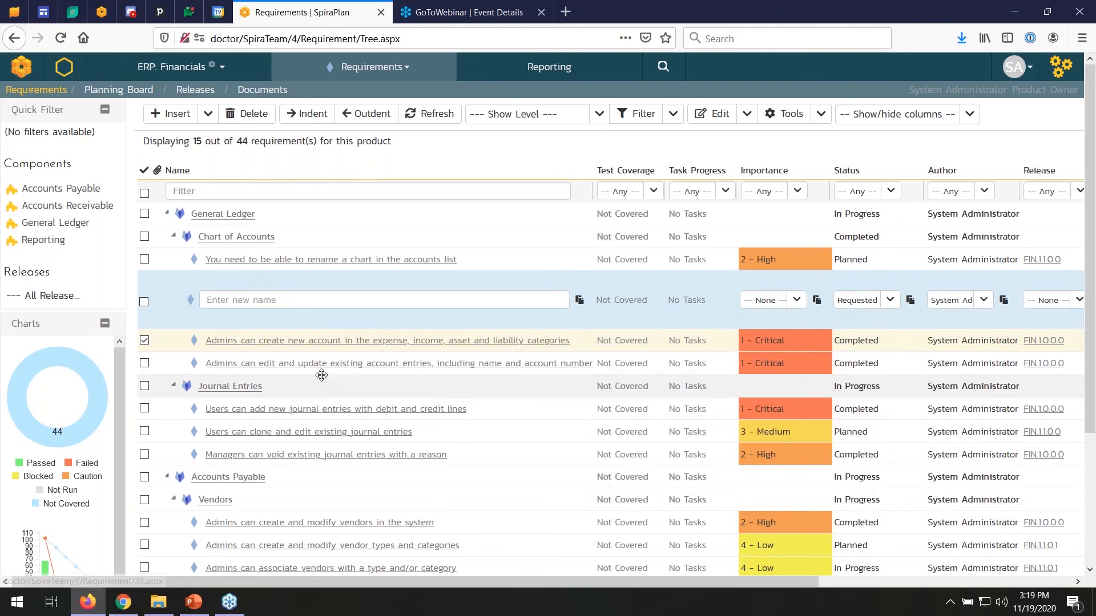
click(275, 301)
text(Y)
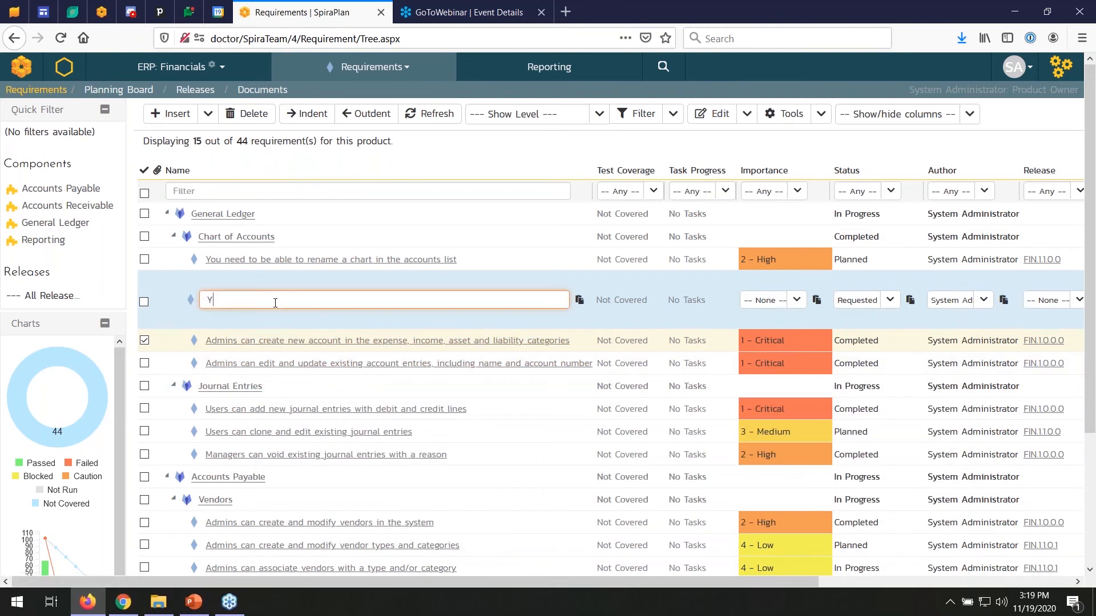
text(i need to be abkl)
text(n the accounts list)
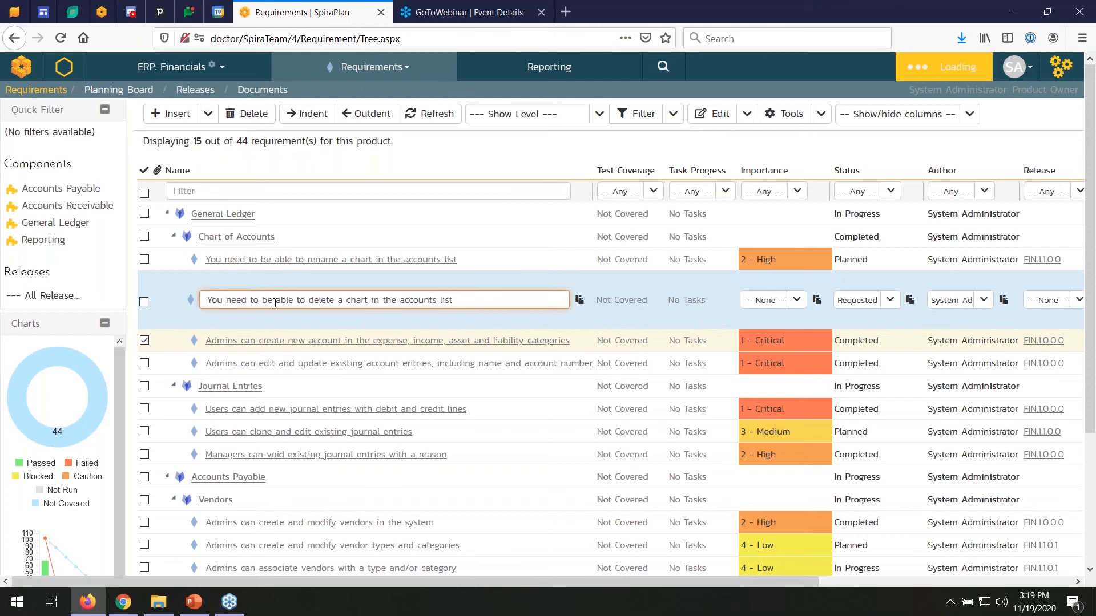
key(Return)
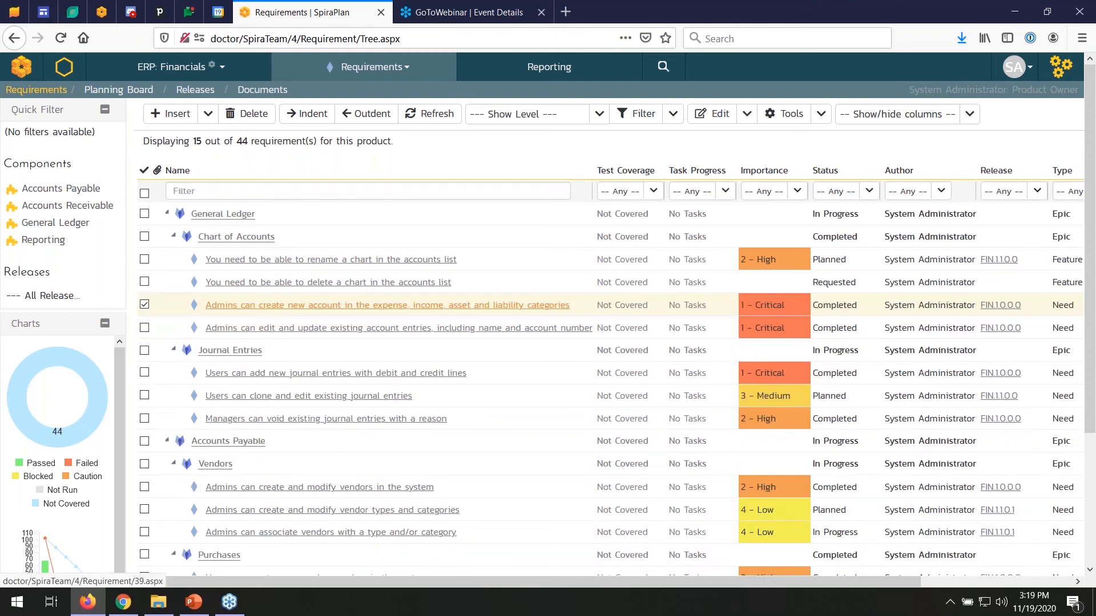
Set the importance of the delete-a-chart requirement to 3 - Medium and save the change
click(766, 282)
click(797, 291)
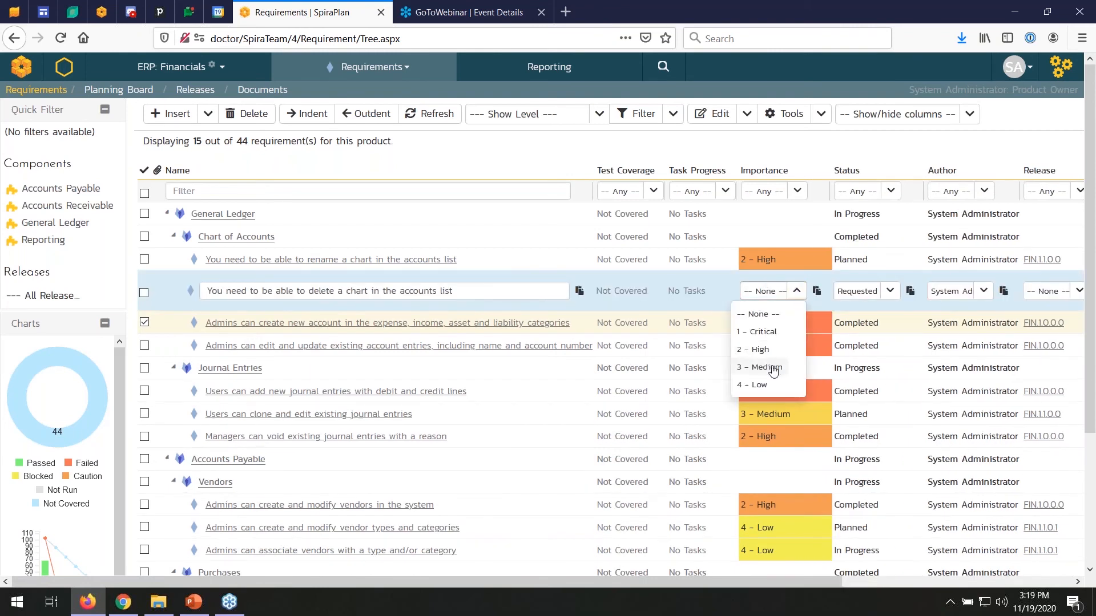
click(773, 368)
click(439, 292)
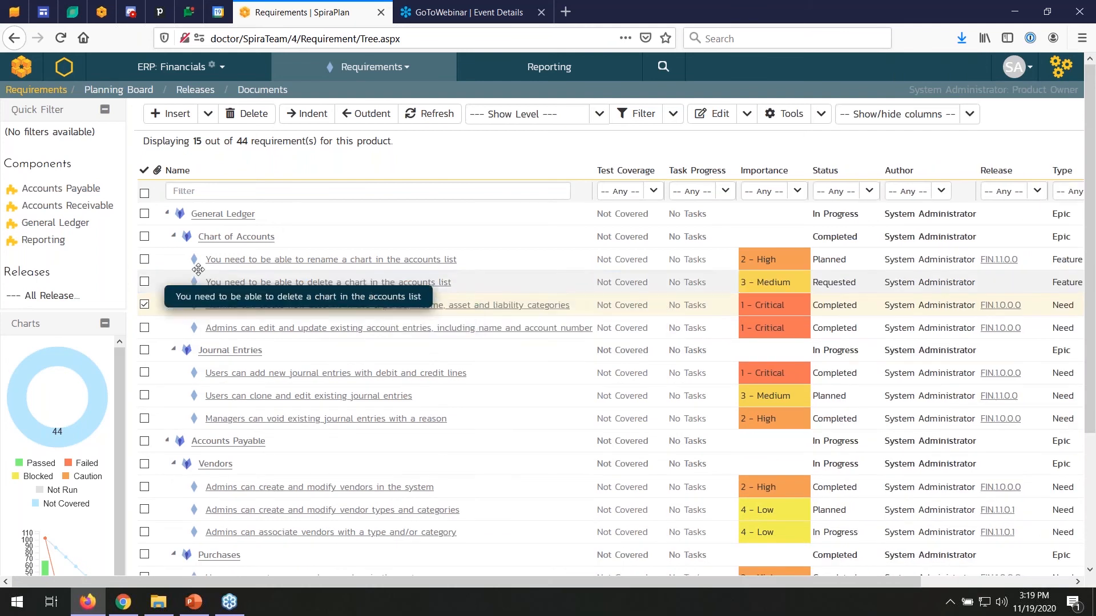
Create test cases from the new rename-a-chart and delete-a-chart requirements under Chart of Accounts
click(144, 259)
click(144, 282)
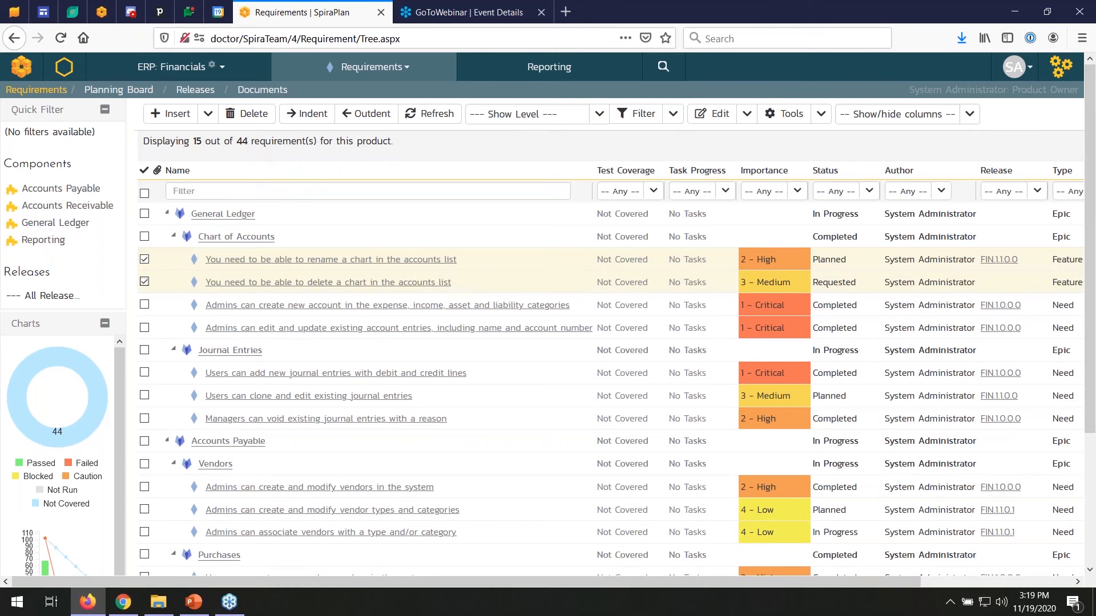
click(821, 114)
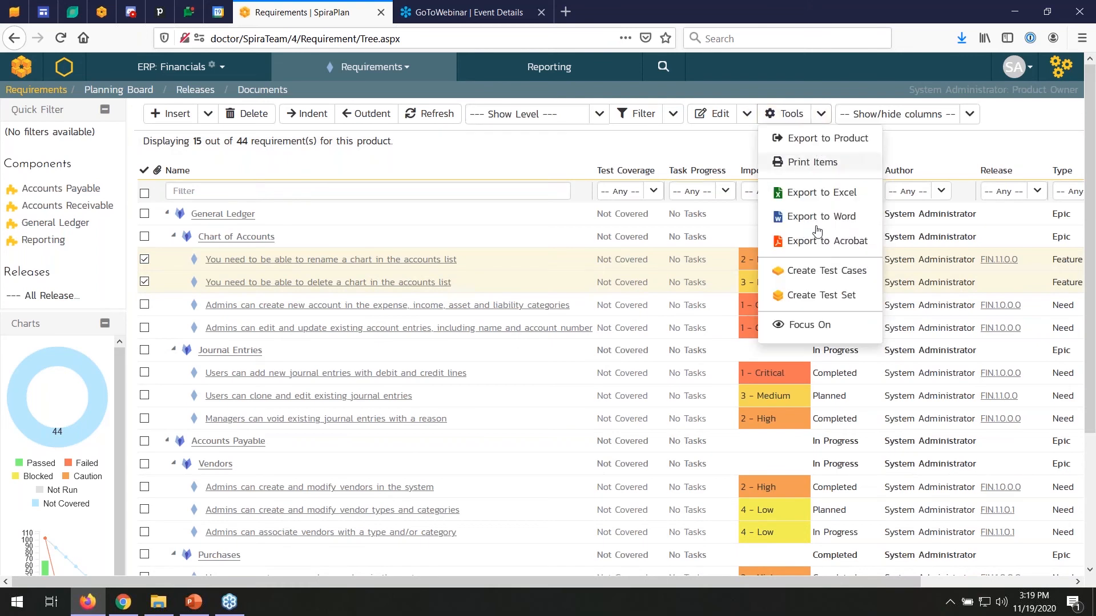
click(827, 270)
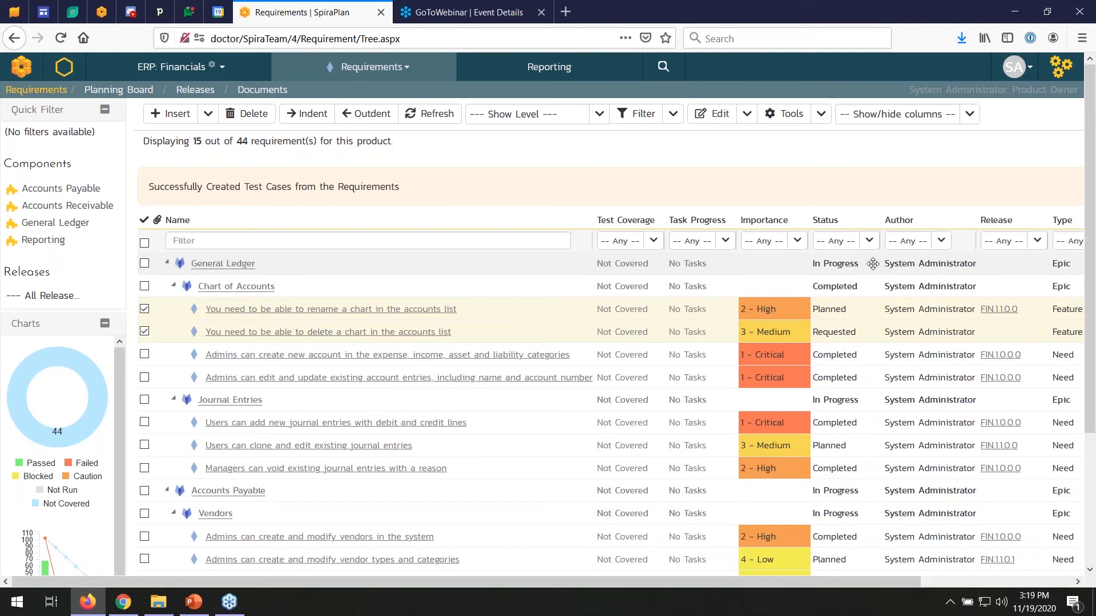
Assign the delete-a-chart requirement to release FIN.1.1.0.0, save it and refresh the requirements list
double_click(1005, 332)
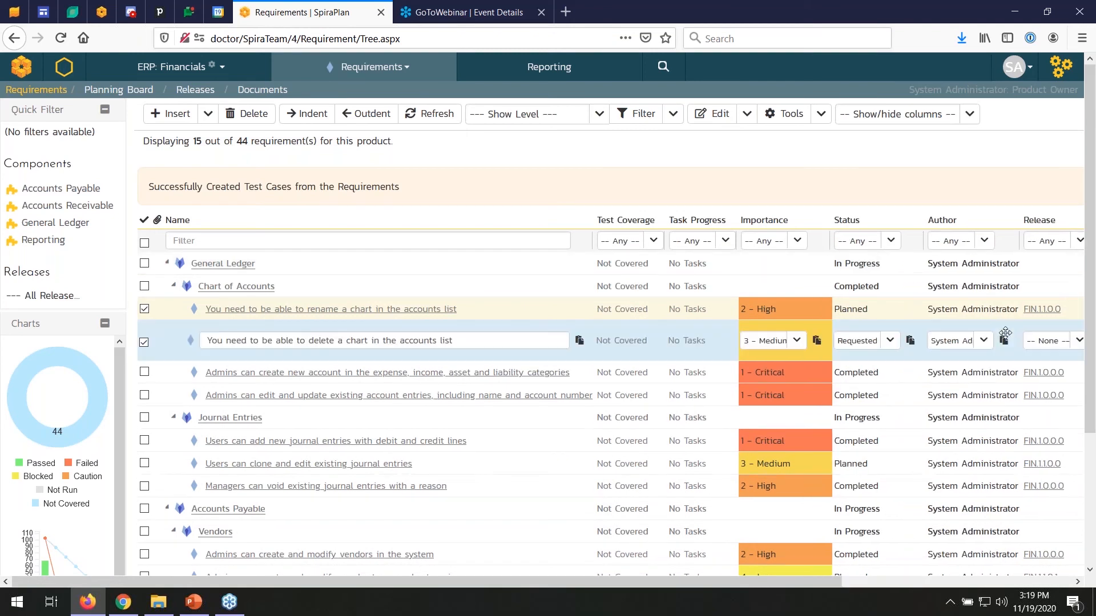
click(980, 422)
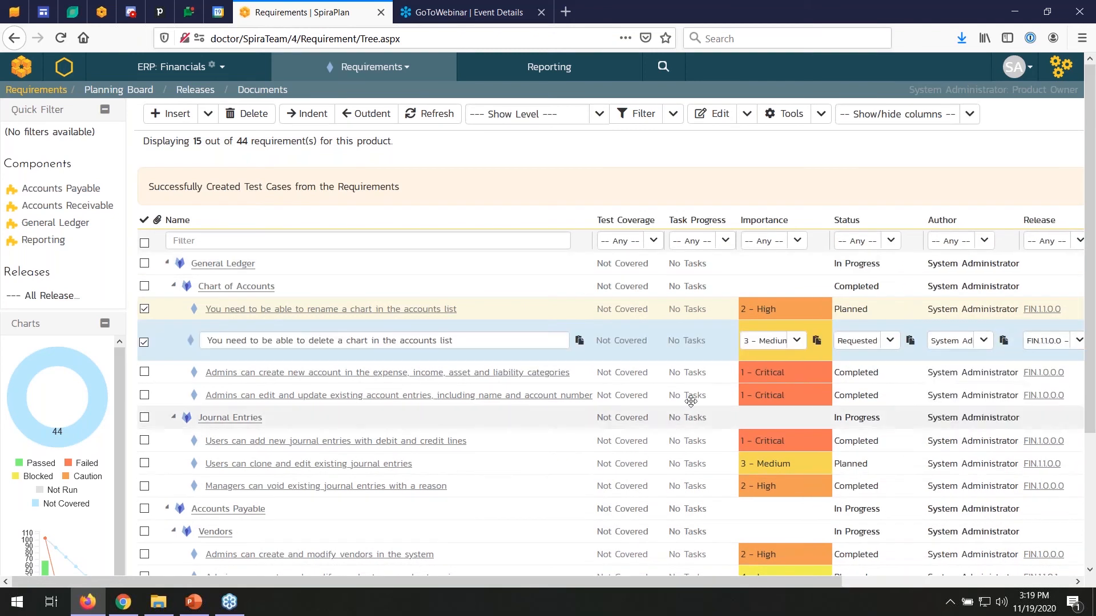
click(530, 341)
key(Return)
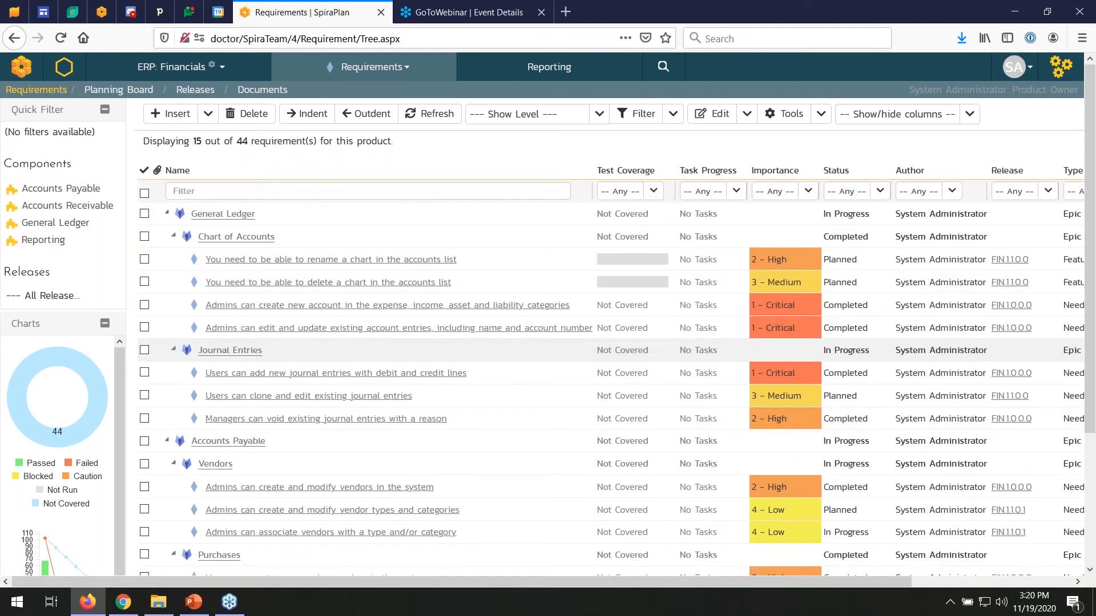
click(438, 113)
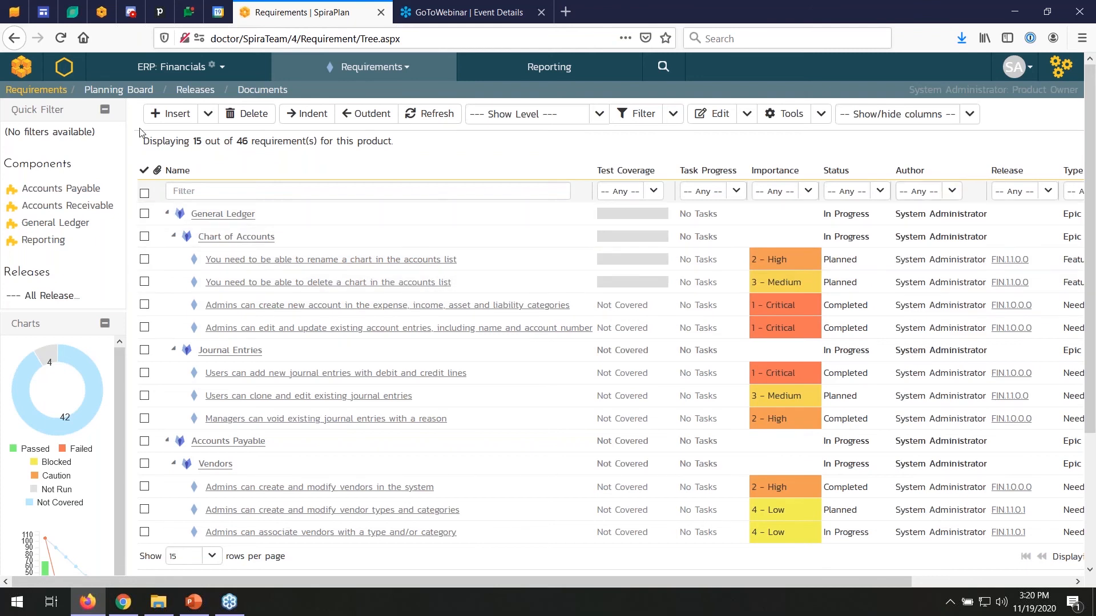
In the delete-a-chart test case, add a test step "Check that only the right user can do this delete." with expected result "Works correctly."
click(406, 67)
click(339, 225)
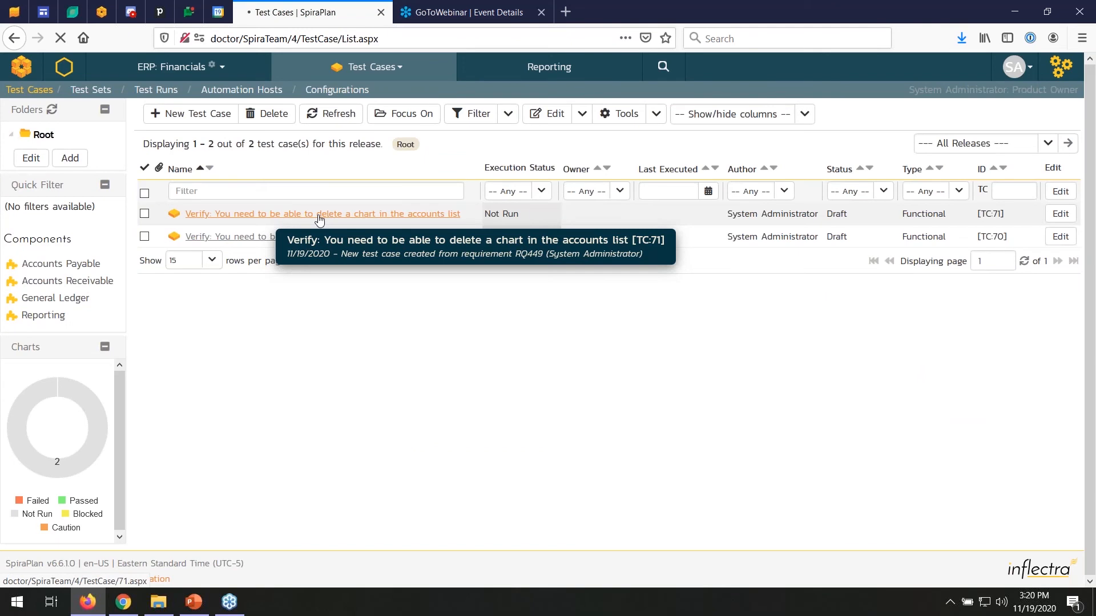
click(319, 215)
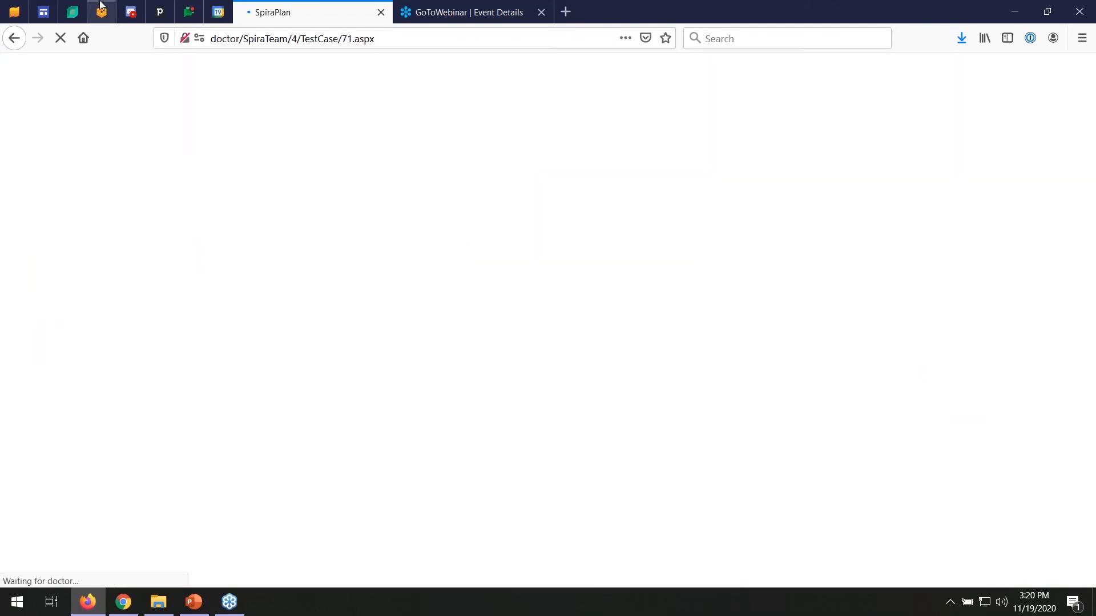
scroll(373, 259, down, 5)
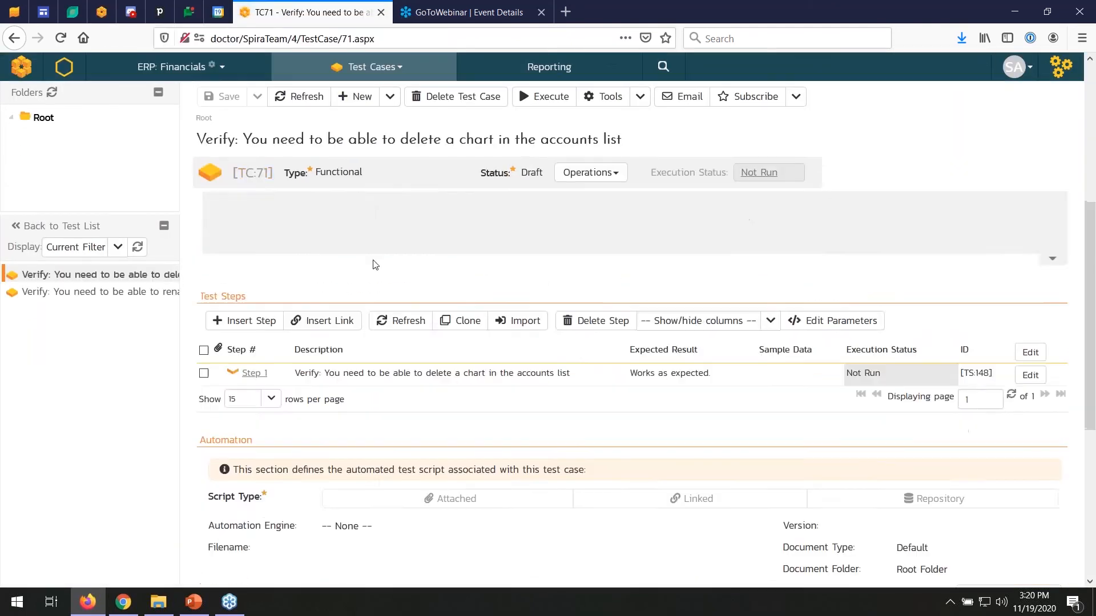
scroll(374, 260, up, 2)
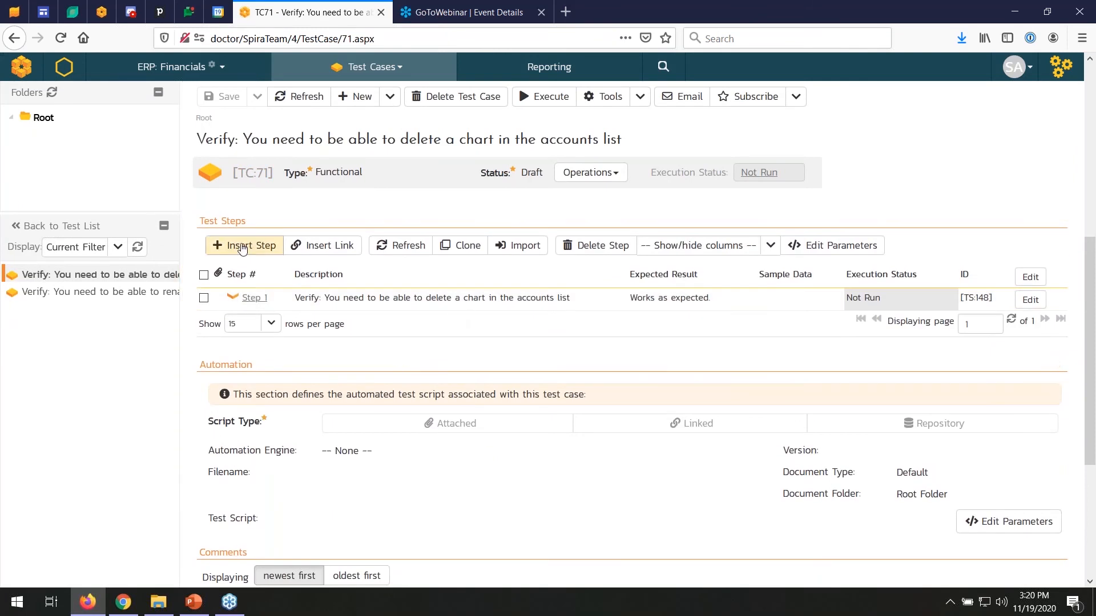
click(243, 249)
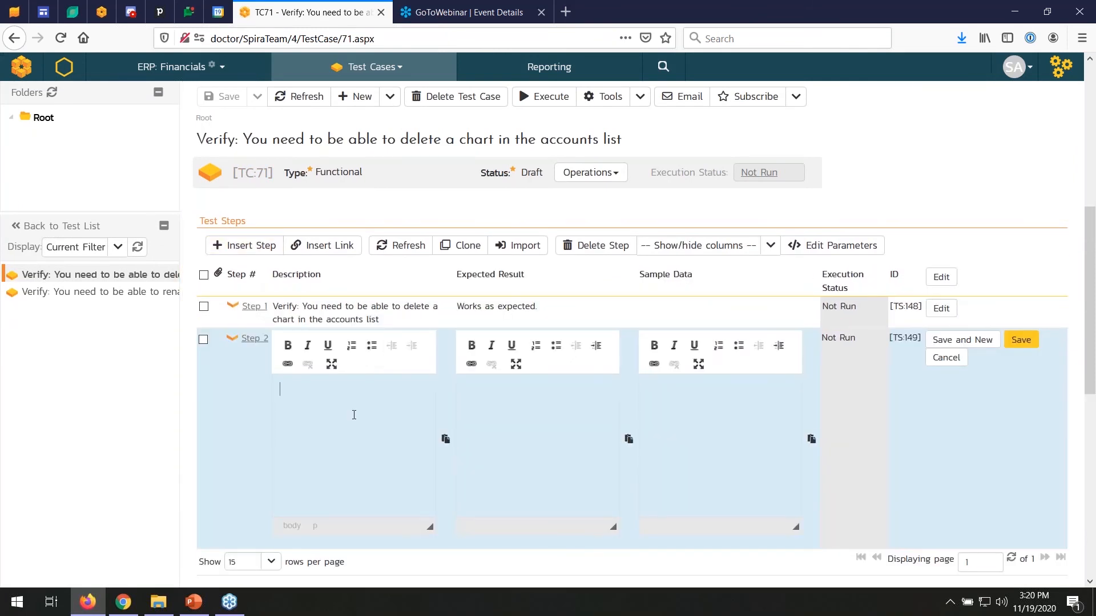
text(Check that only the right user can do this delete.)
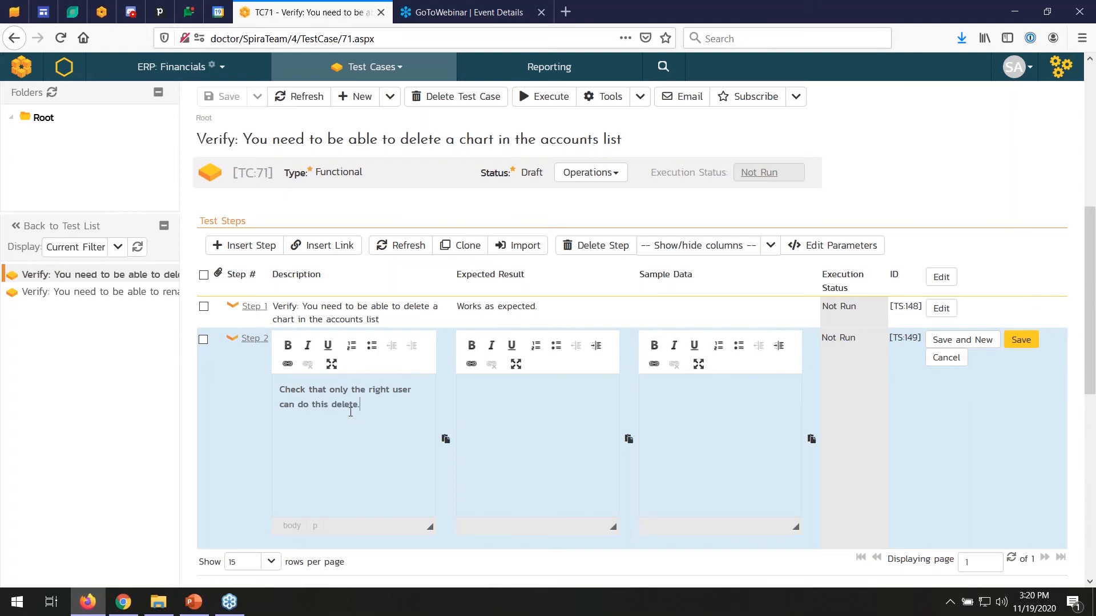
click(554, 421)
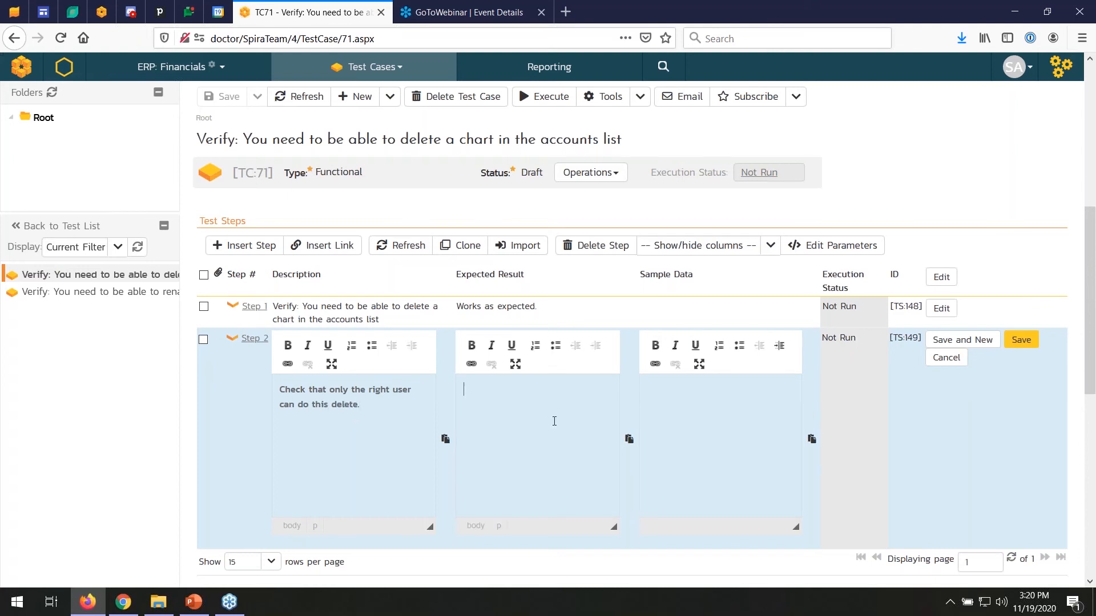
text(Works correctly.)
click(1030, 341)
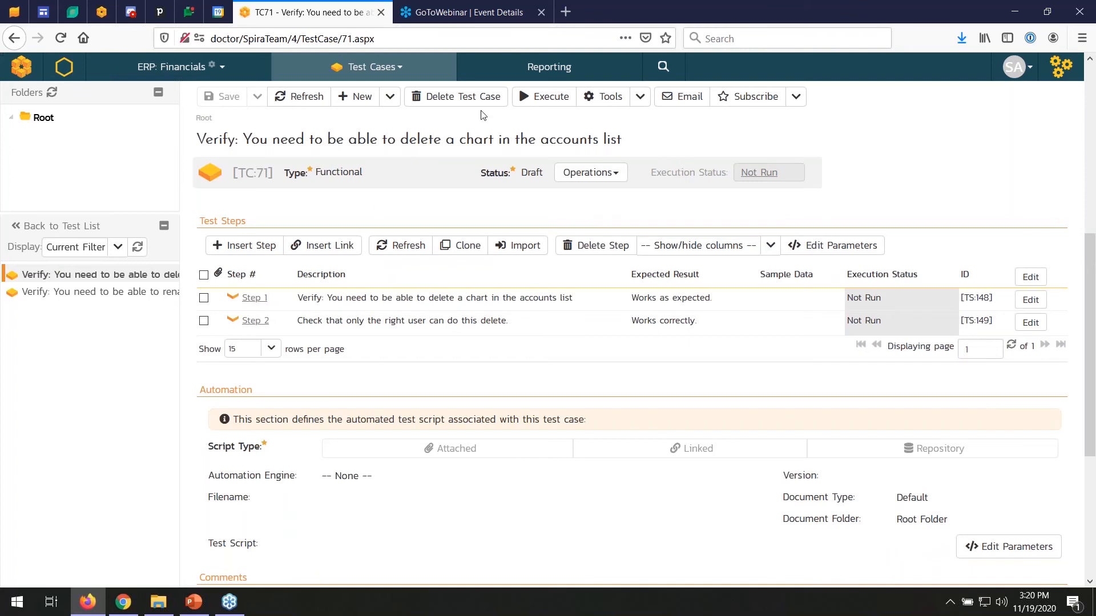
In a new browser tab, add "Baseline 1.1 002" to FIN Release 1.1 with description "Baseline before we start doing testing"
click(419, 73)
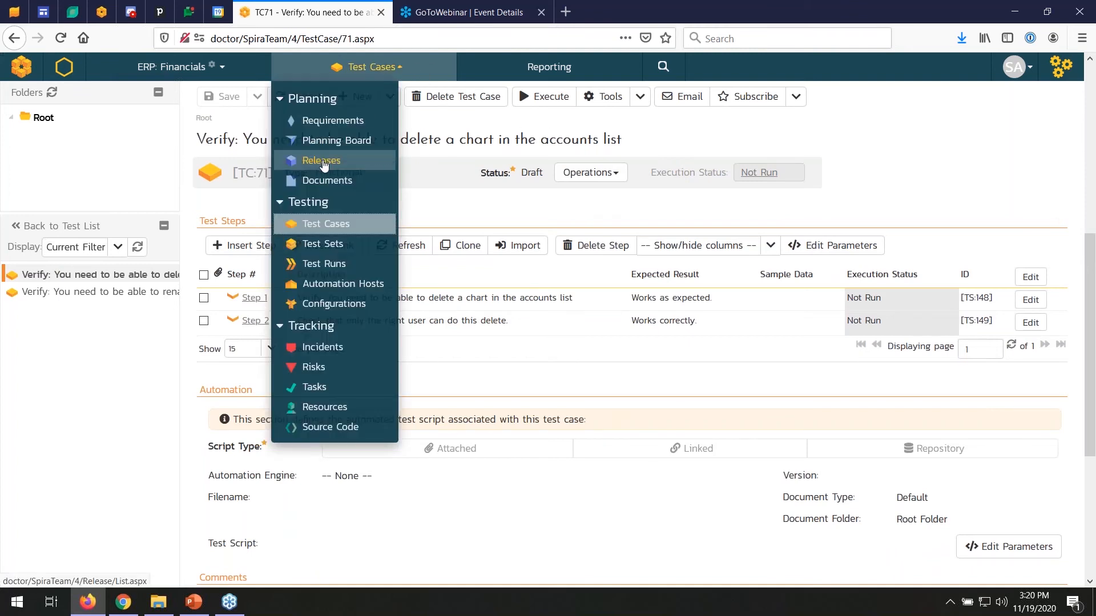
middle_click(322, 164)
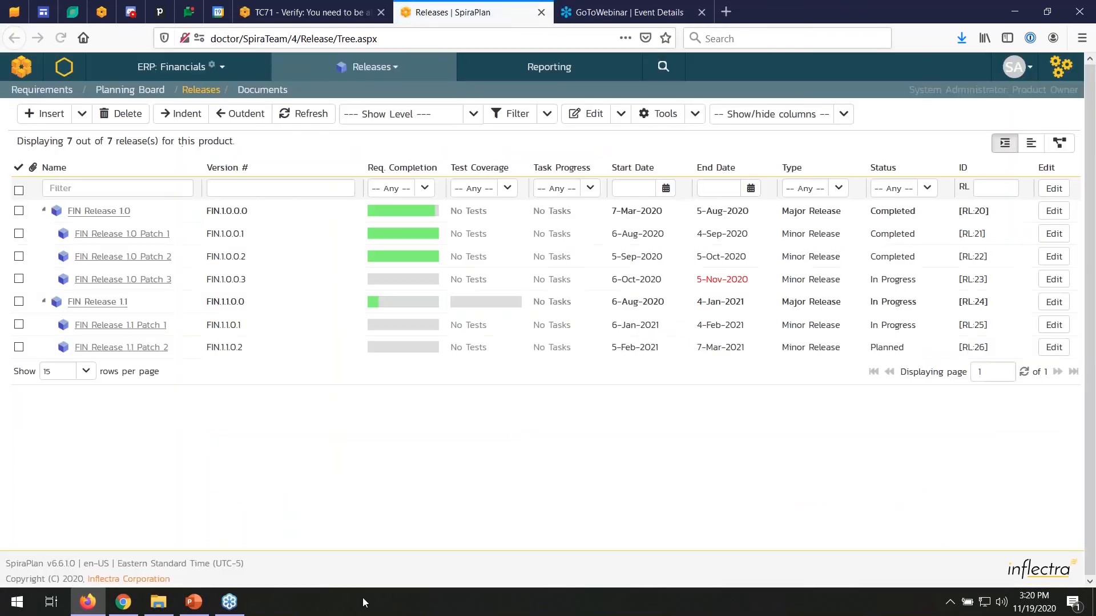
click(110, 309)
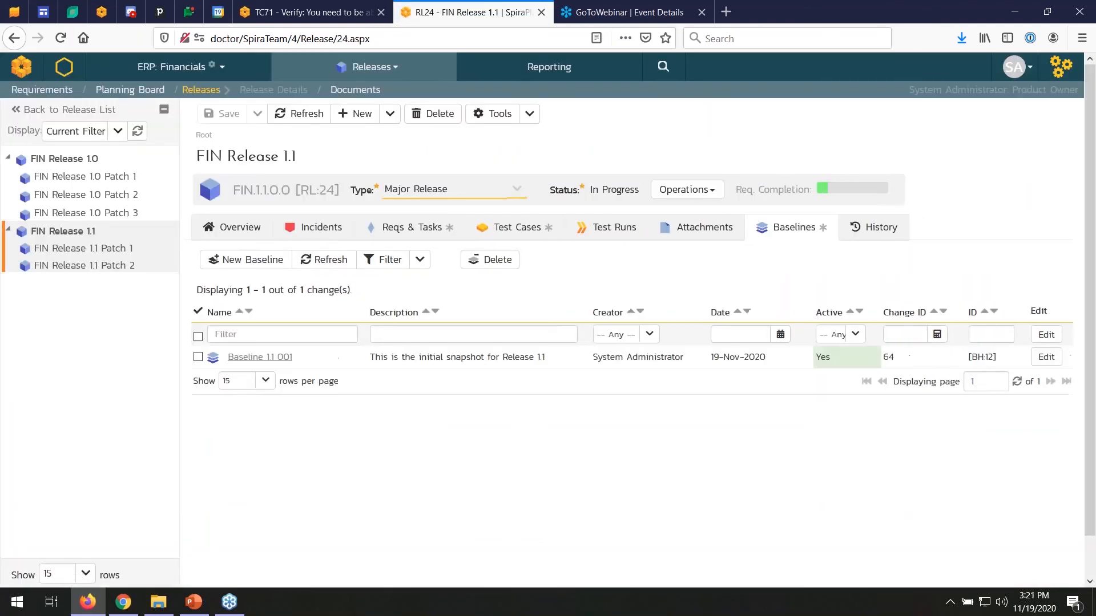
click(246, 260)
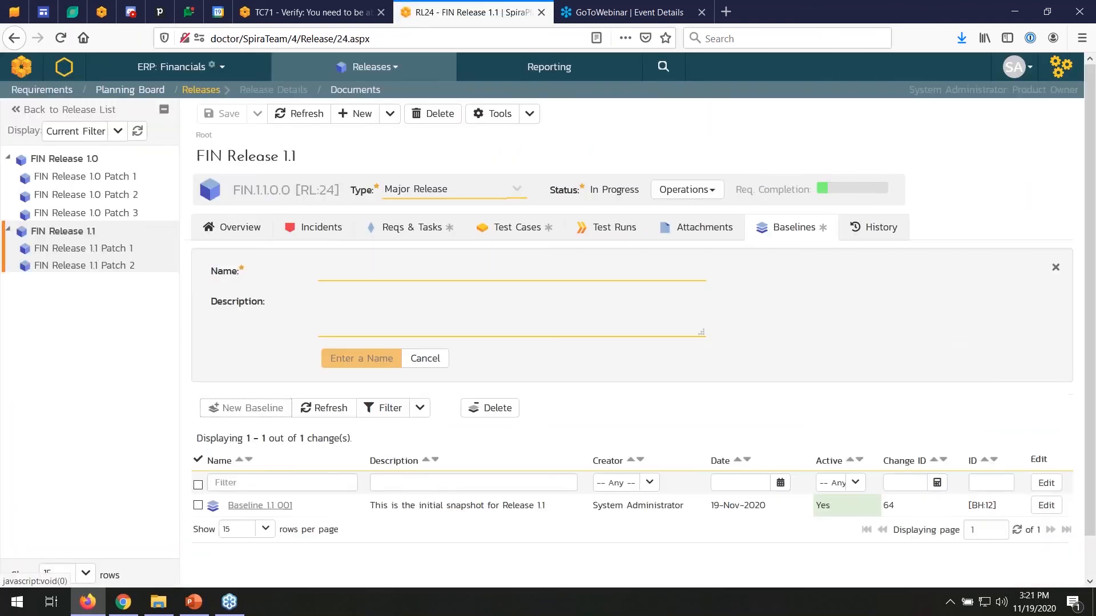
click(360, 267)
text(Baseline 1.1 00)
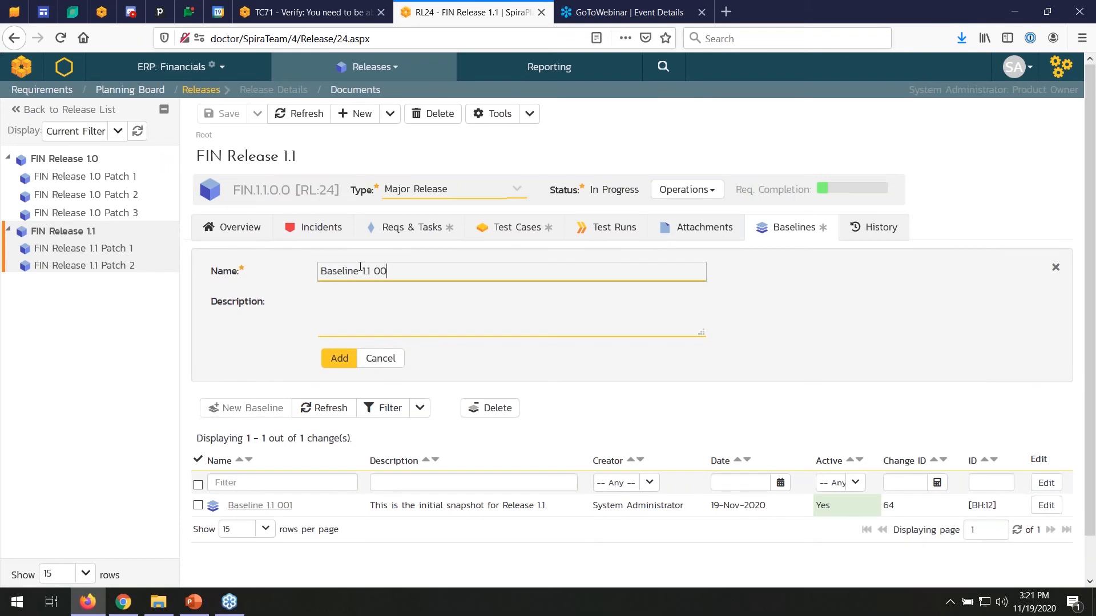
text(2)
key(Tab)
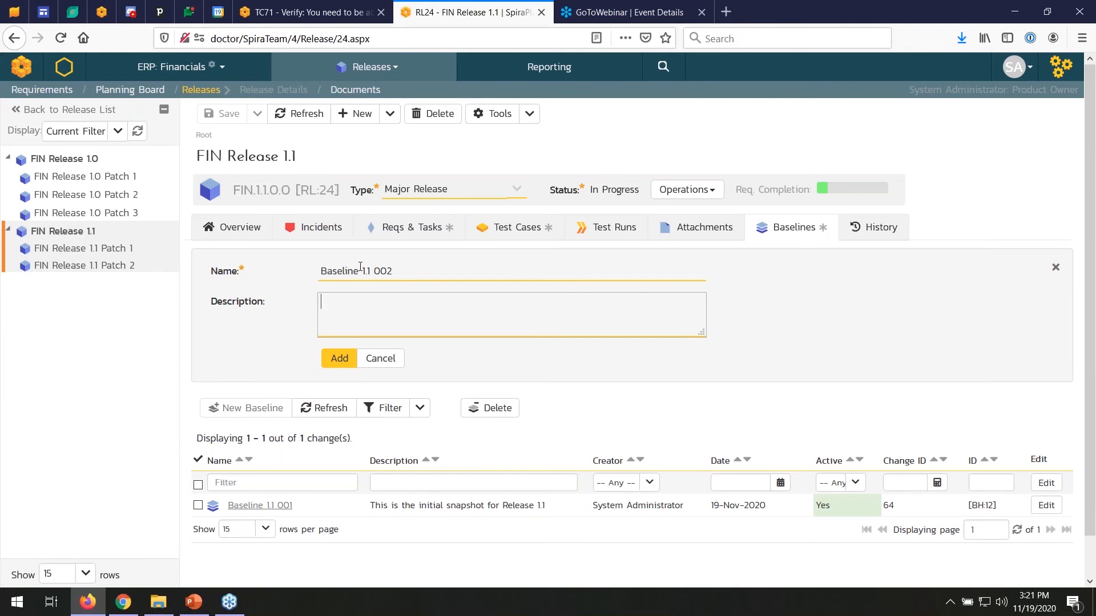
text(Baseline before we start doing testing)
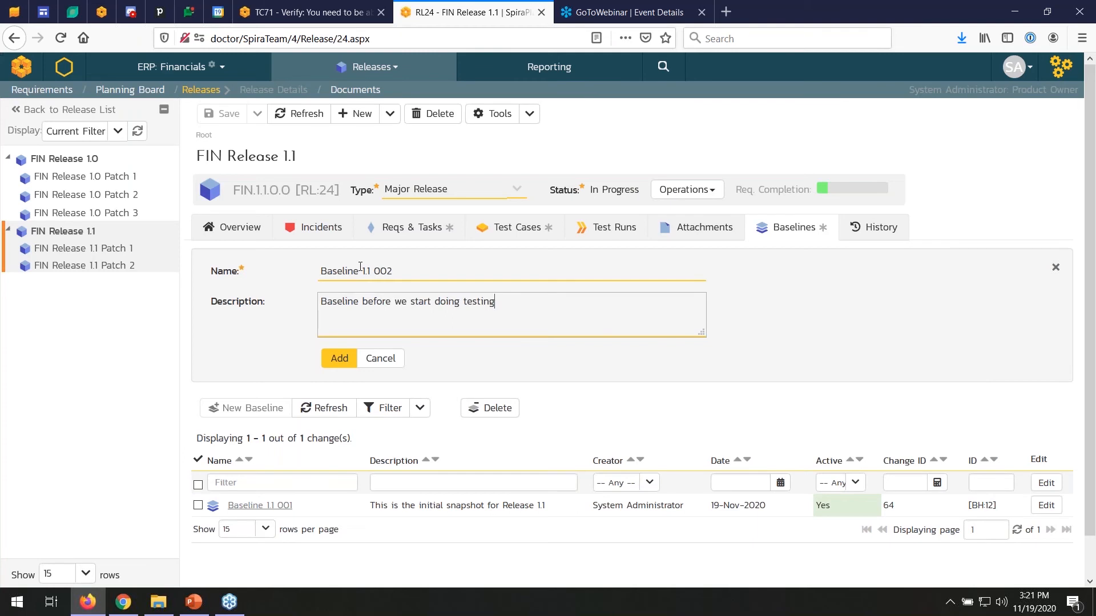
click(337, 358)
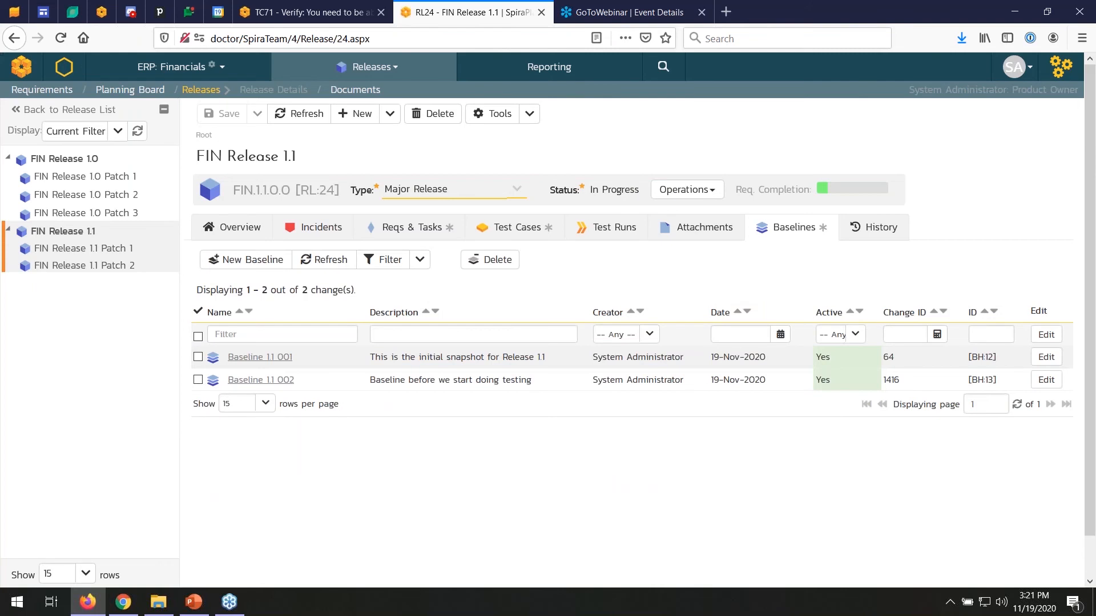
Open the list of test cases for the product
click(371, 67)
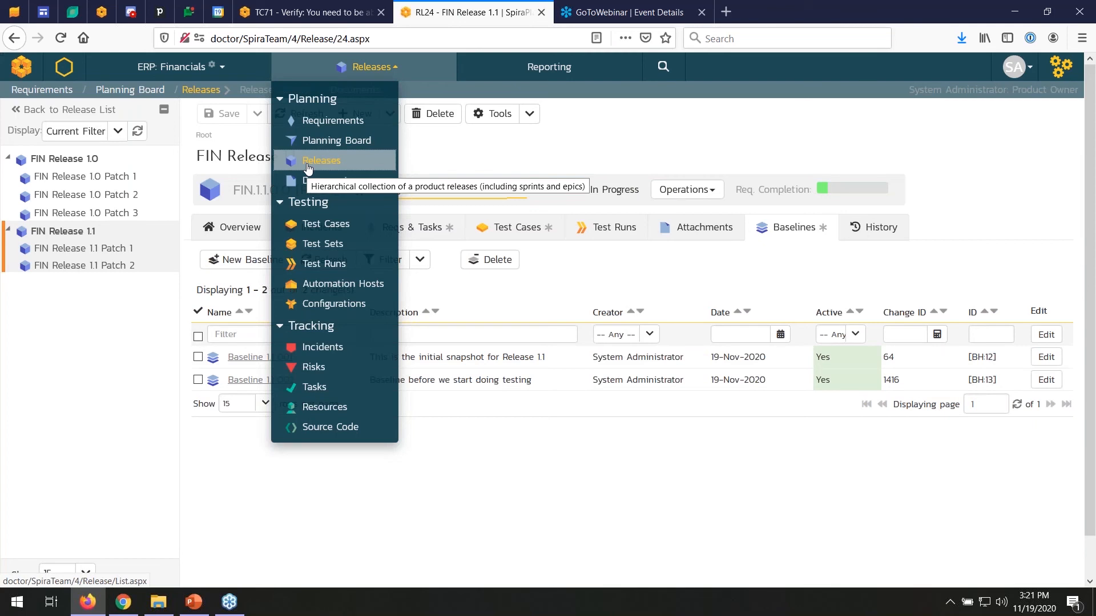
click(325, 230)
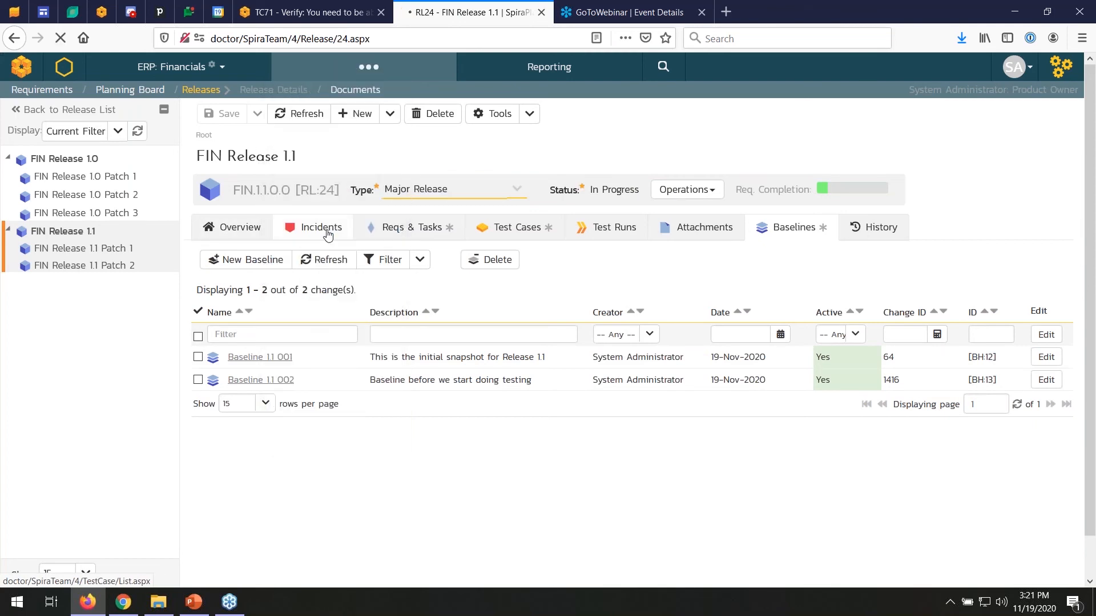
click(144, 214)
click(144, 236)
click(656, 113)
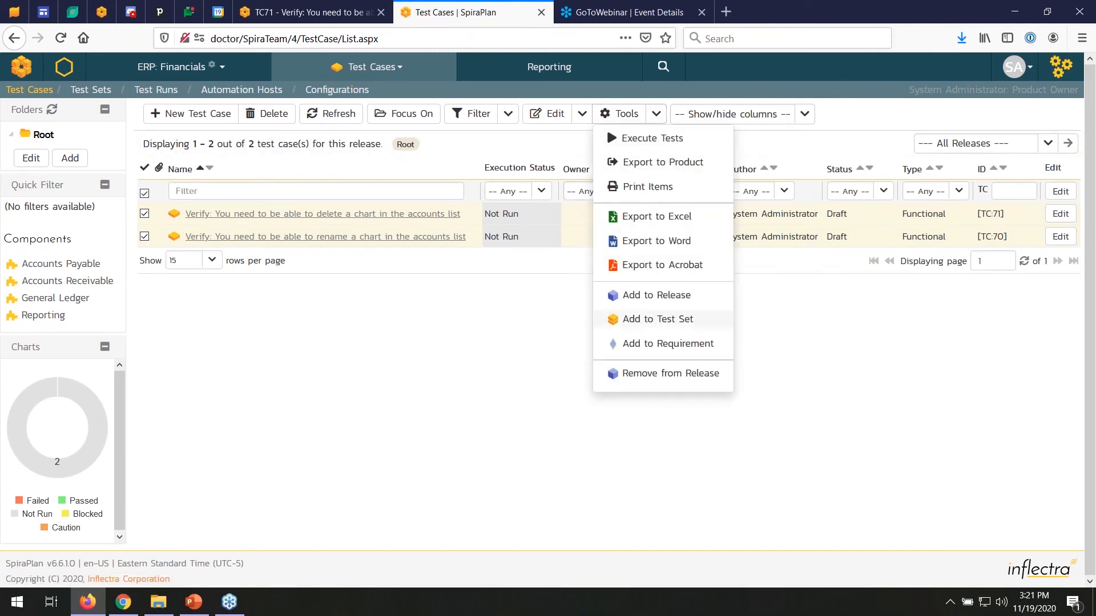
In a new browser tab, create a test set named "Initial testing" for release FIN.1.1.0.0 and save it
middle_click(100, 90)
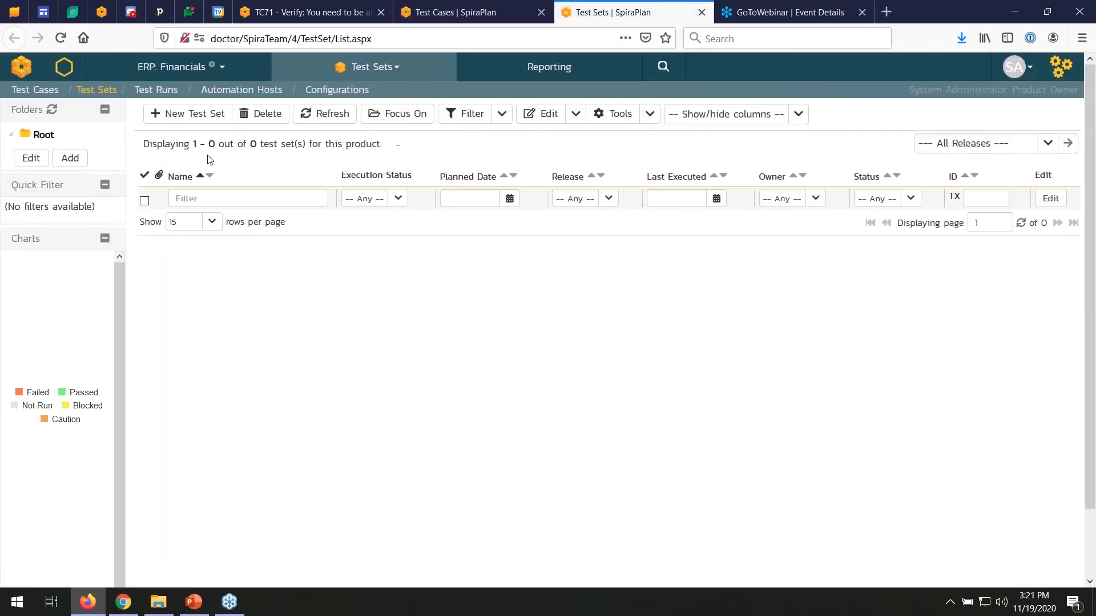
click(196, 125)
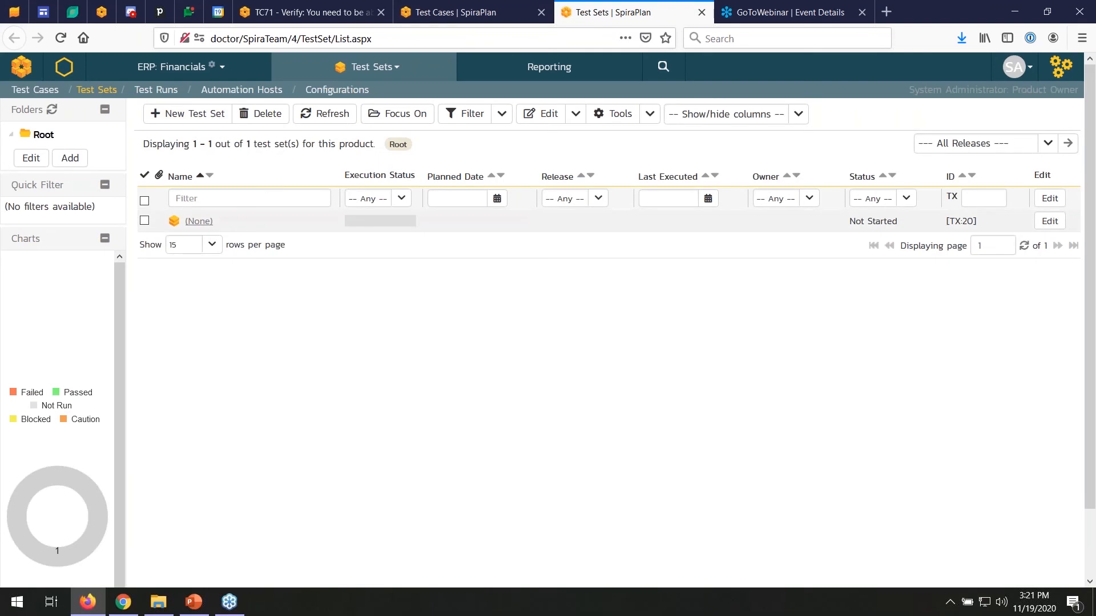
text(Initial testing)
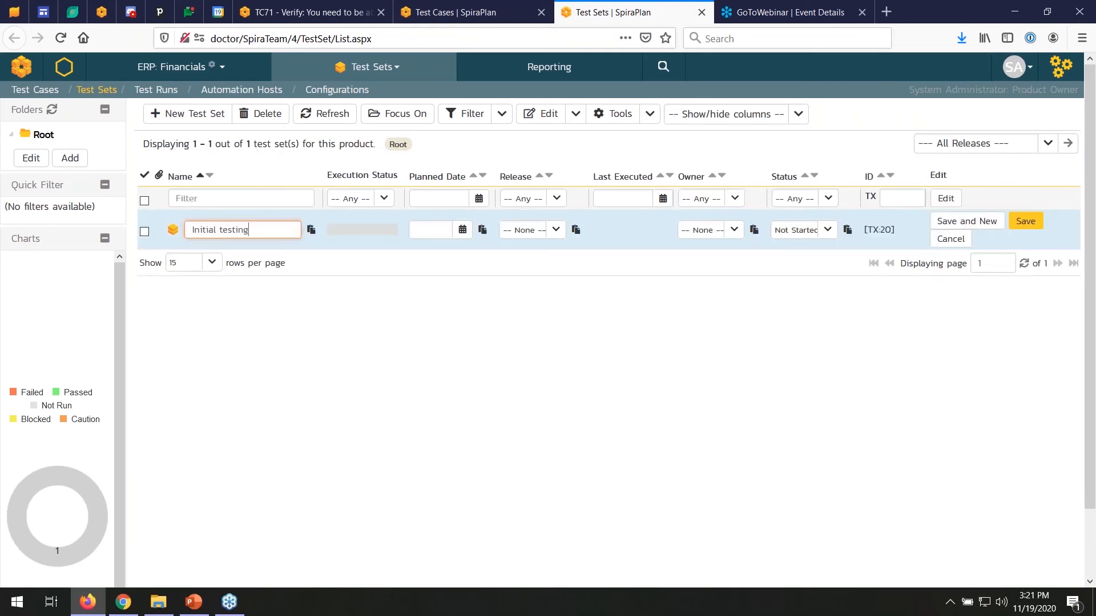
click(555, 230)
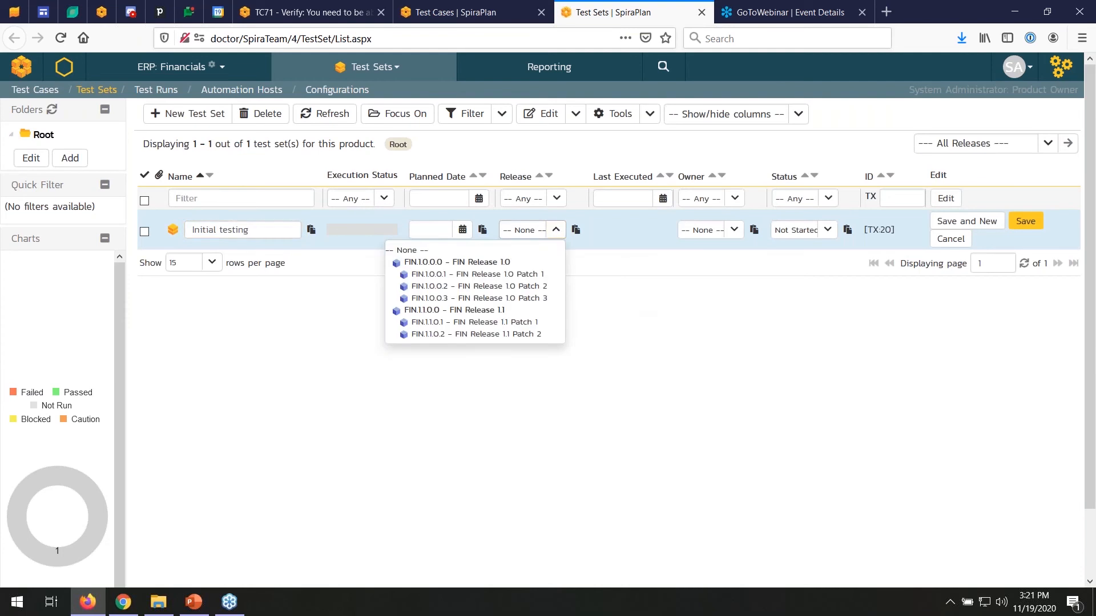
click(451, 313)
click(267, 228)
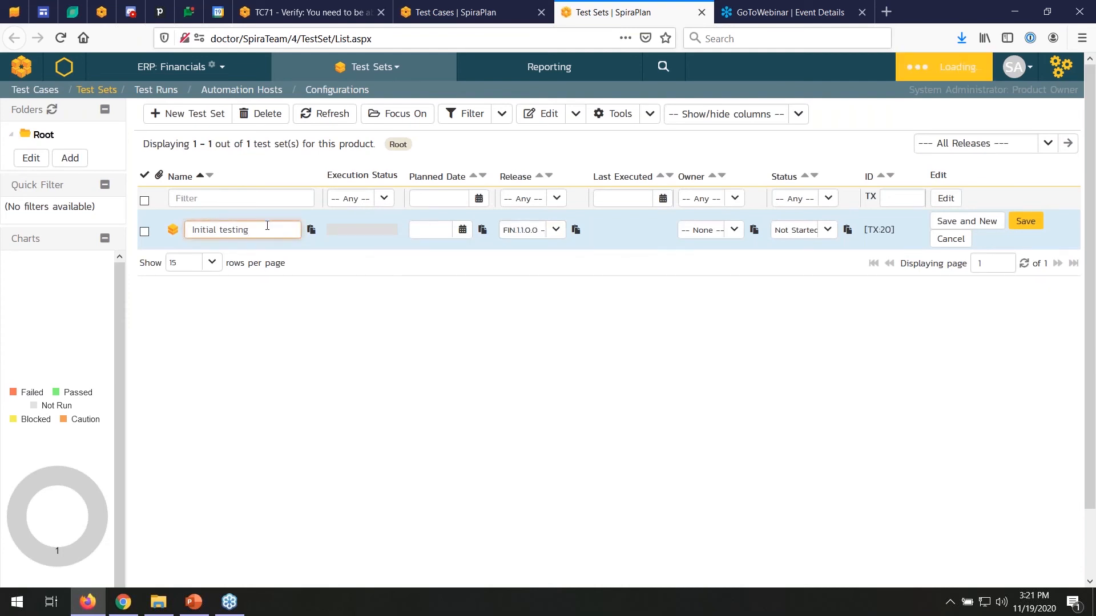
Reload the test case list and add both chart test cases to the "Initial testing" test set
click(445, 4)
key(F5)
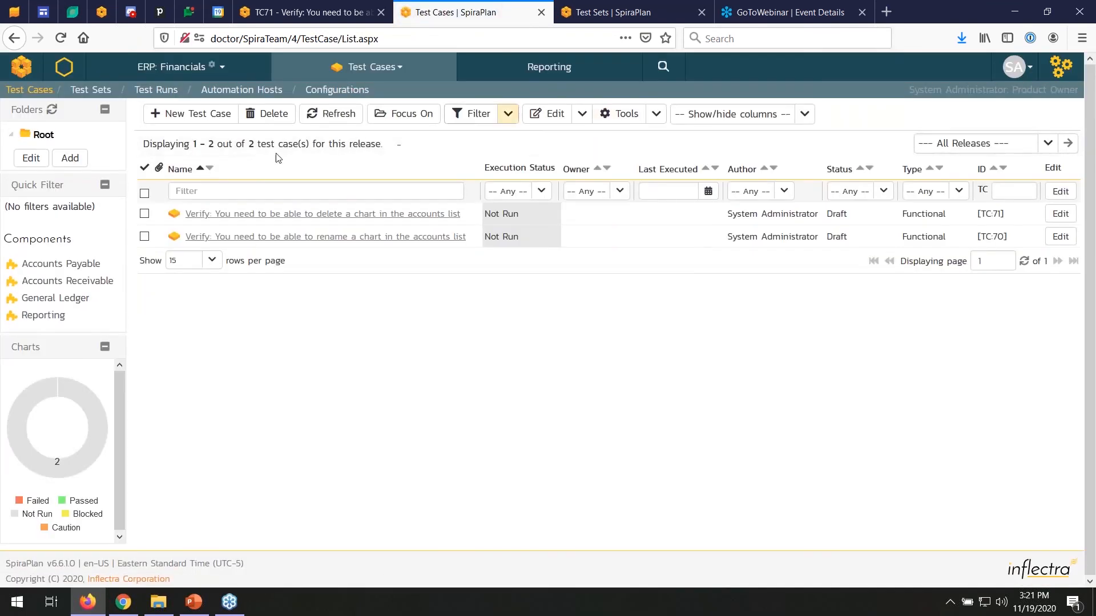
click(144, 193)
click(626, 113)
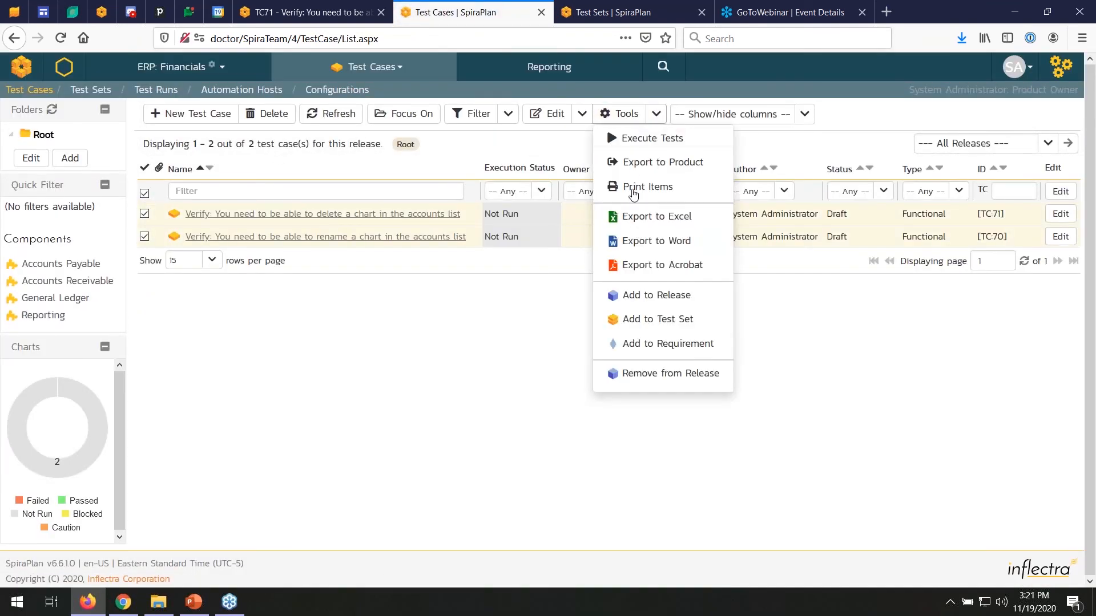
click(631, 314)
click(526, 318)
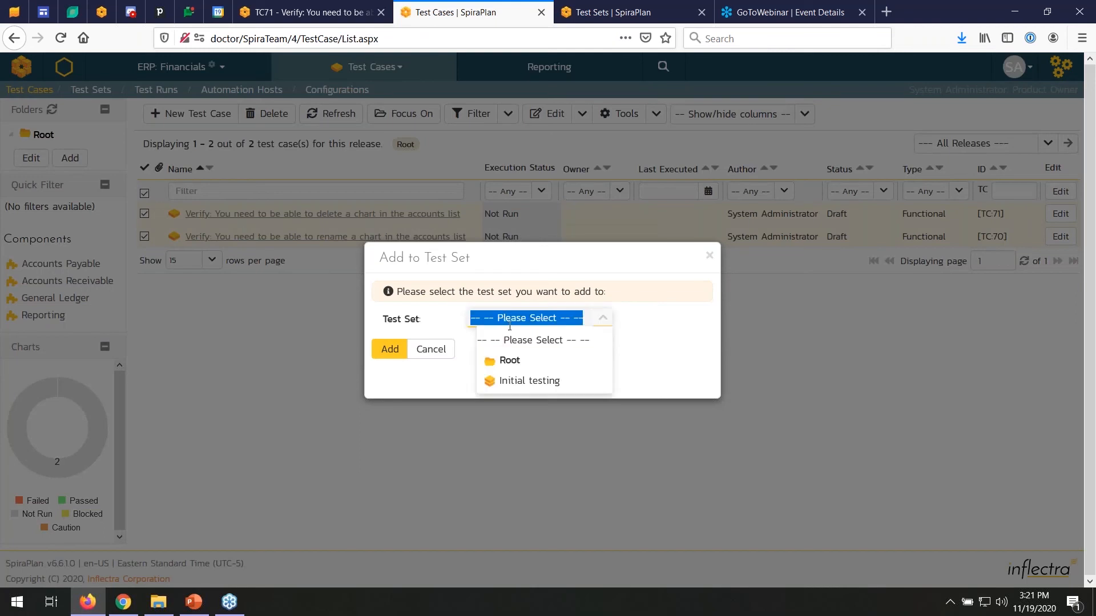
click(521, 379)
click(398, 355)
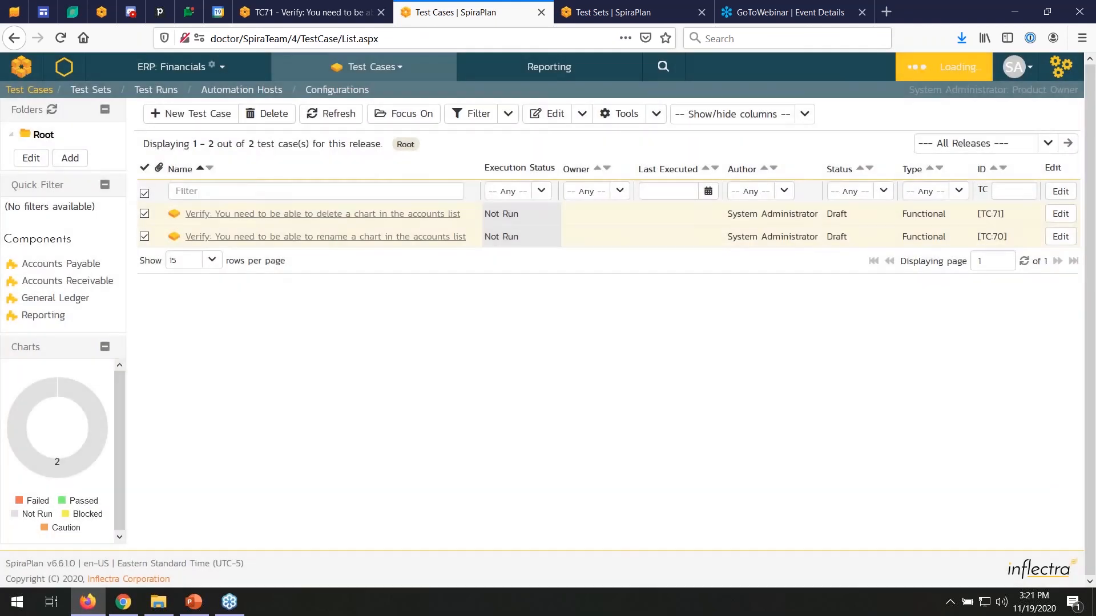
Execute the "Initial testing" test set and pass Step 1 of the test case for renaming a chart
click(392, 75)
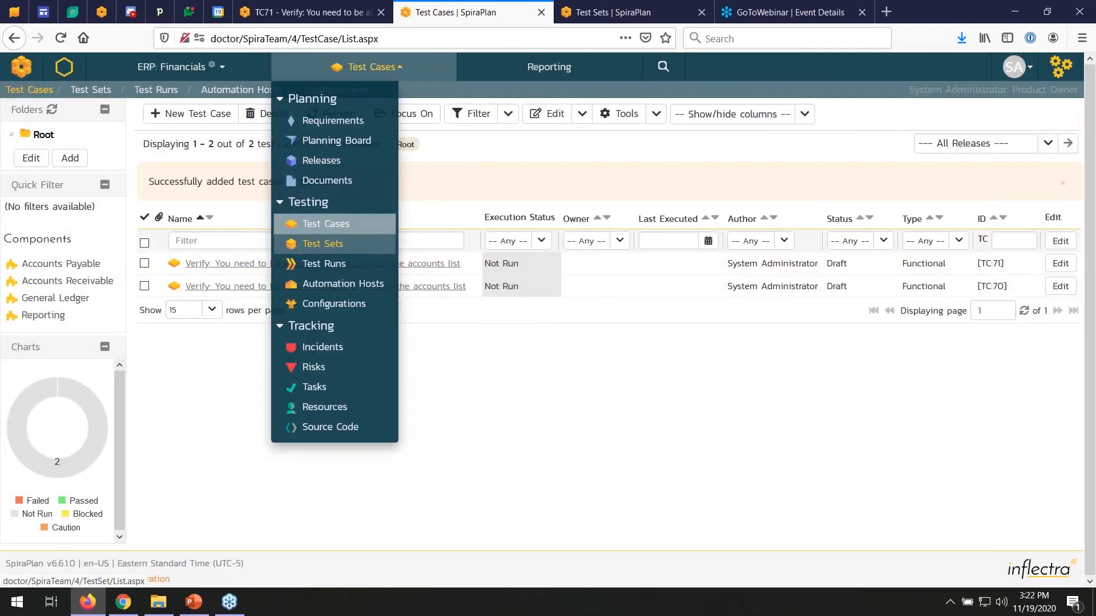
click(366, 253)
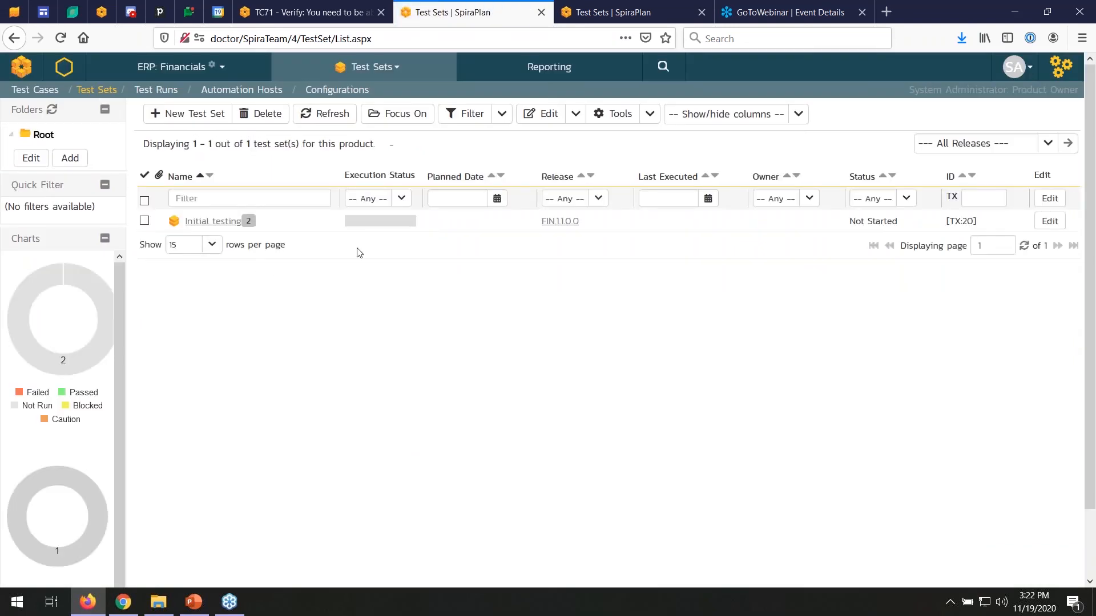
click(145, 221)
click(650, 113)
click(614, 138)
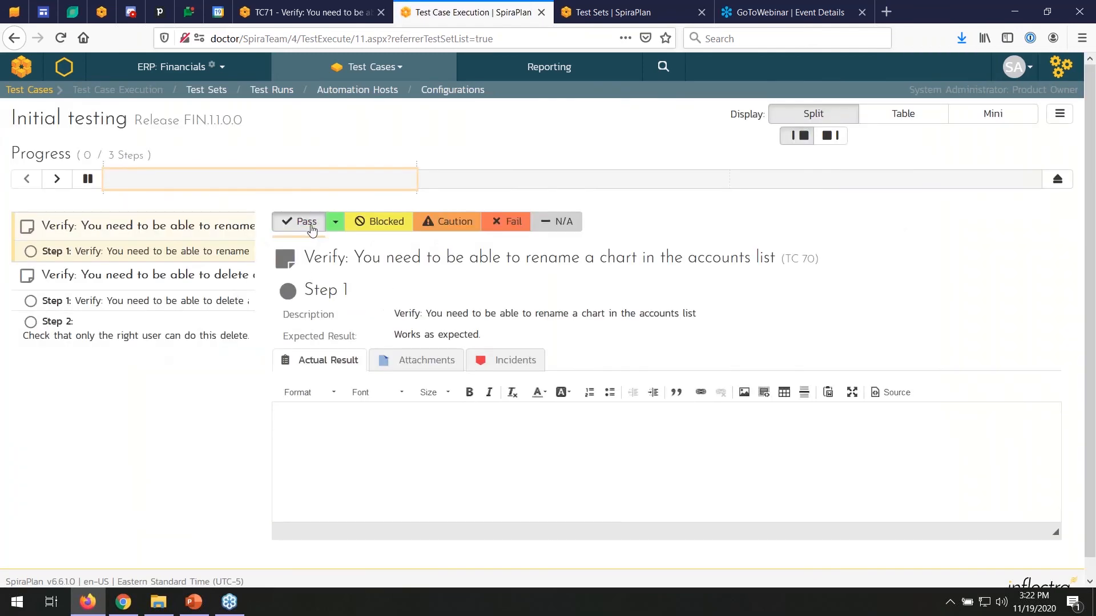
click(291, 222)
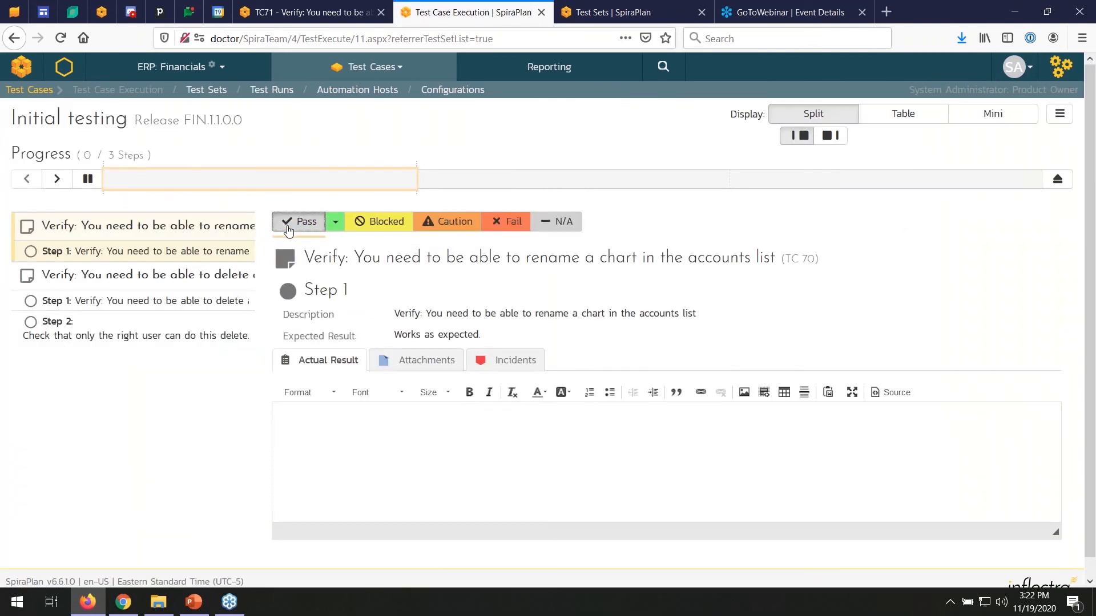
Enter "fails with error" as the actual result for Step 1 of the test case for deleting a chart
click(377, 446)
text(failed)
key(BackSpace)
text(s with error)
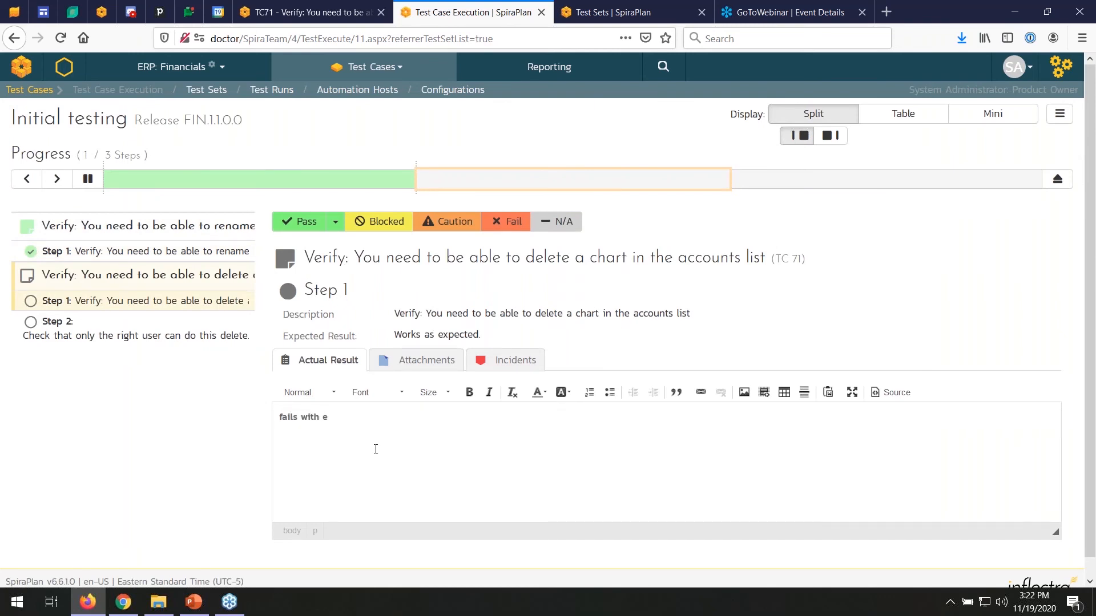
Fill in a new incident for this test step, named "defect on the system" with priority 1 - Critical
click(514, 361)
scroll(464, 468, down, 1)
click(466, 435)
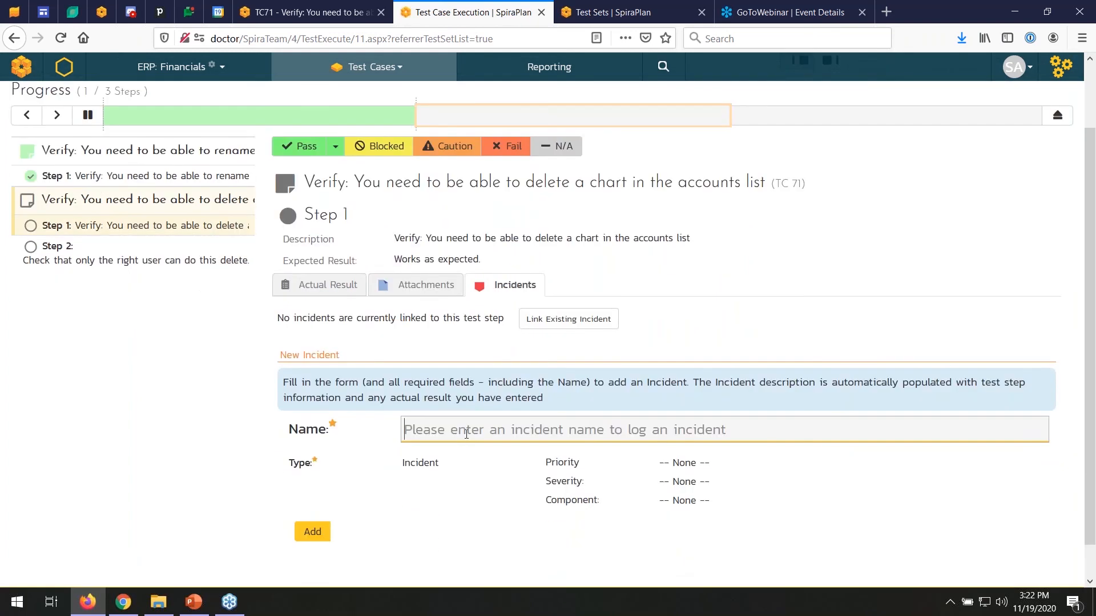
text(defect on)
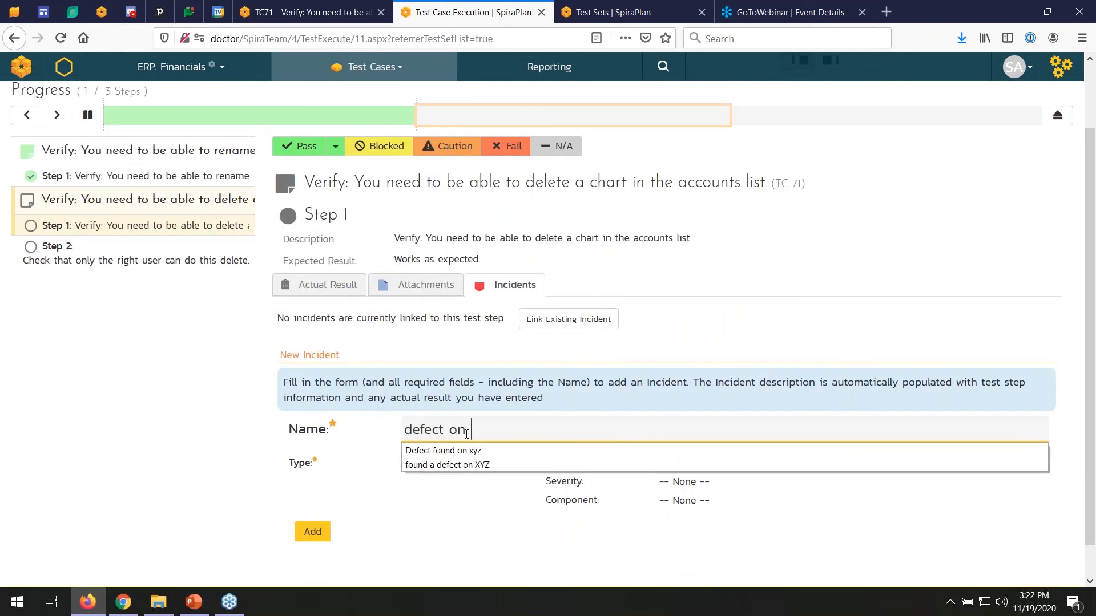
text( the system)
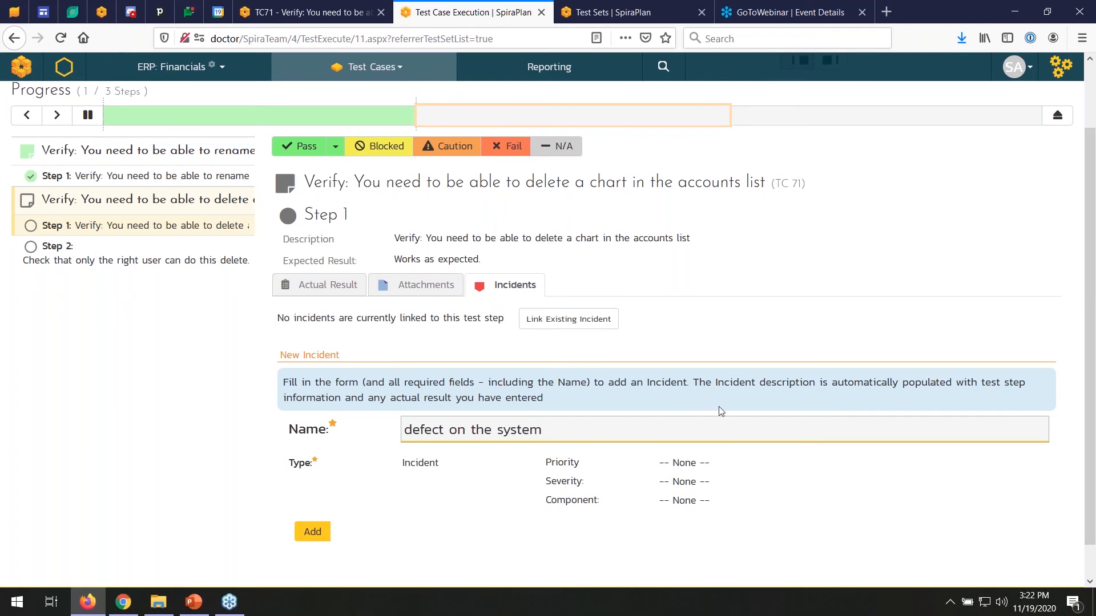
click(685, 462)
click(698, 502)
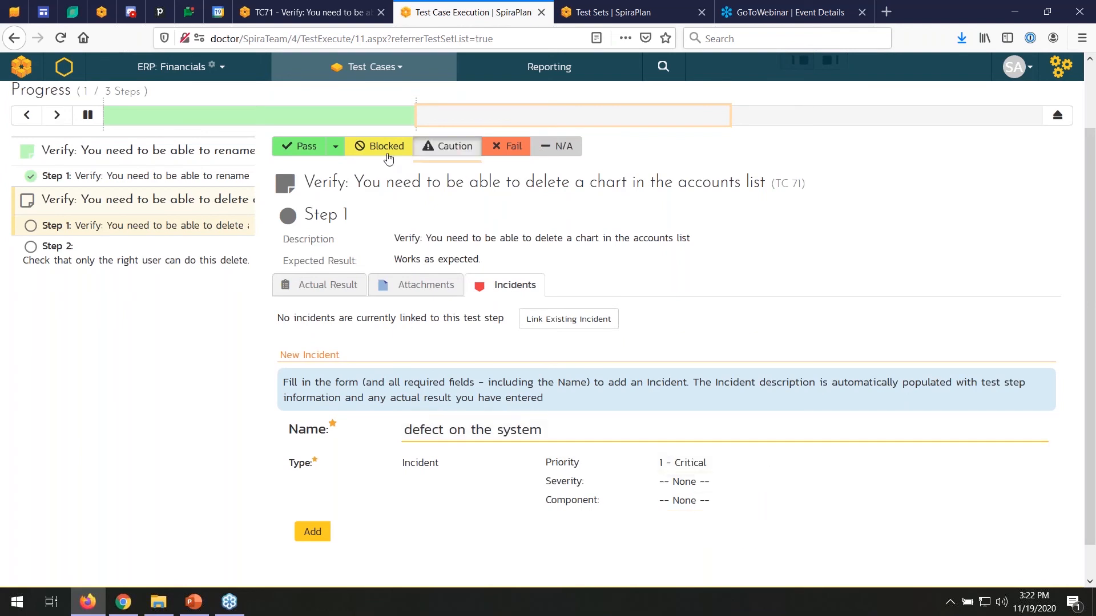
Fail Step 1 of the delete-chart test case and finish the test execution without running Step 2
click(510, 159)
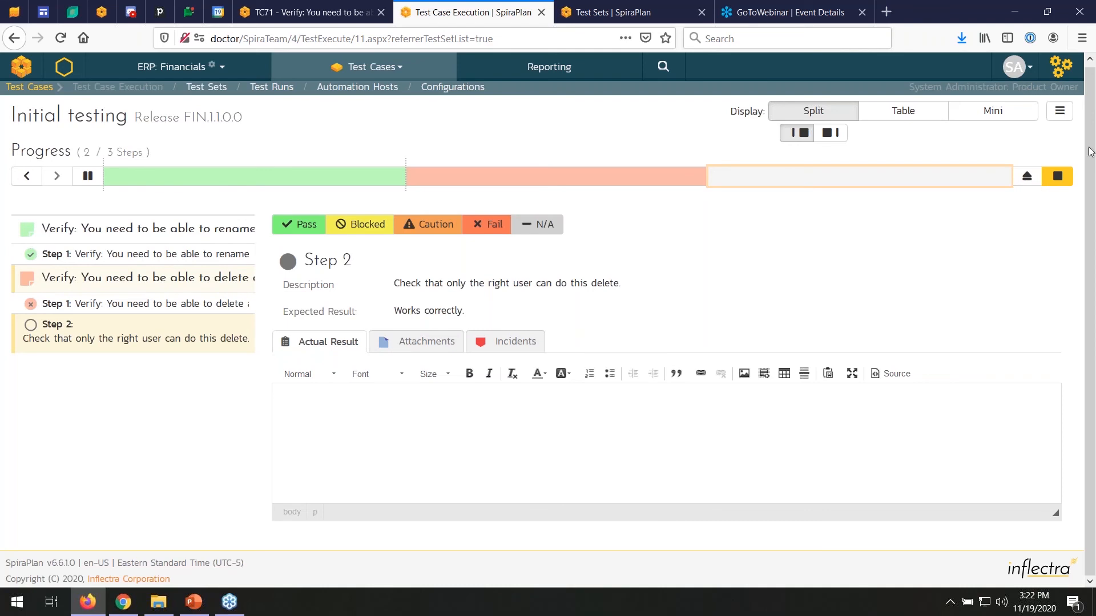
click(1057, 176)
click(629, 286)
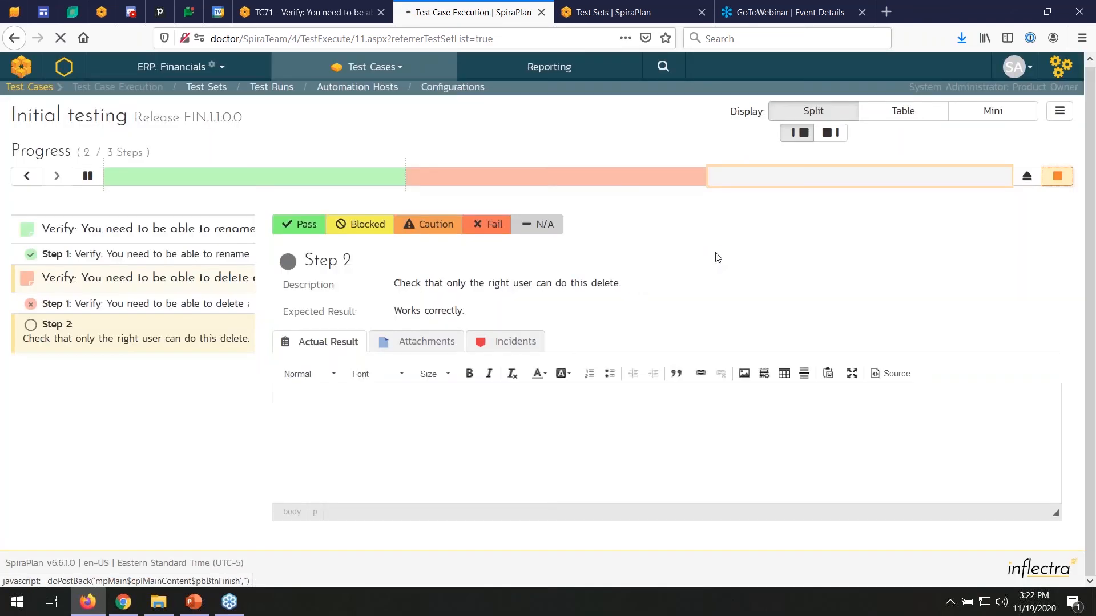
In the first SpiraPlan browser tab, add "Baseline 1.1 003" to FIN Release 1.1 with description "End of initial testing"
click(366, 11)
click(320, 162)
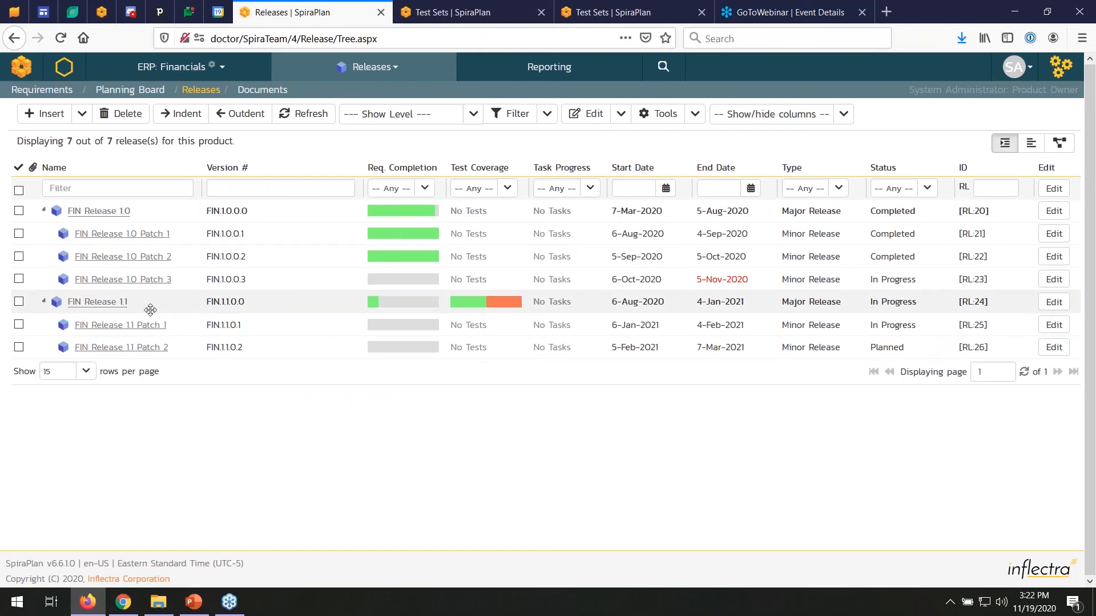
click(114, 310)
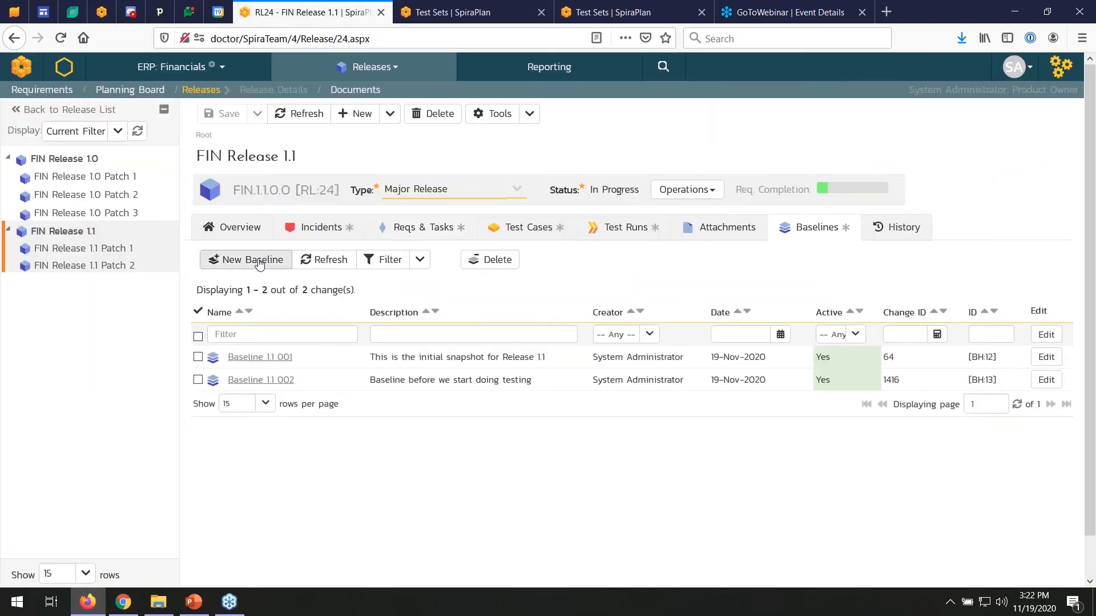
click(259, 260)
click(392, 272)
text(Baseline 1.1 003)
key(Tab)
text(End of initial testing)
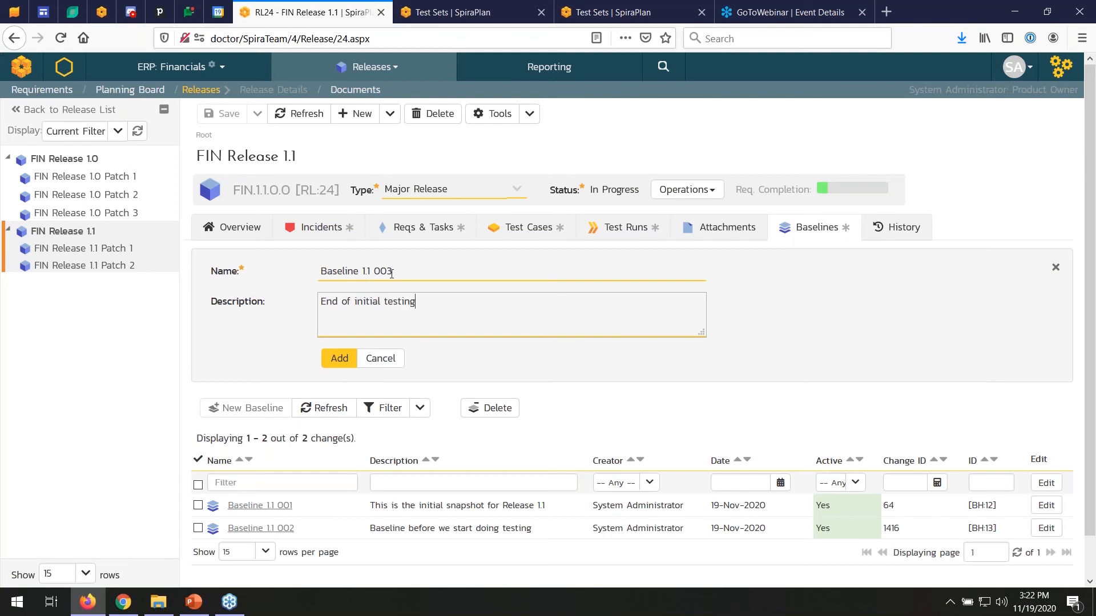
click(337, 358)
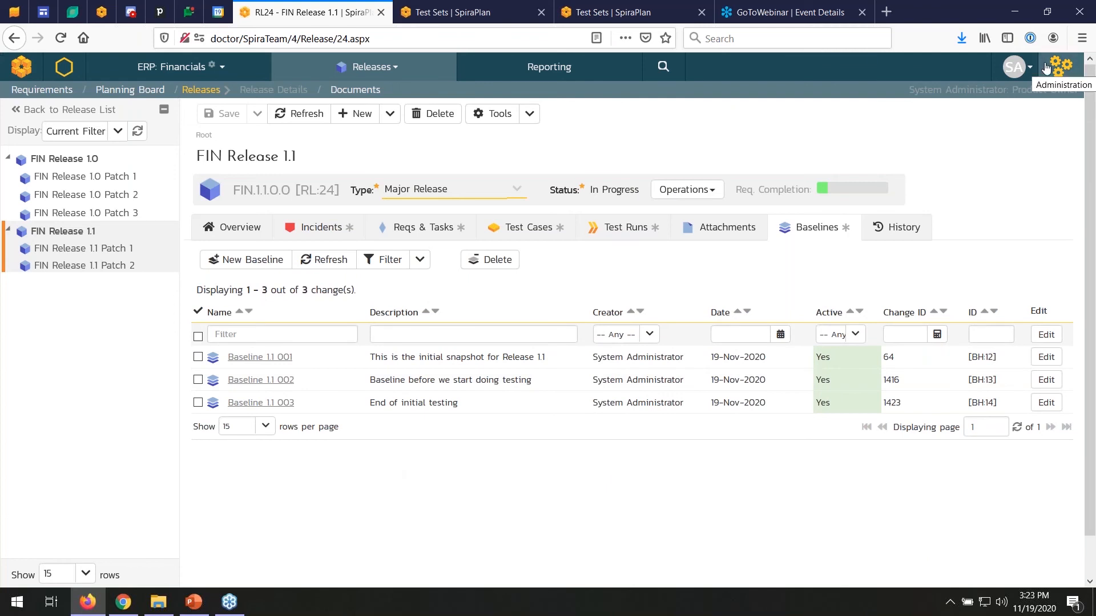
From the product baselines in administration, review the changes recorded in Baseline 1.1 003 and in its previous baseline
click(1061, 73)
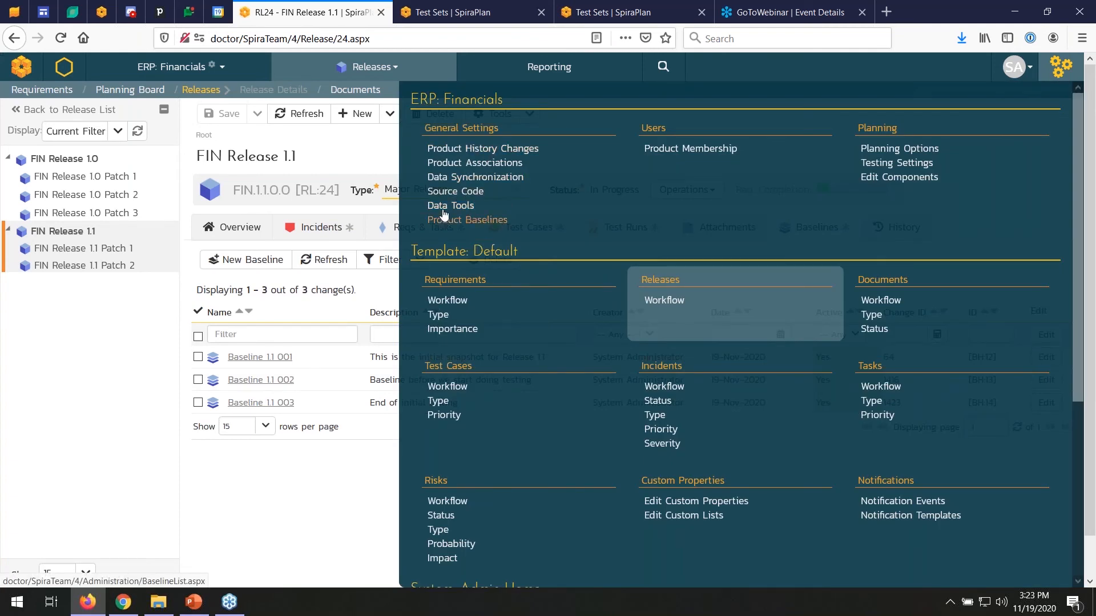
click(486, 224)
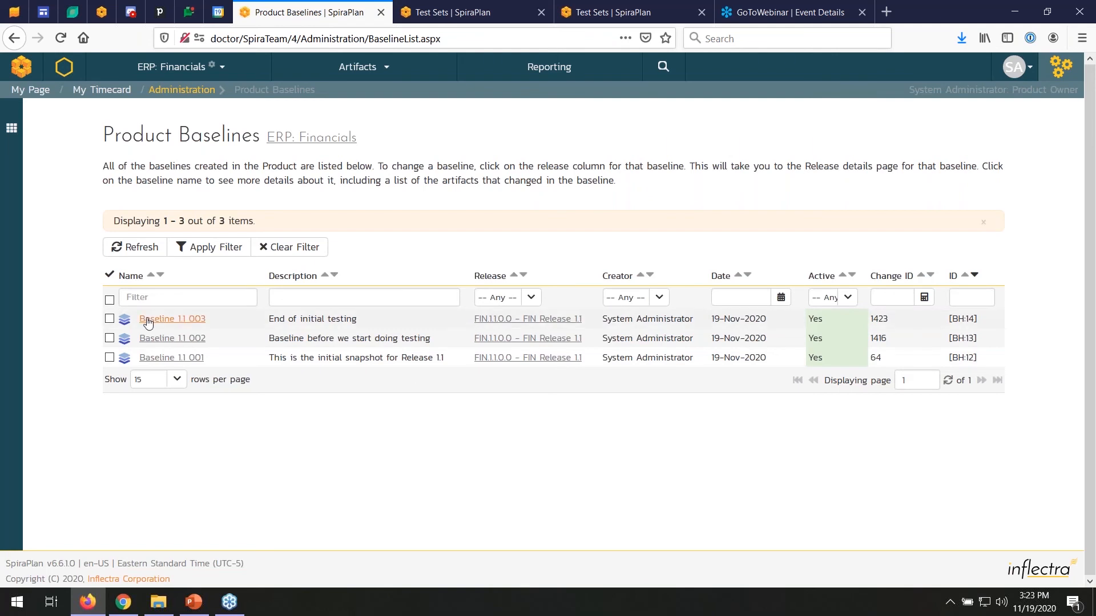
click(179, 320)
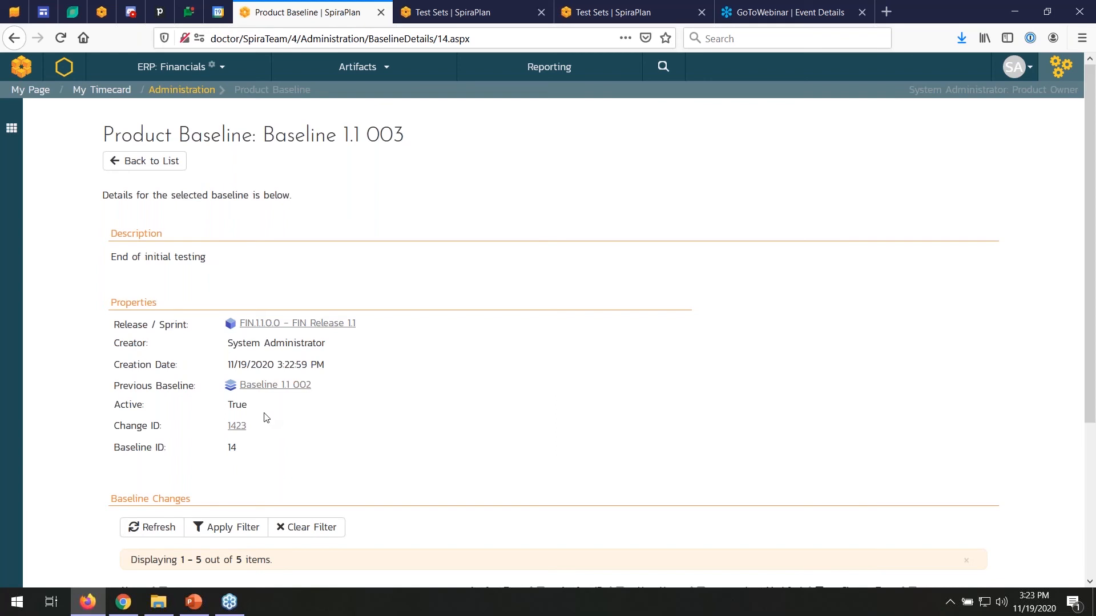
scroll(264, 418, down, 4)
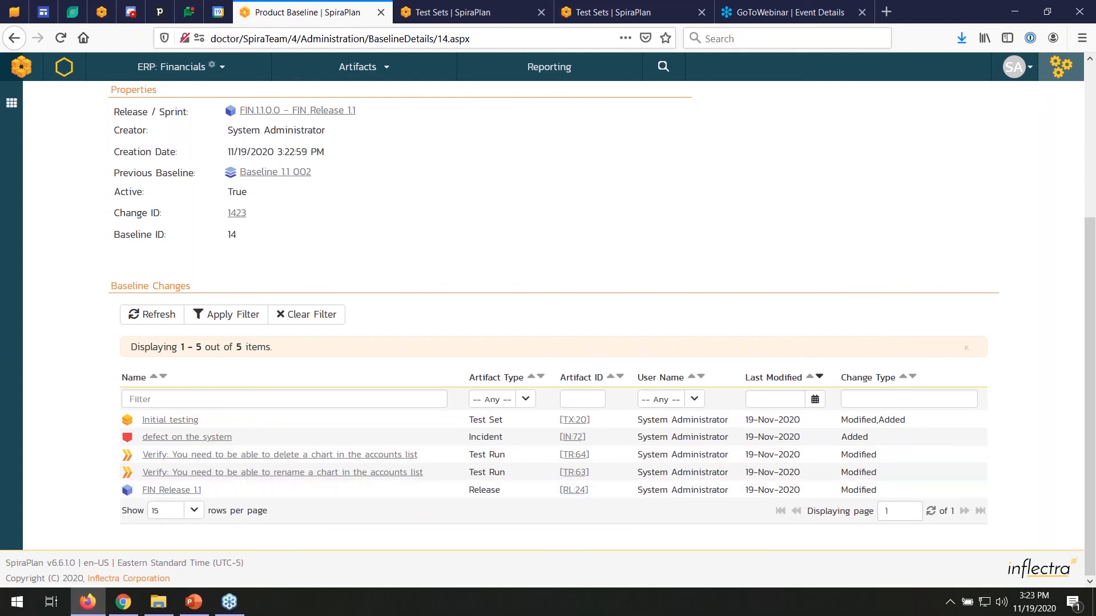
scroll(657, 444, up, 4)
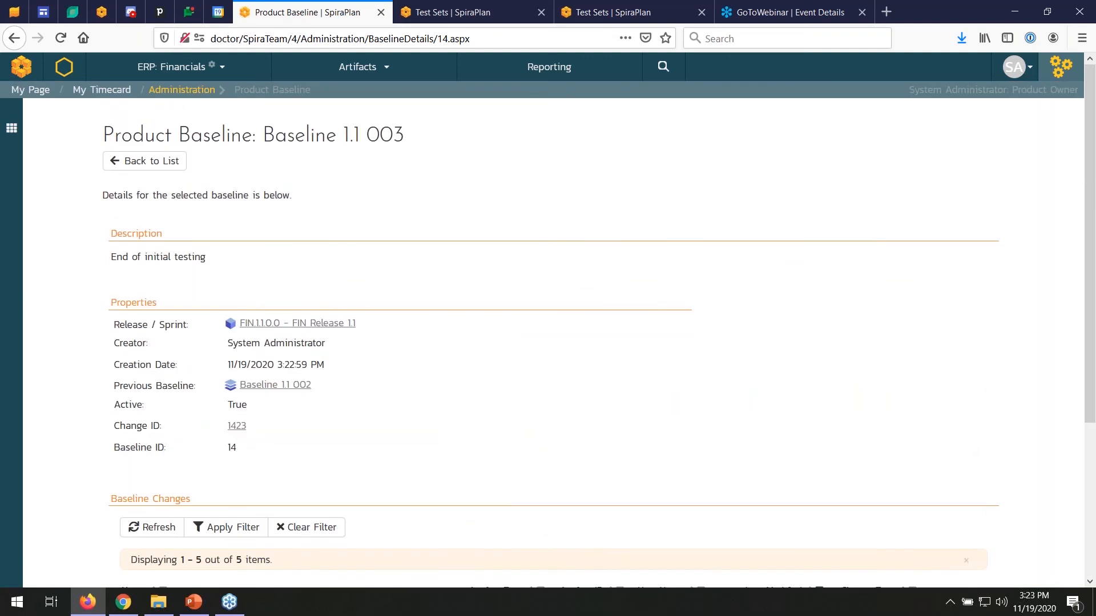
click(276, 388)
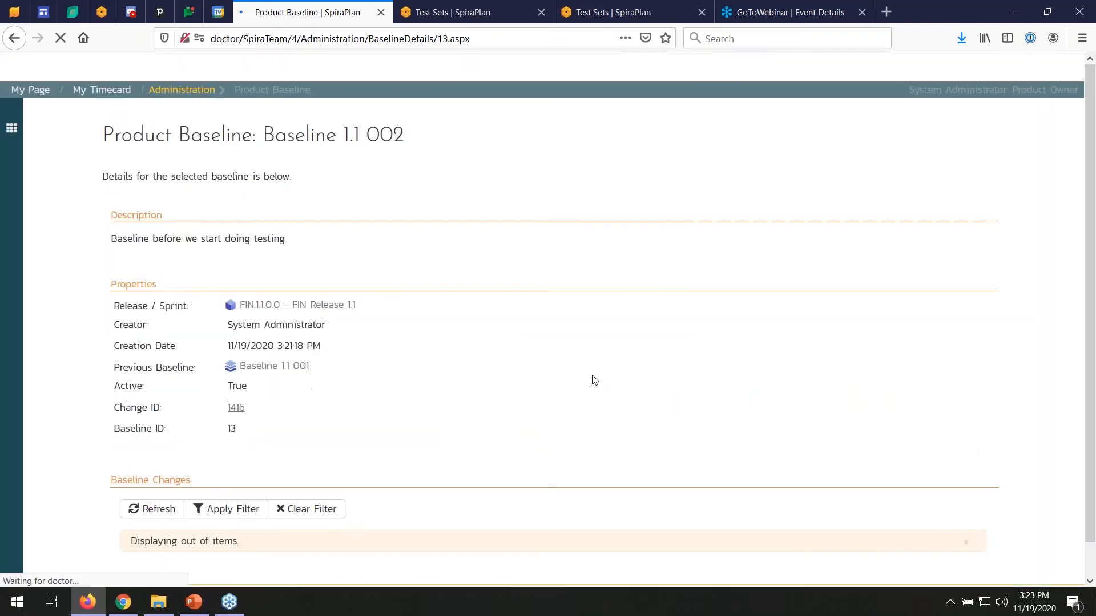
scroll(593, 379, down, 4)
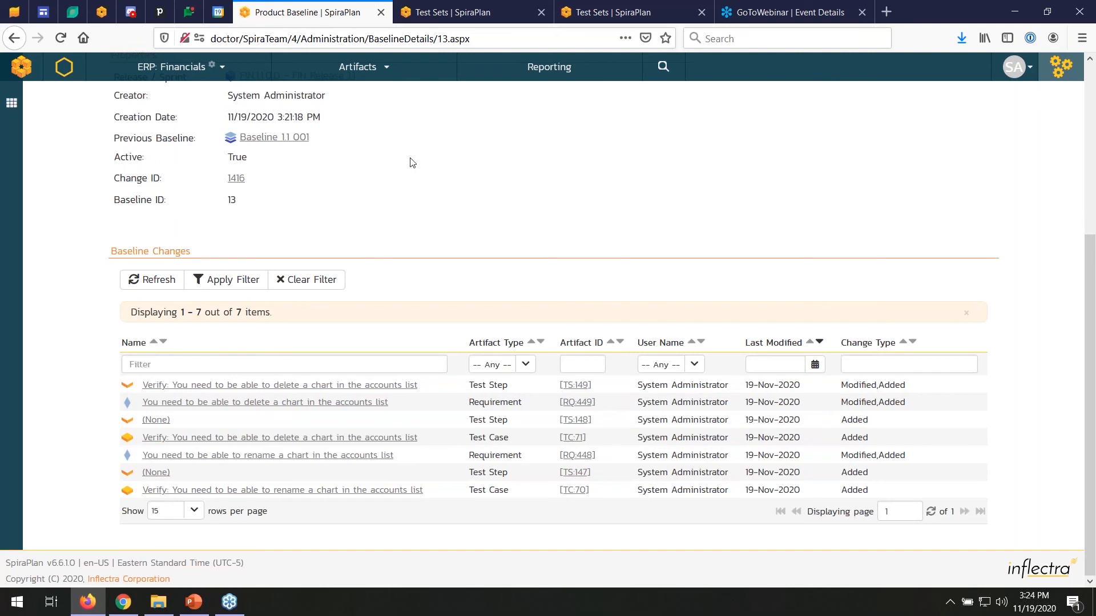
Examine the properties and artifact changes of Baseline 1.1 001, including what its previous baseline is
click(280, 141)
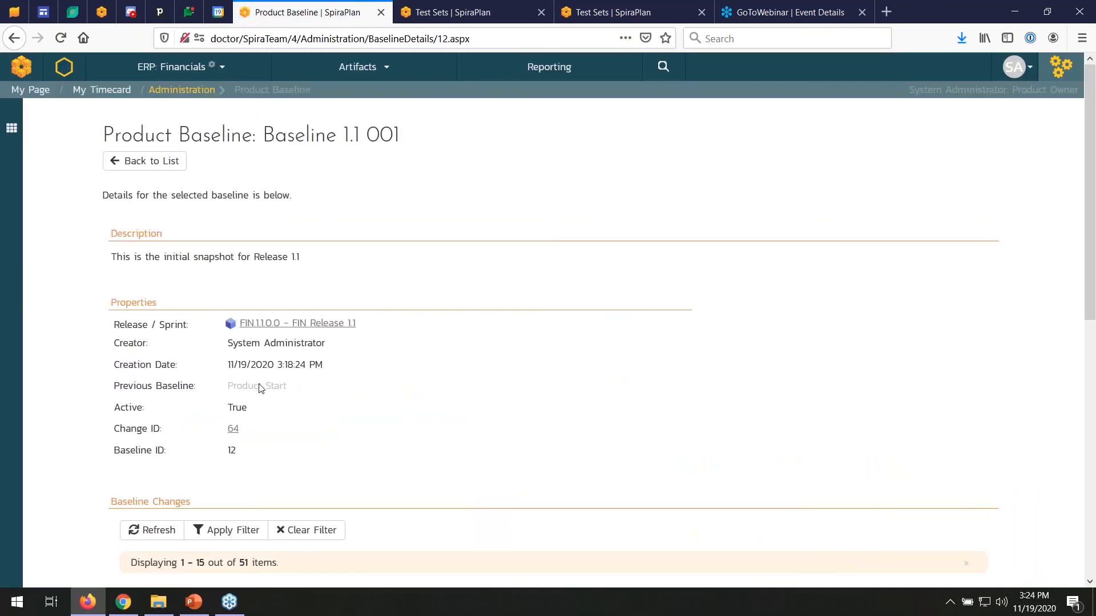
drag(228, 388, 297, 393)
scroll(316, 393, down, 8)
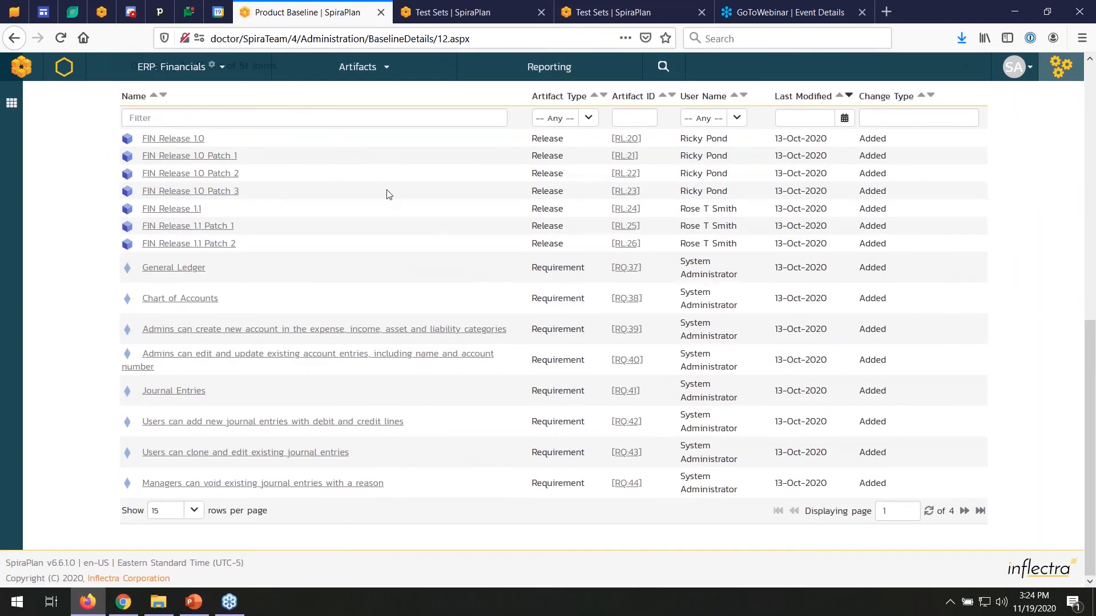
scroll(387, 194, up, 6)
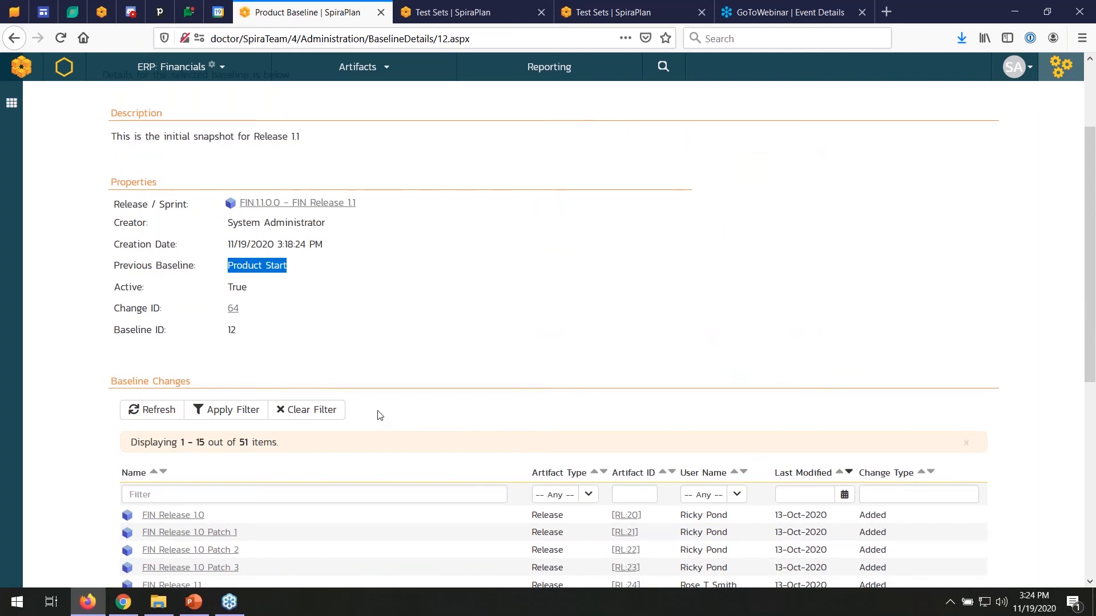
scroll(376, 420, down, 4)
scroll(376, 420, down, 3)
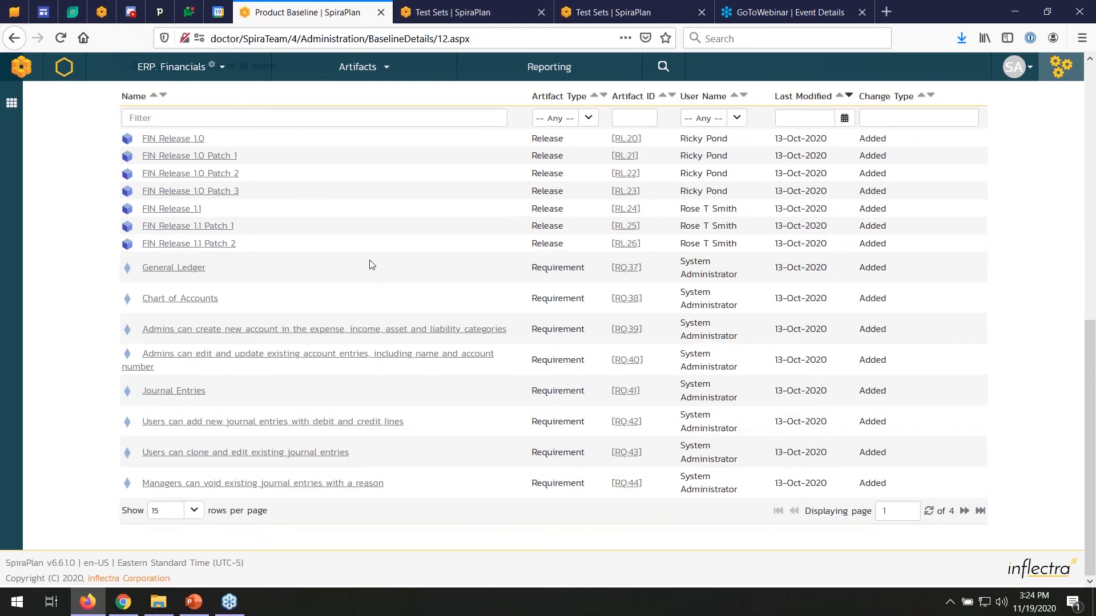
scroll(372, 264, up, 4)
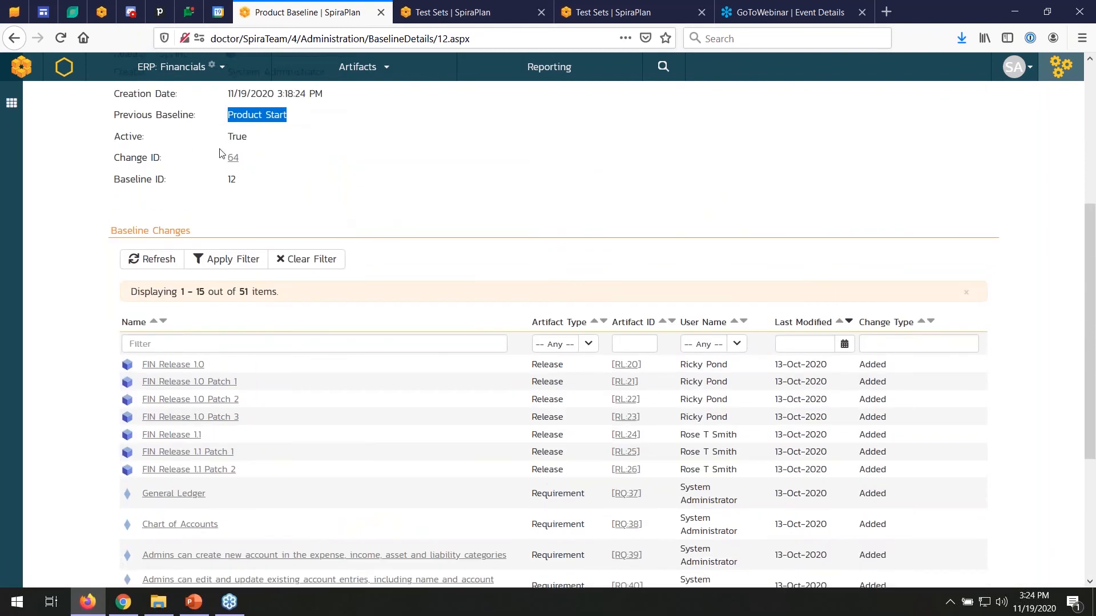
scroll(232, 130, up, 1)
scroll(232, 129, up, 1)
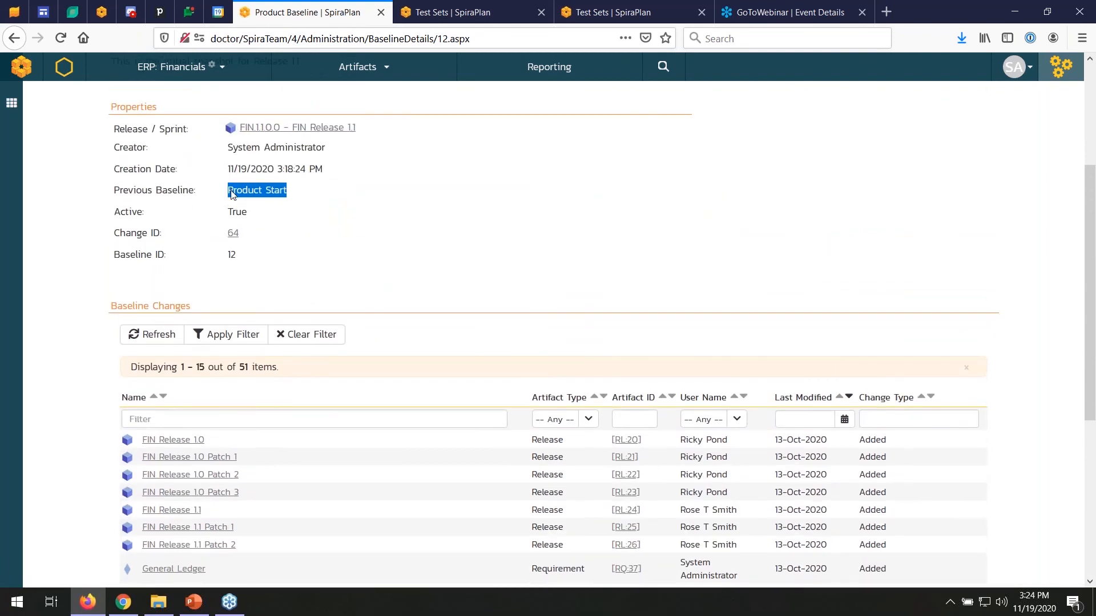
click(308, 196)
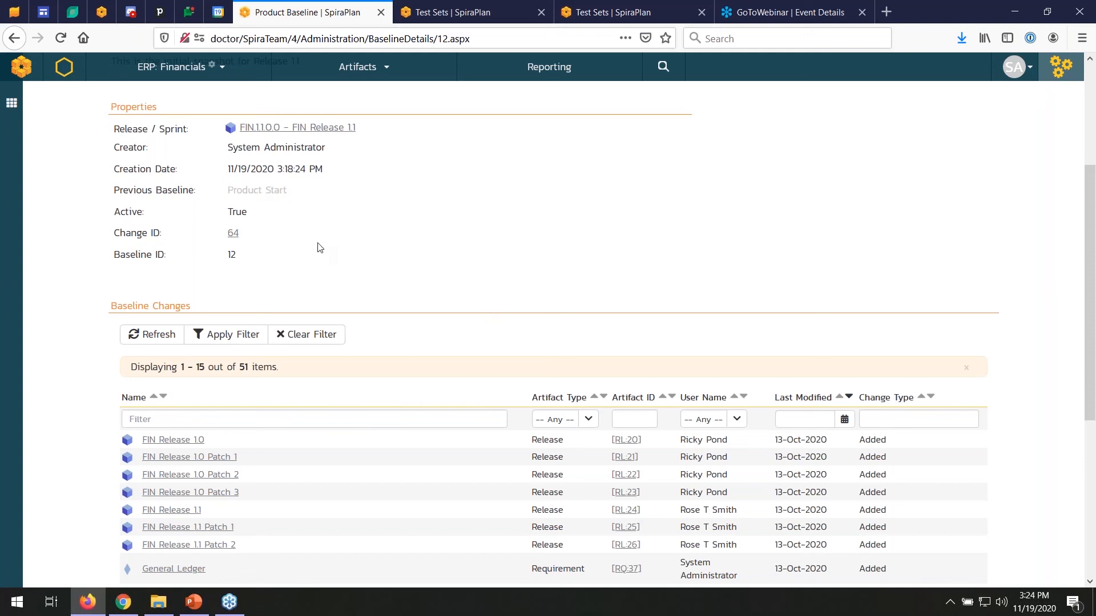
scroll(318, 247, up, 5)
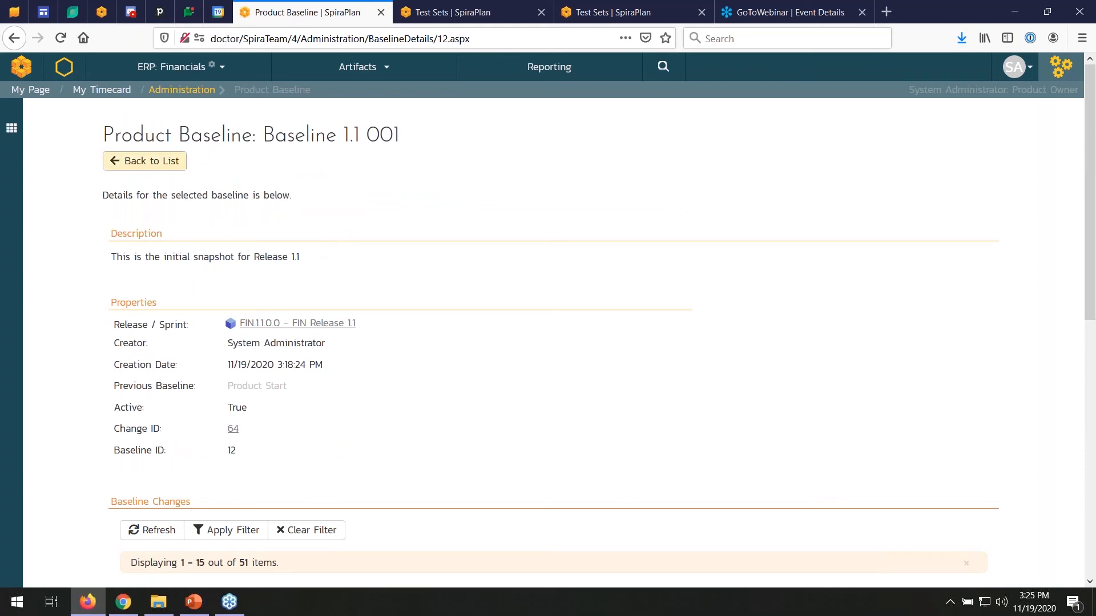
Return to the baseline list and, within Baseline 1.1 002, view the change details of the requirement for deleting a chart
click(161, 164)
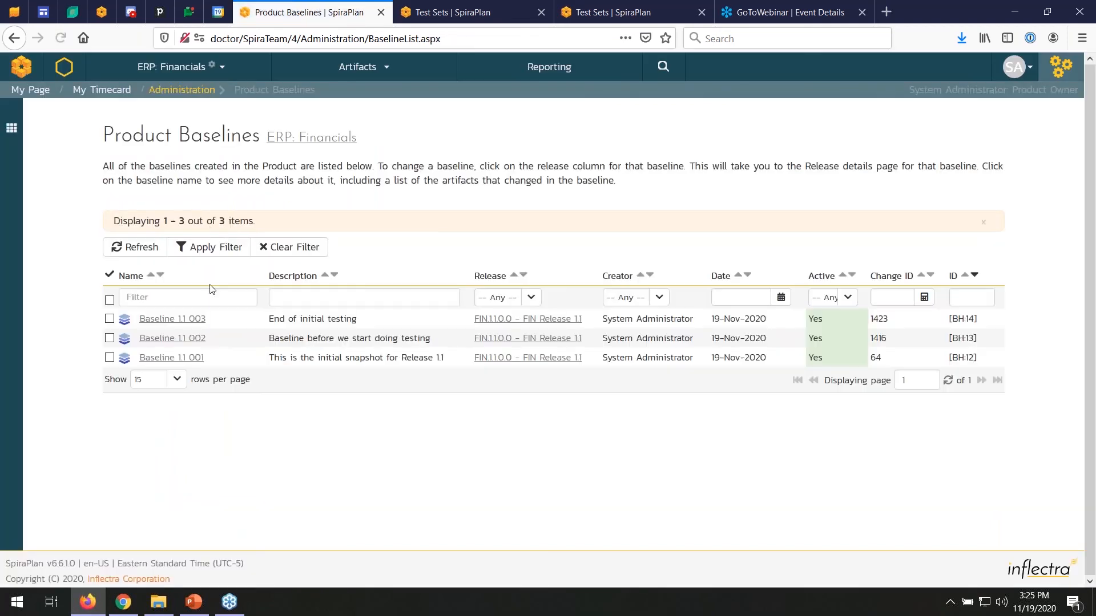
click(172, 339)
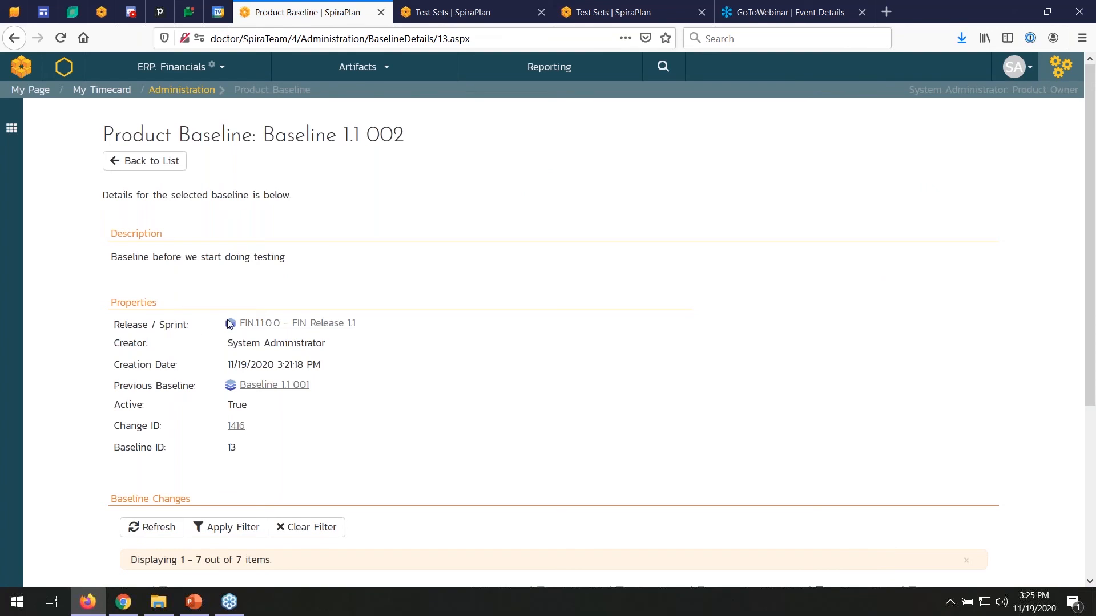
scroll(369, 321, down, 5)
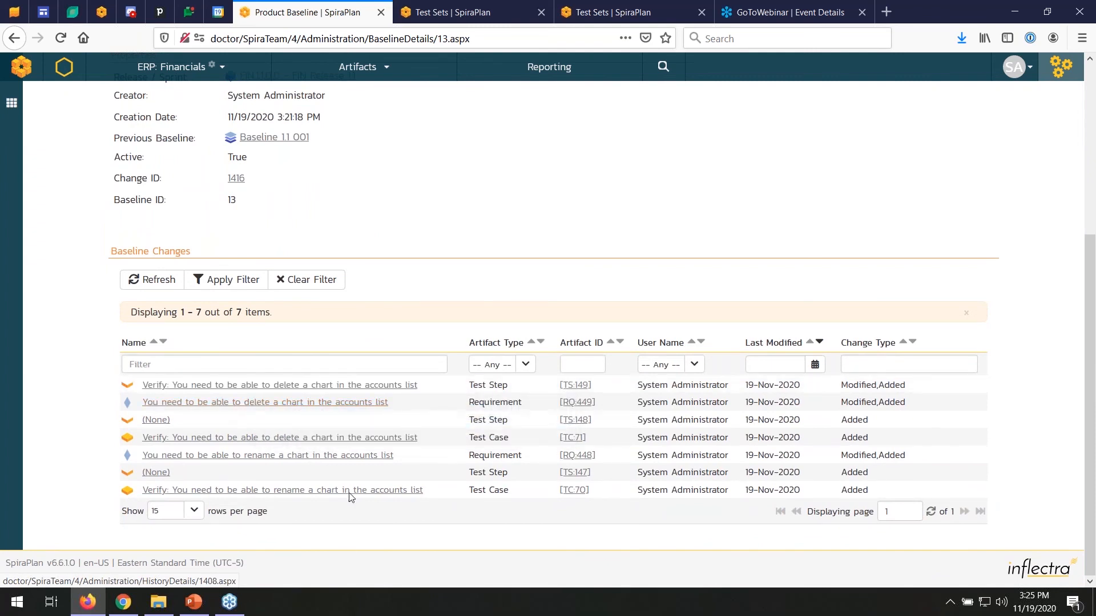
click(357, 402)
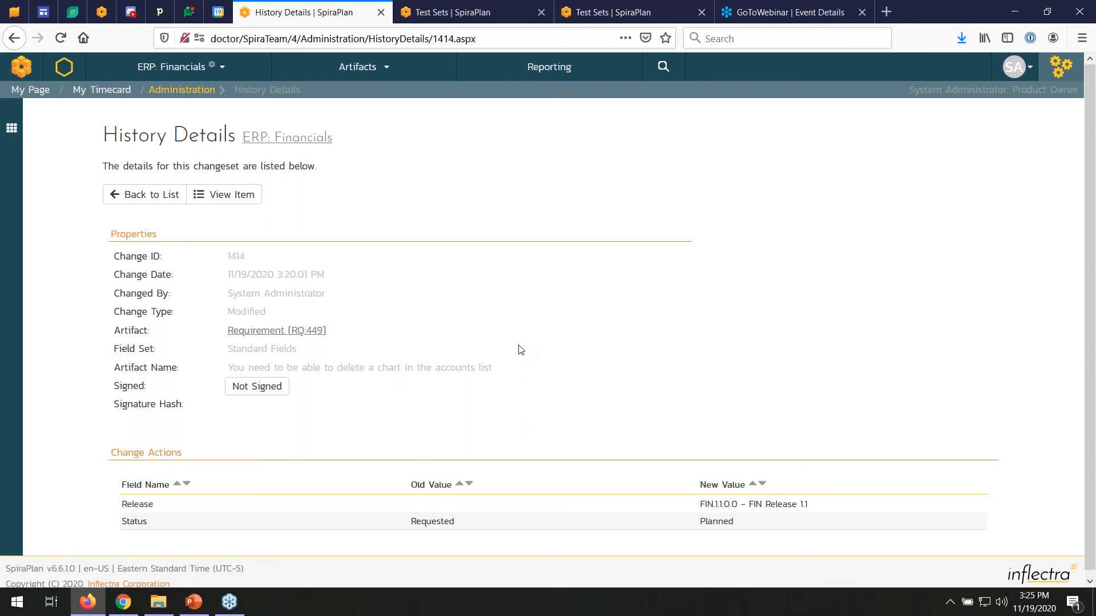
Go to the product's test cases and open the one verifying that a chart can be renamed in the accounts list
click(384, 67)
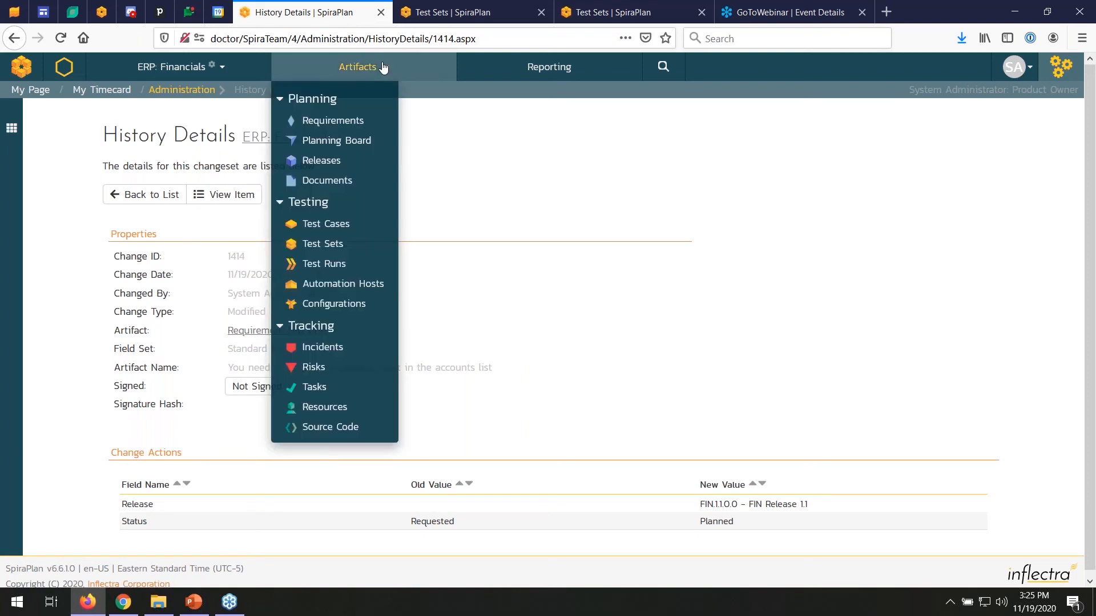
click(314, 120)
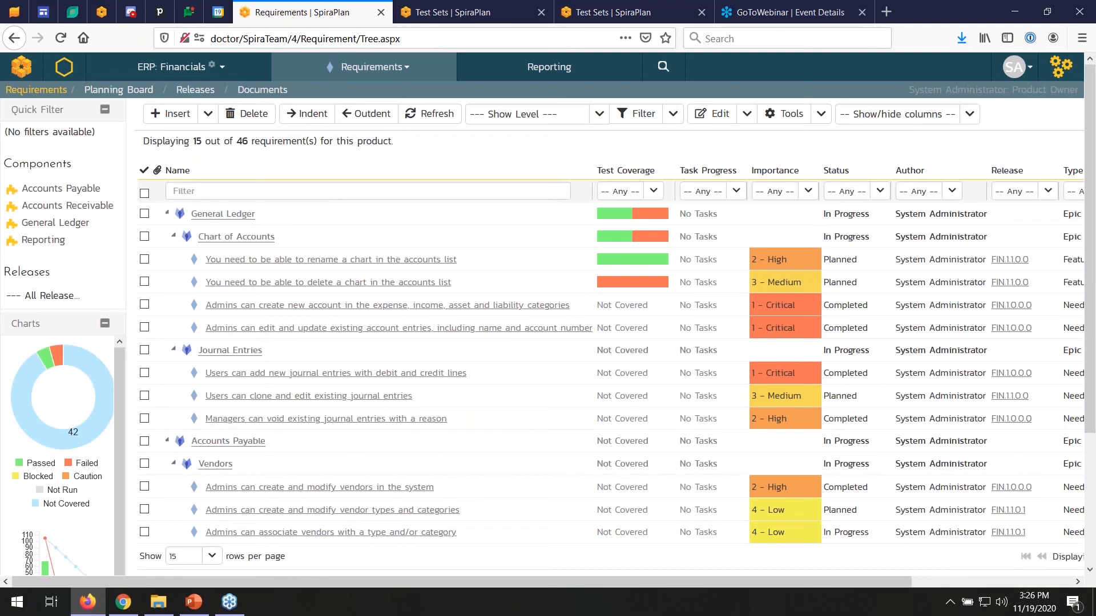
click(405, 73)
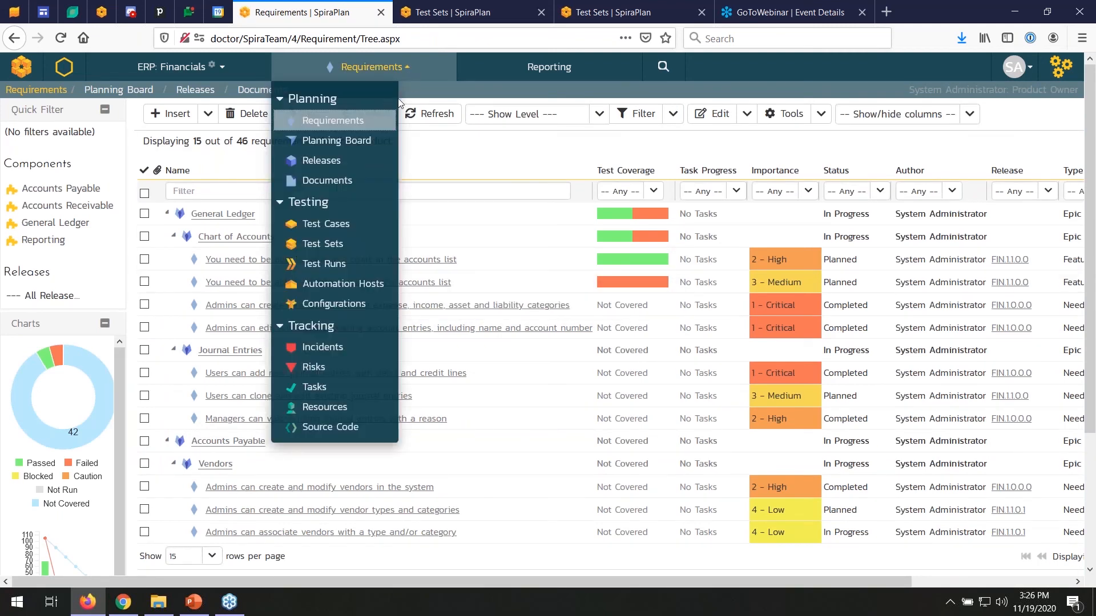
click(329, 222)
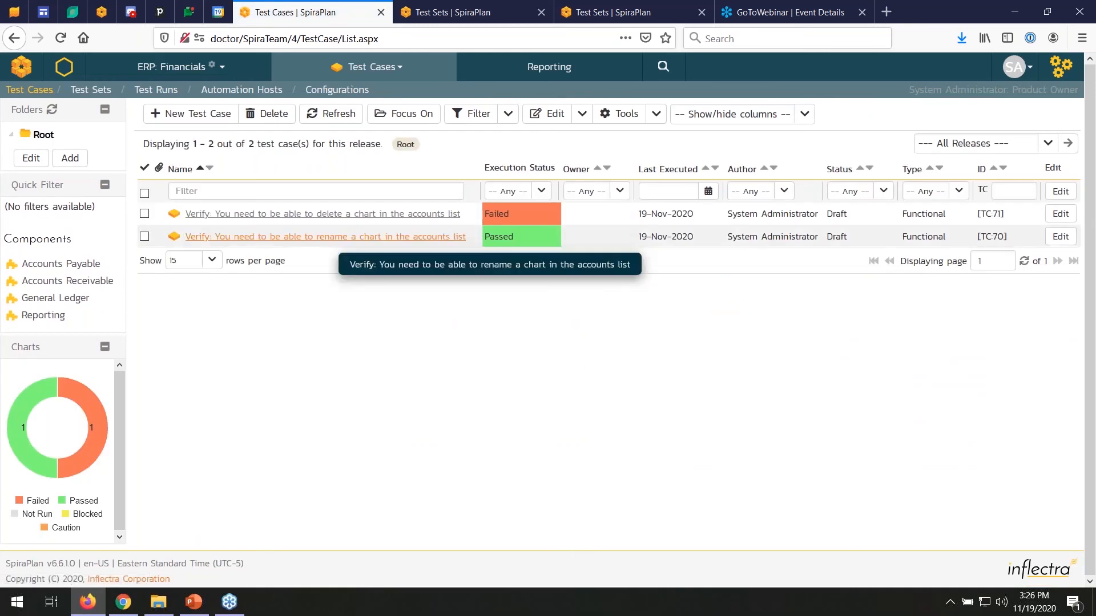
click(392, 240)
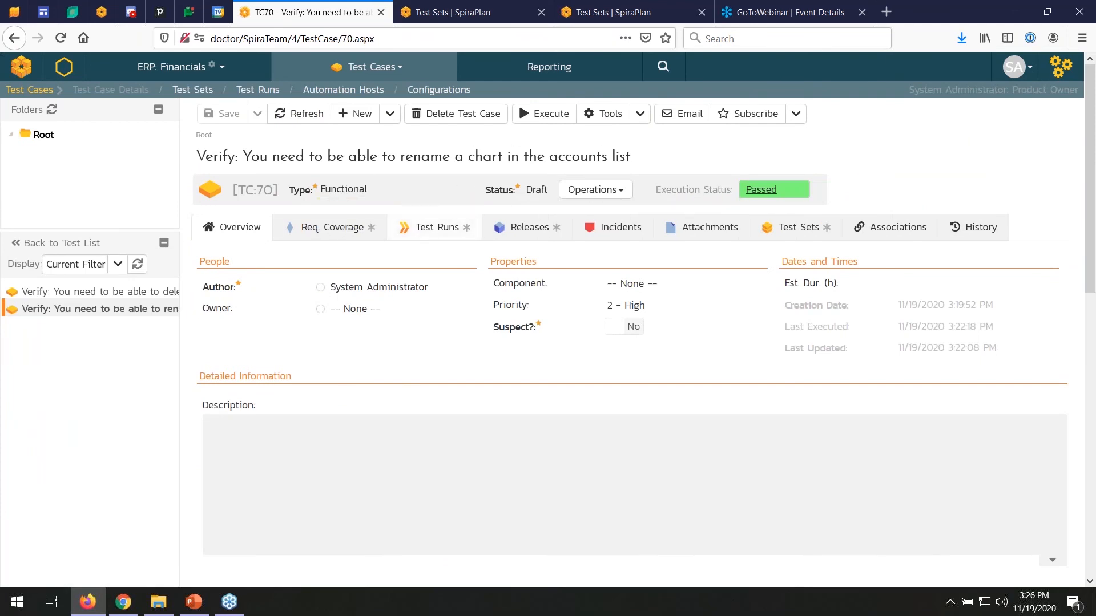
Add requirement RQ:40, about admins editing and updating existing account entries, to this test case's requirement coverage
click(340, 227)
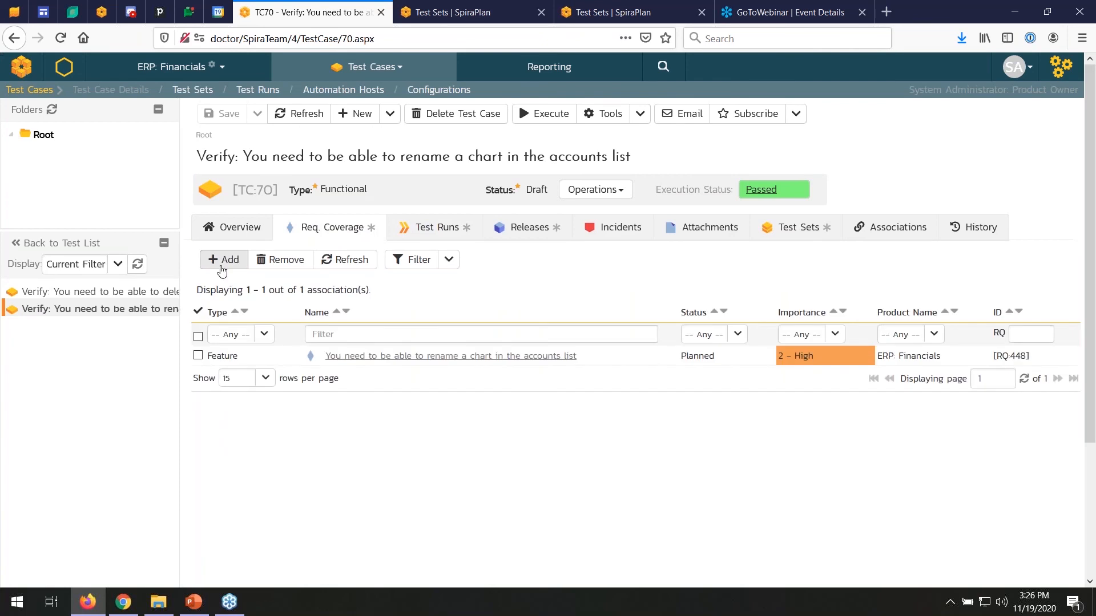
click(224, 260)
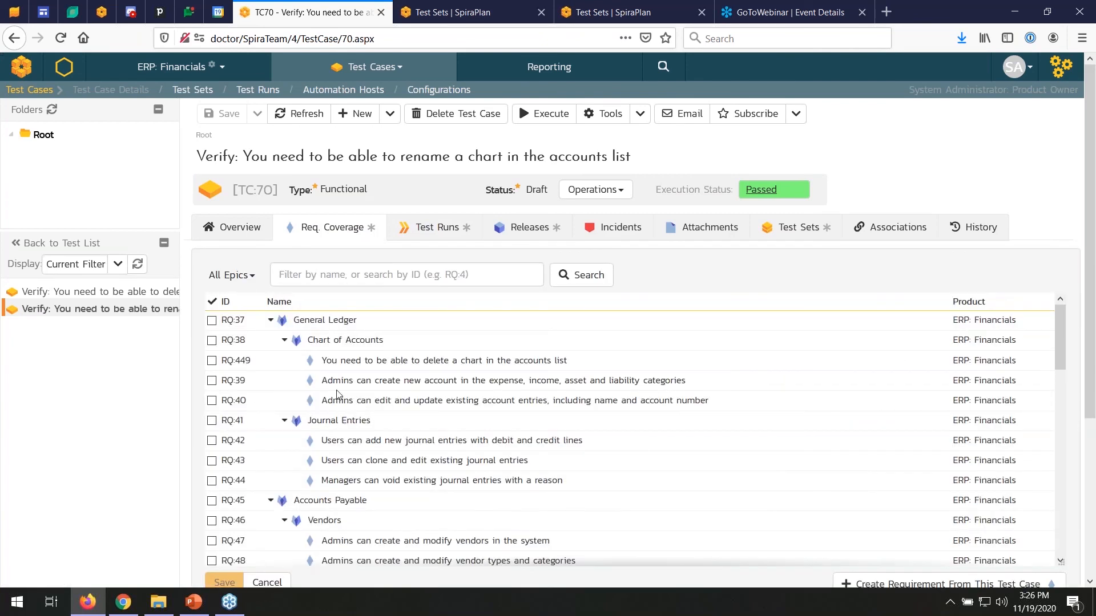
mouse_move(503, 405)
click(212, 401)
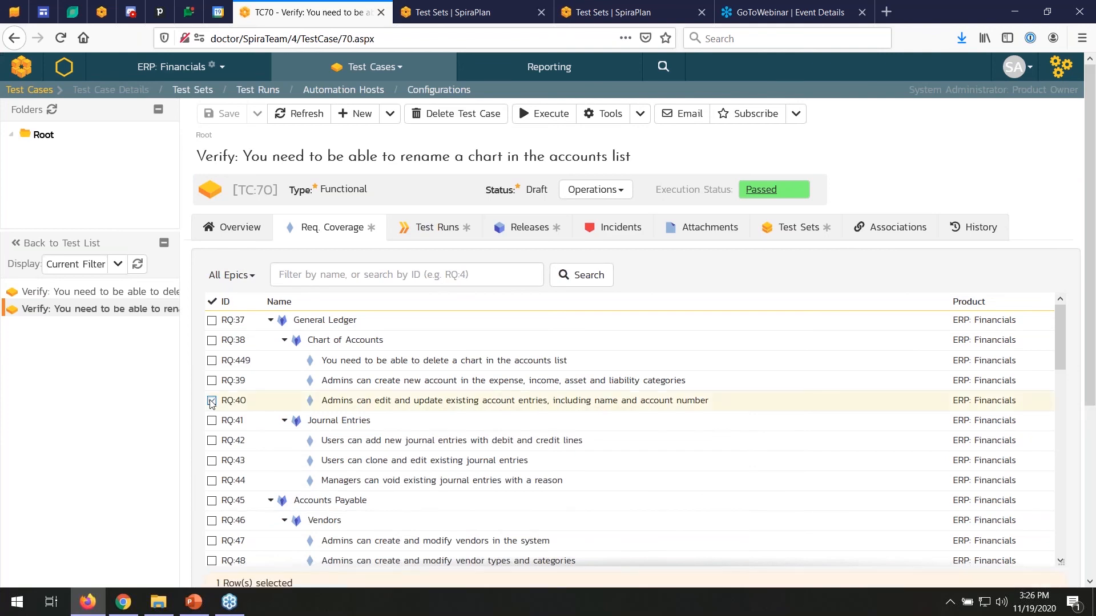
scroll(213, 406, down, 5)
scroll(159, 504, down, 1)
scroll(159, 504, down, 4)
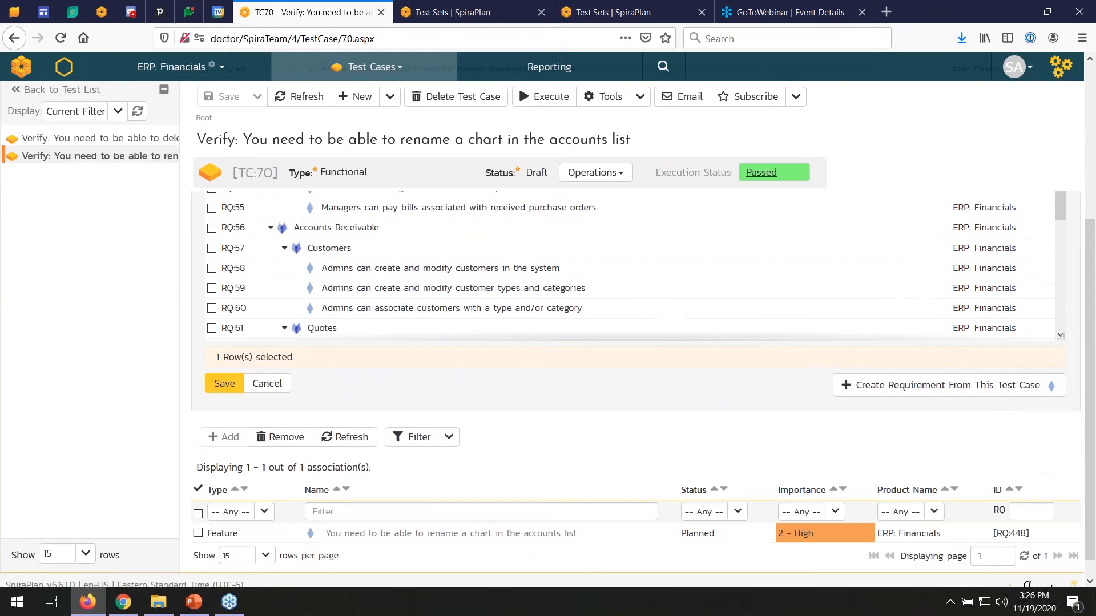
click(223, 384)
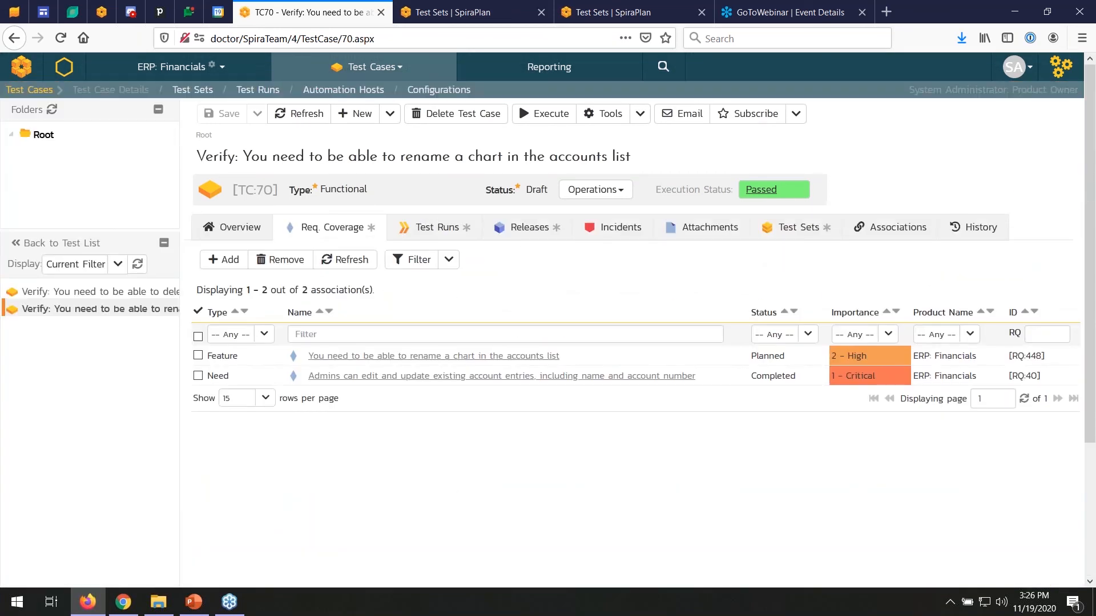
Associate the rename-chart test case with release FIN.1.0.0.0 - FIN Release 1.0
click(535, 231)
click(227, 269)
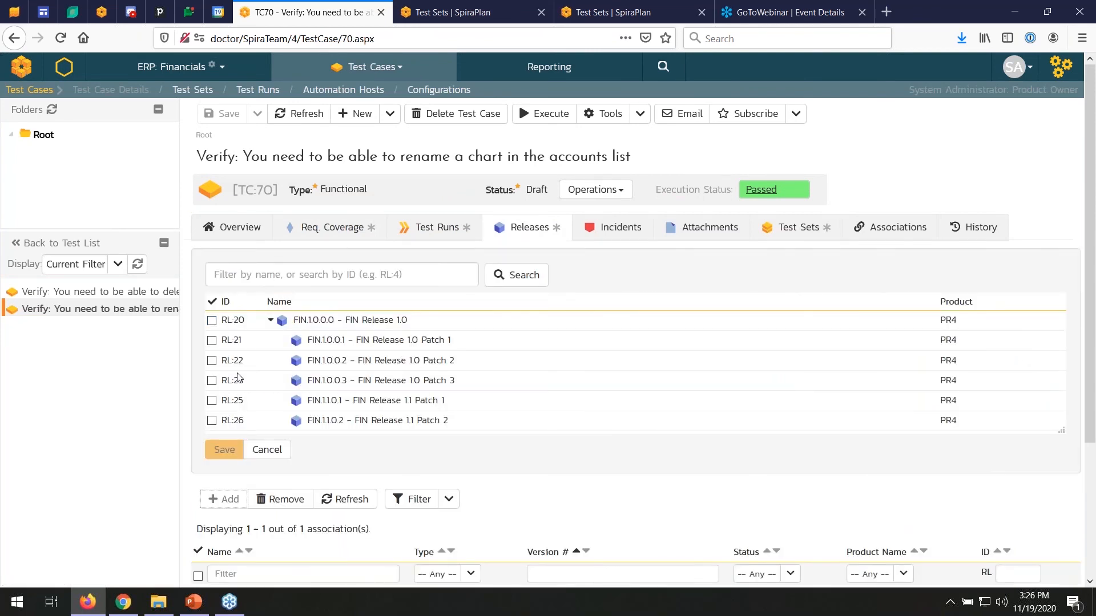
scroll(216, 328, down, 2)
click(211, 245)
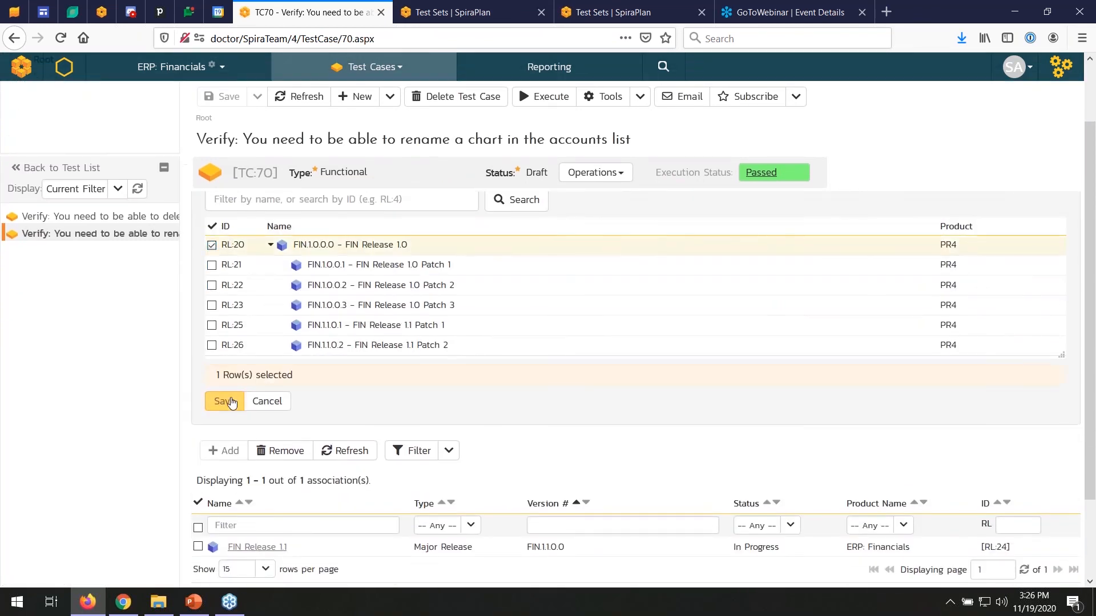
click(224, 401)
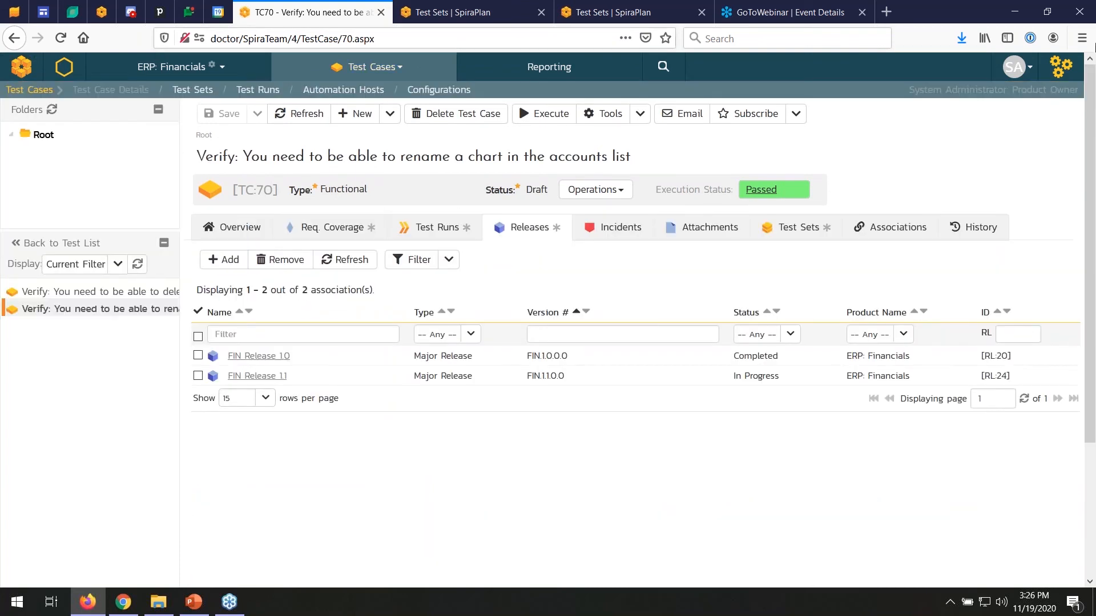
Add "Baseline 1.1 004" to FIN Release 1.1 with description "Snapshot after changing the test coverage."
click(340, 64)
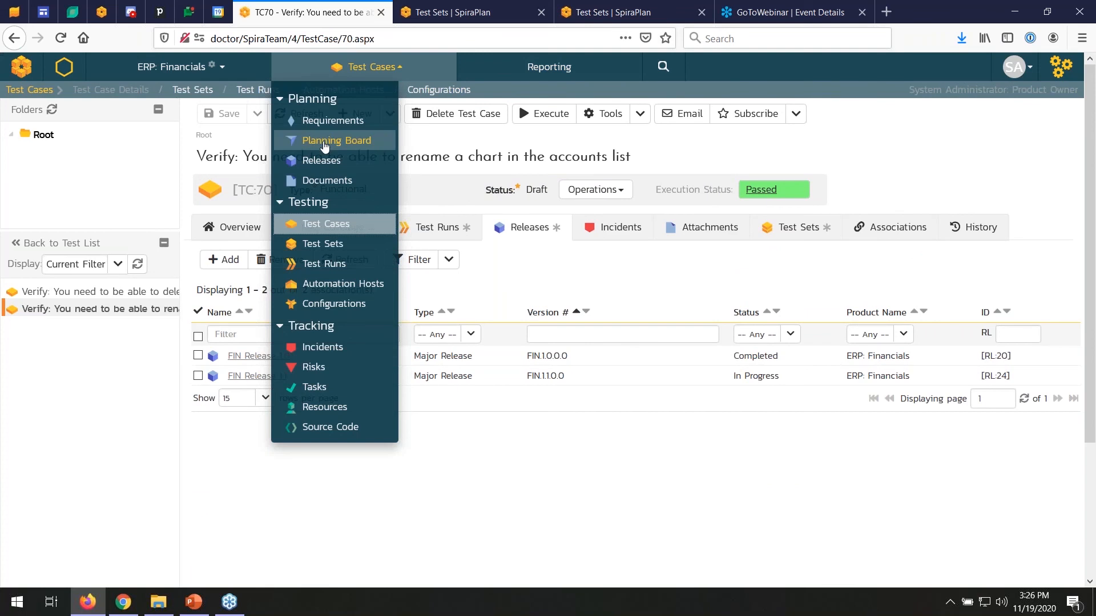
click(323, 158)
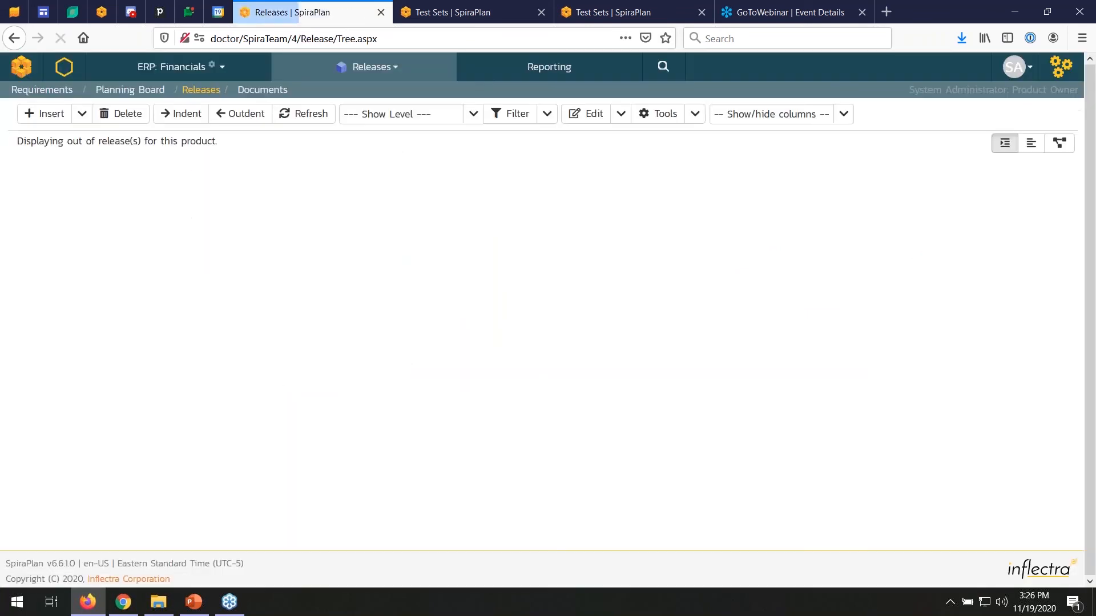
click(91, 303)
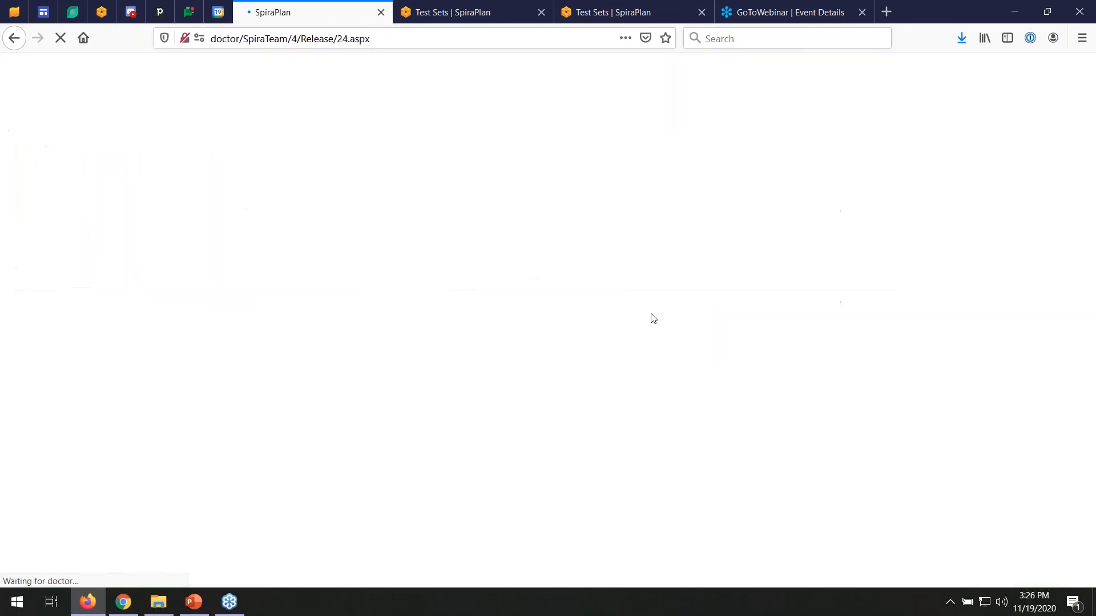
click(249, 262)
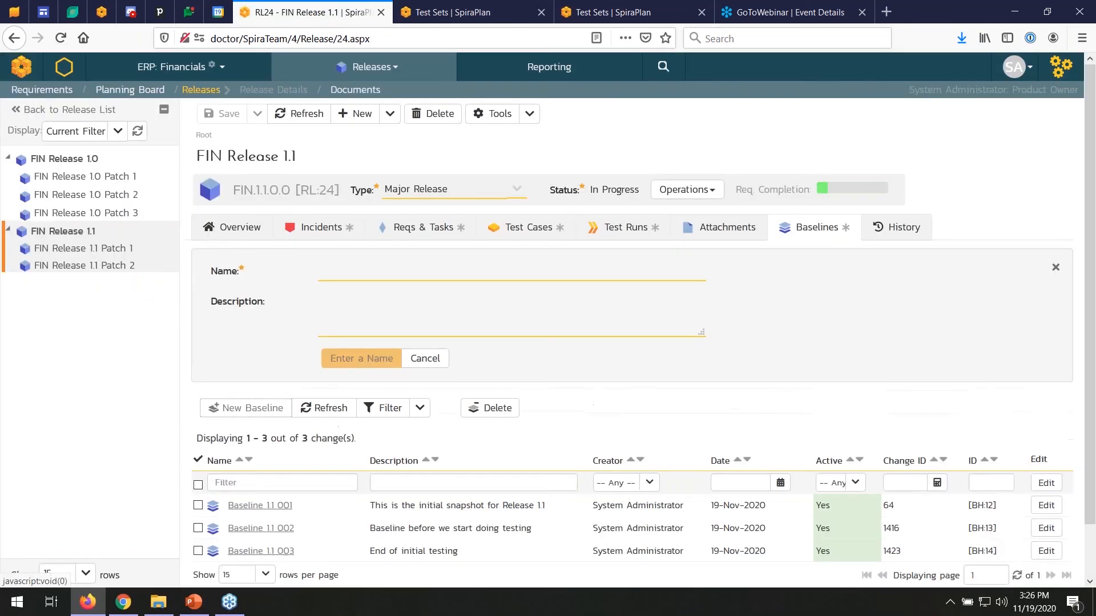
text(Ba)
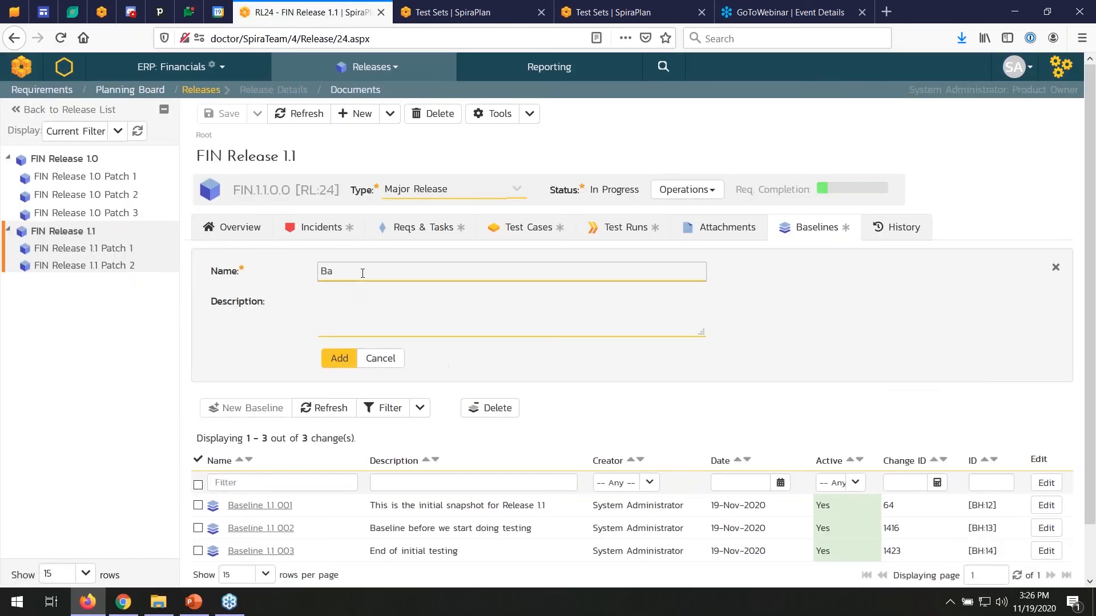
text(seline 1.1 004)
key(Tab)
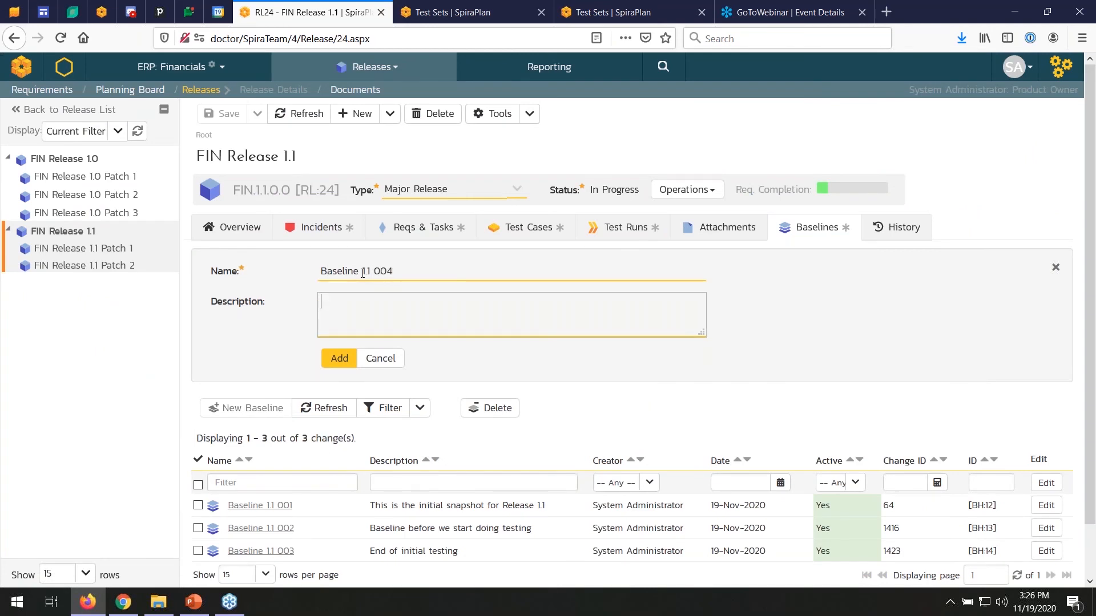
text(Snapshot after changing the test )
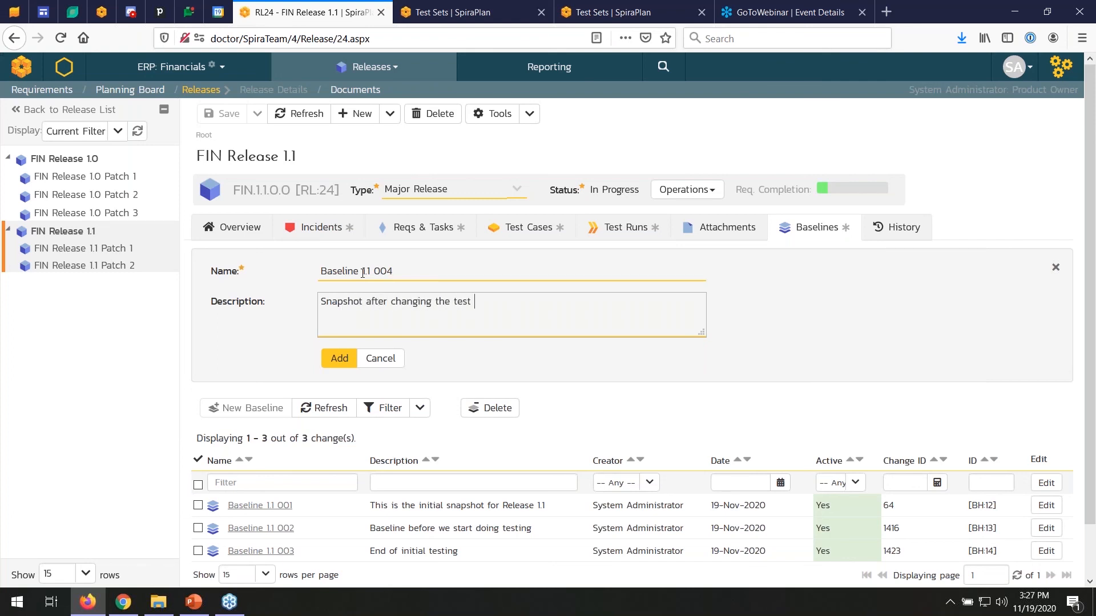
text(coverage.)
click(339, 358)
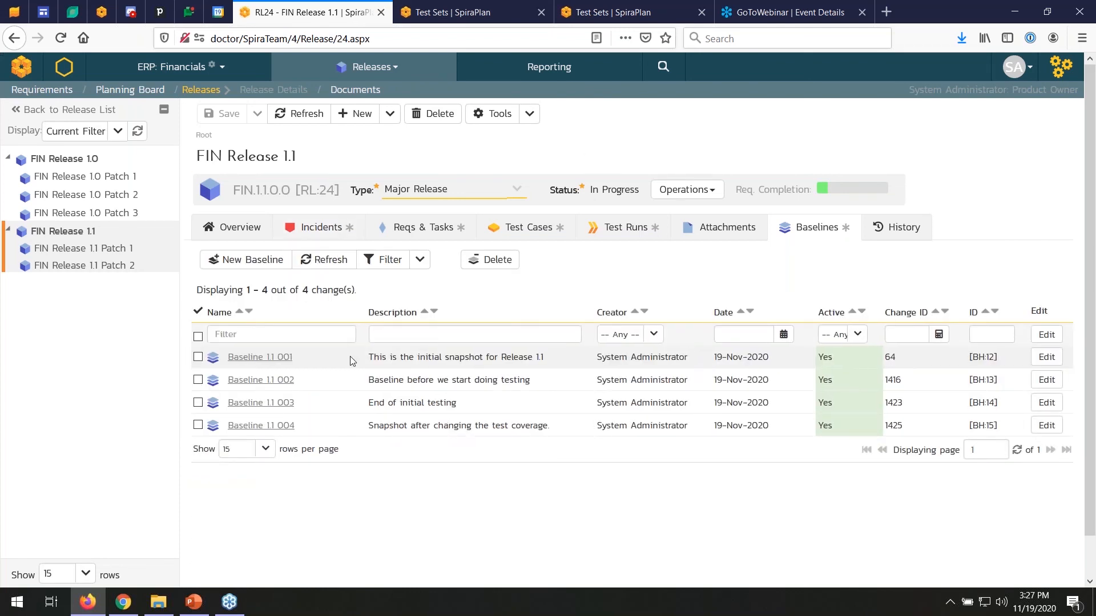
Review the artifact changes in Baseline 1.1 004 and examine the change type recorded for FIN Release 1.0
click(274, 432)
scroll(639, 277, down, 3)
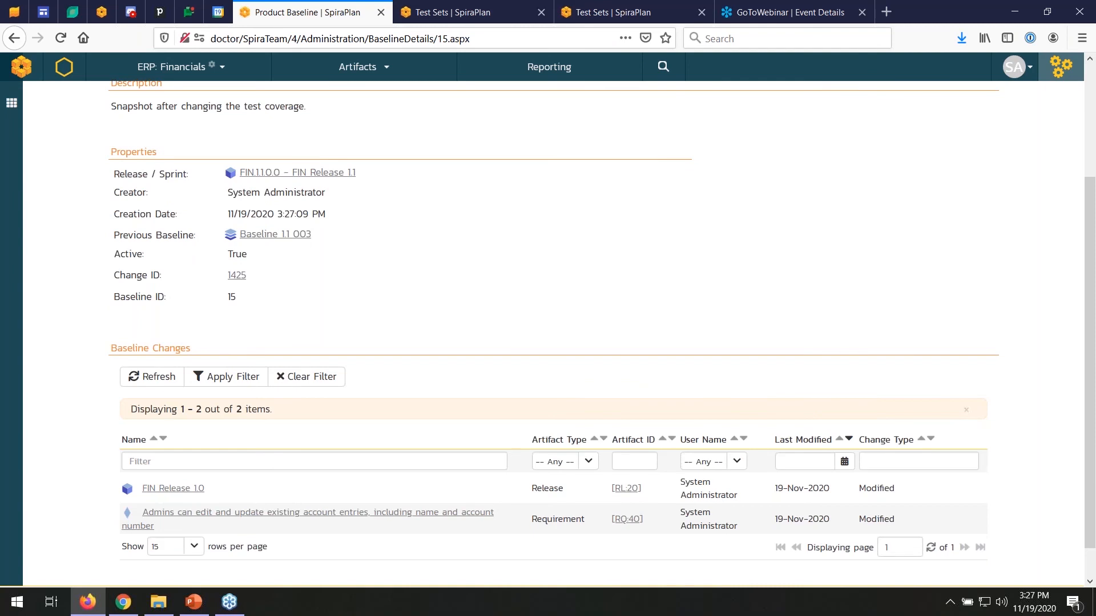
scroll(624, 296, down, 1)
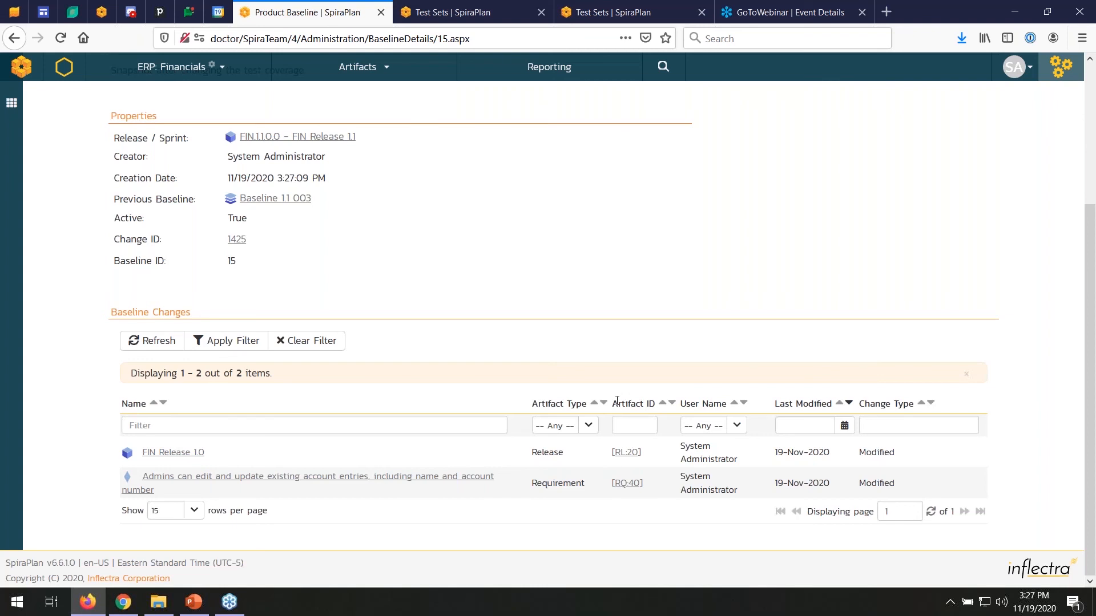
click(164, 454)
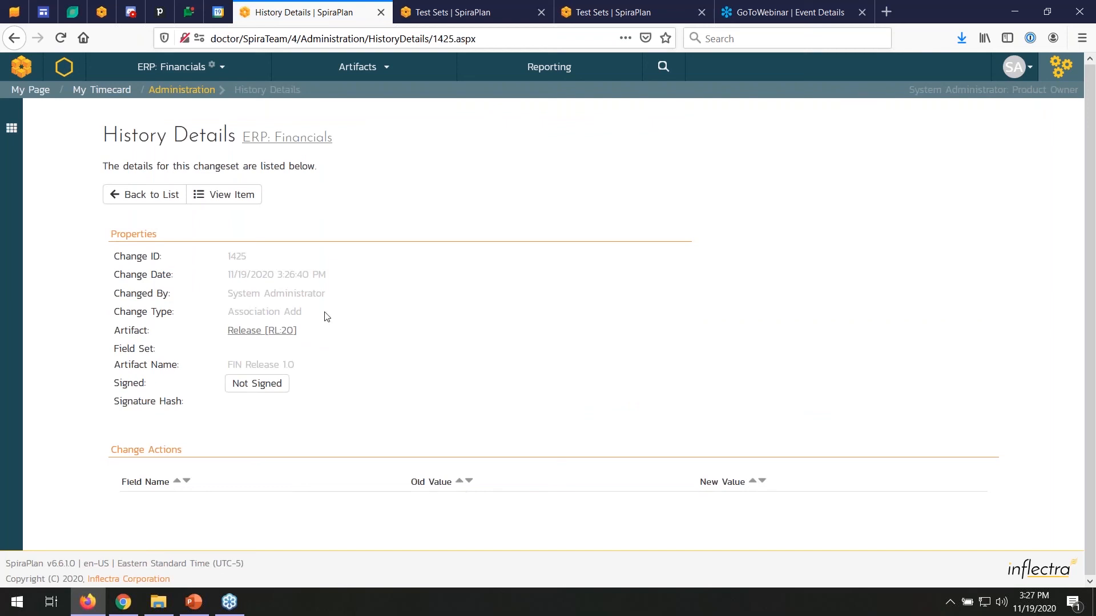
drag(325, 313, 226, 313)
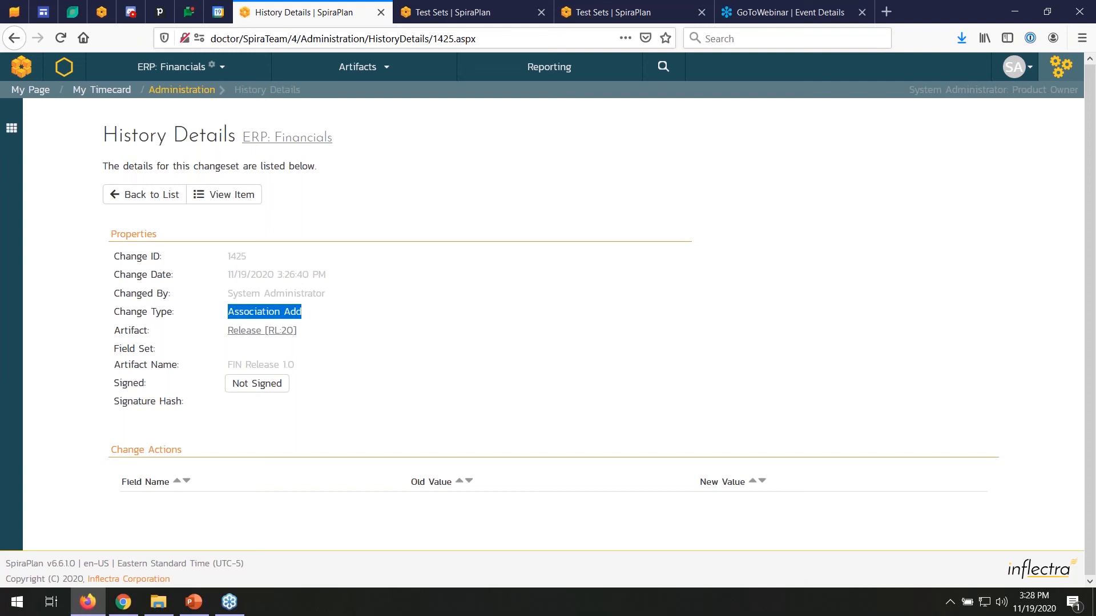
Return to Baseline 1.1 004 and examine the change type recorded for the requirement on editing account entries
click(127, 195)
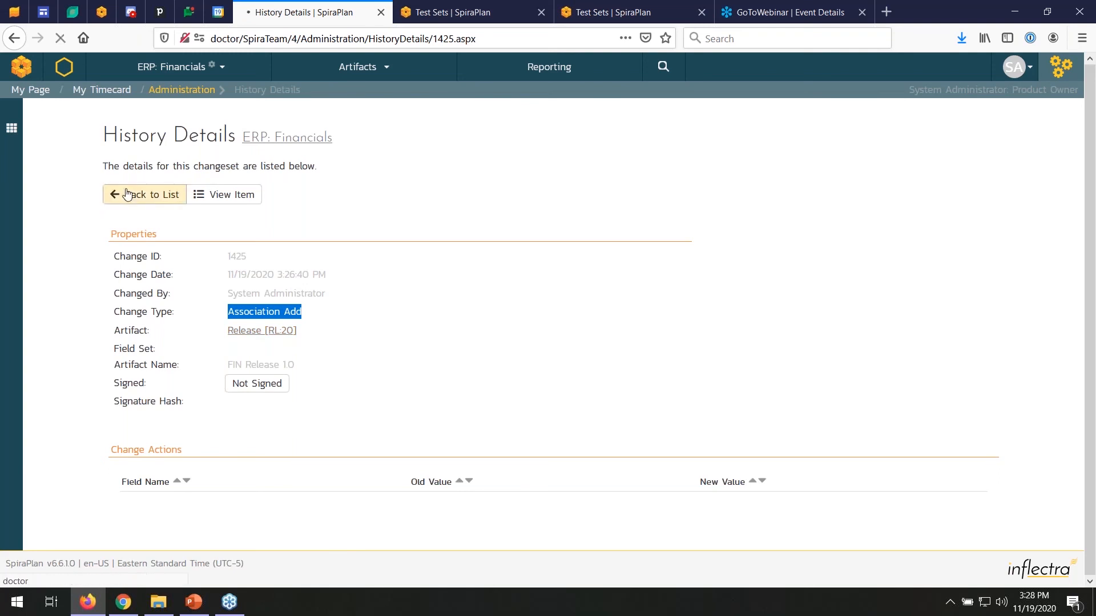
key(alt+Left)
key(alt+Left)
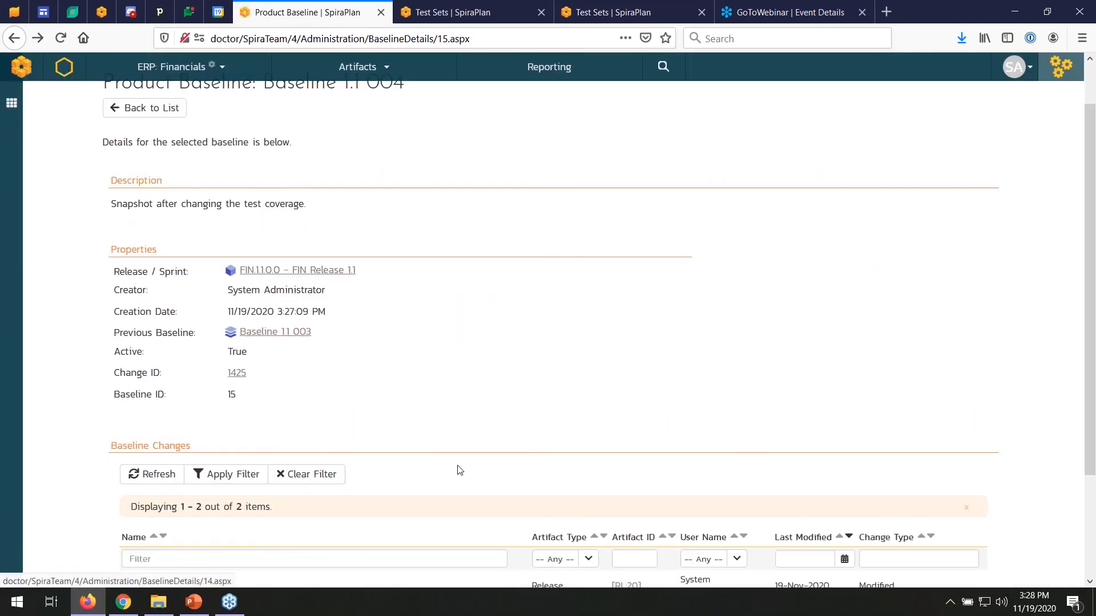
scroll(460, 470, down, 3)
click(195, 476)
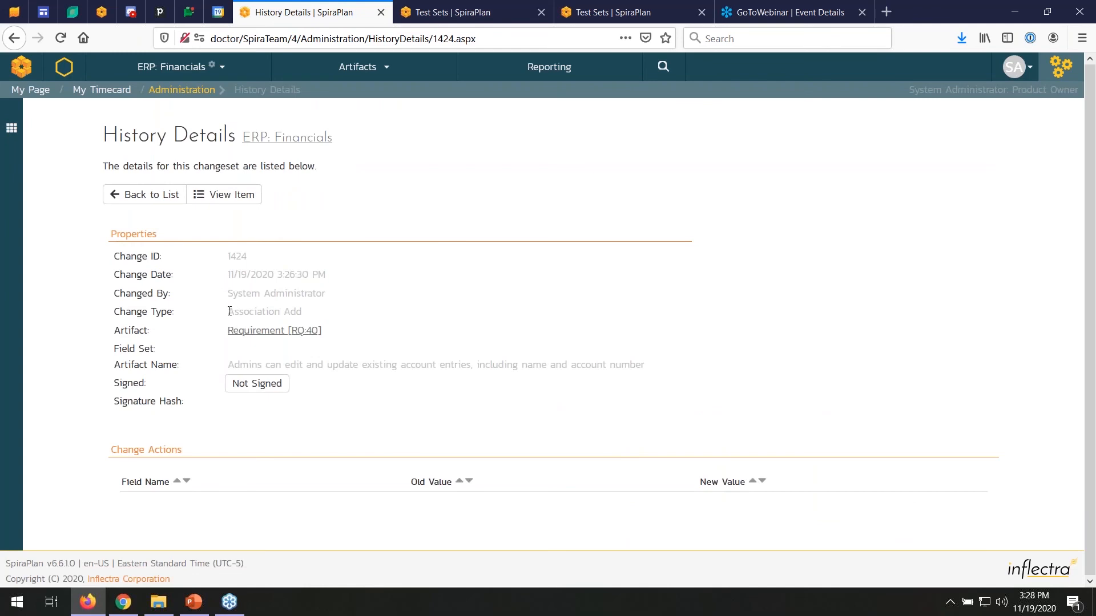
drag(230, 311, 329, 313)
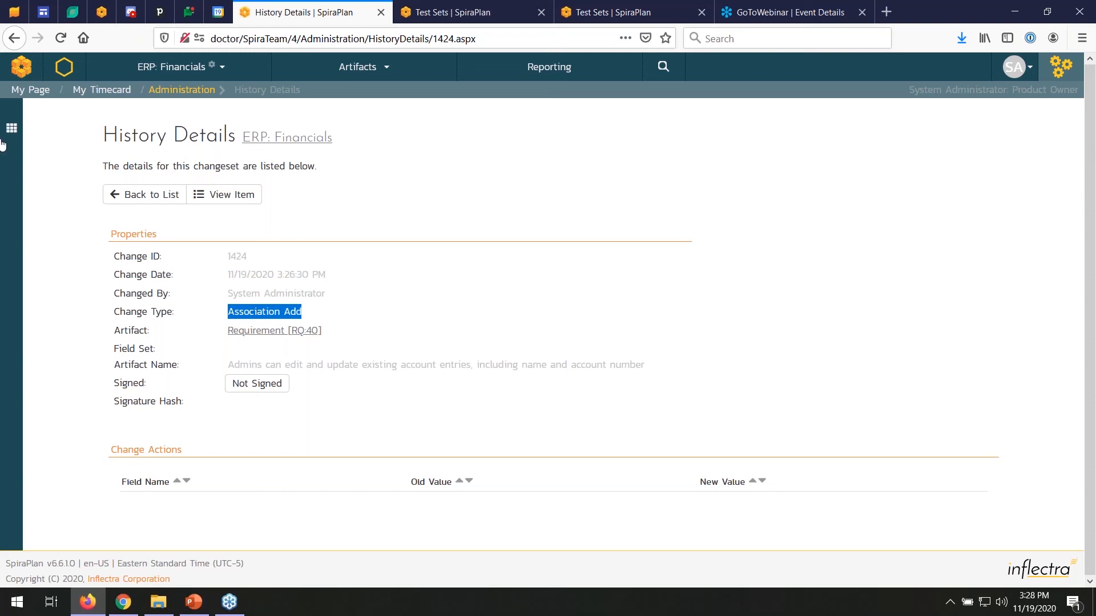
Remove the associated test case from the test coverage of the requirement for deleting a chart in the accounts list
click(385, 70)
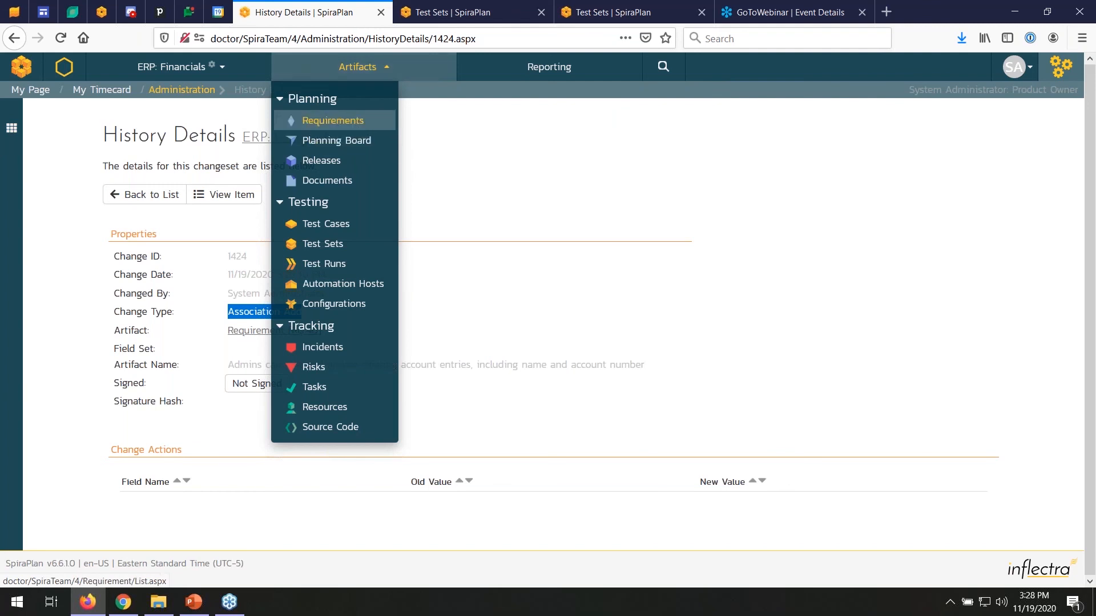
click(357, 122)
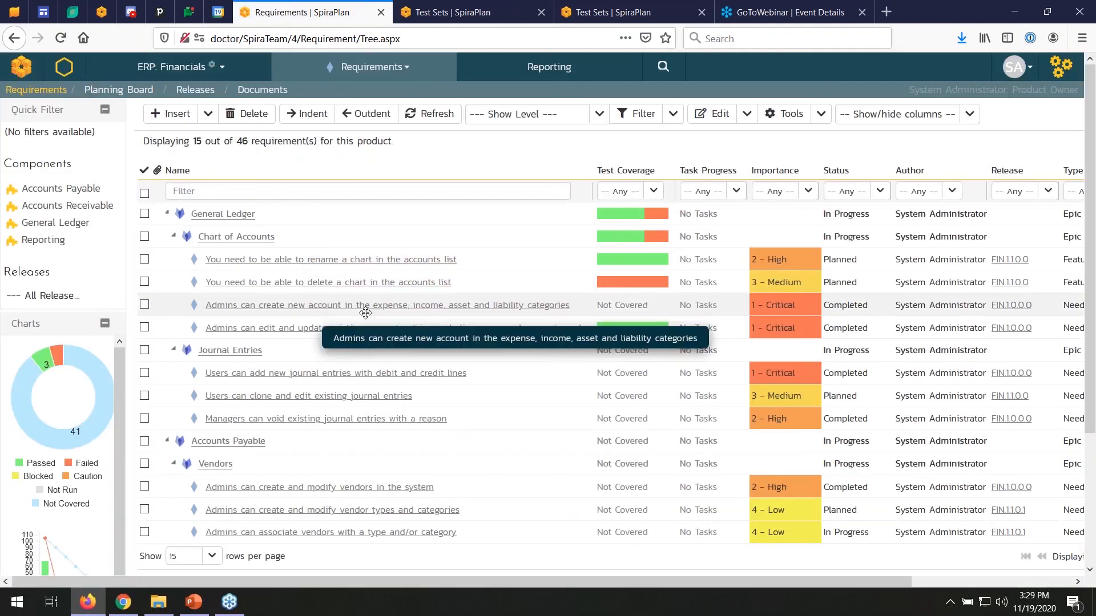
click(363, 288)
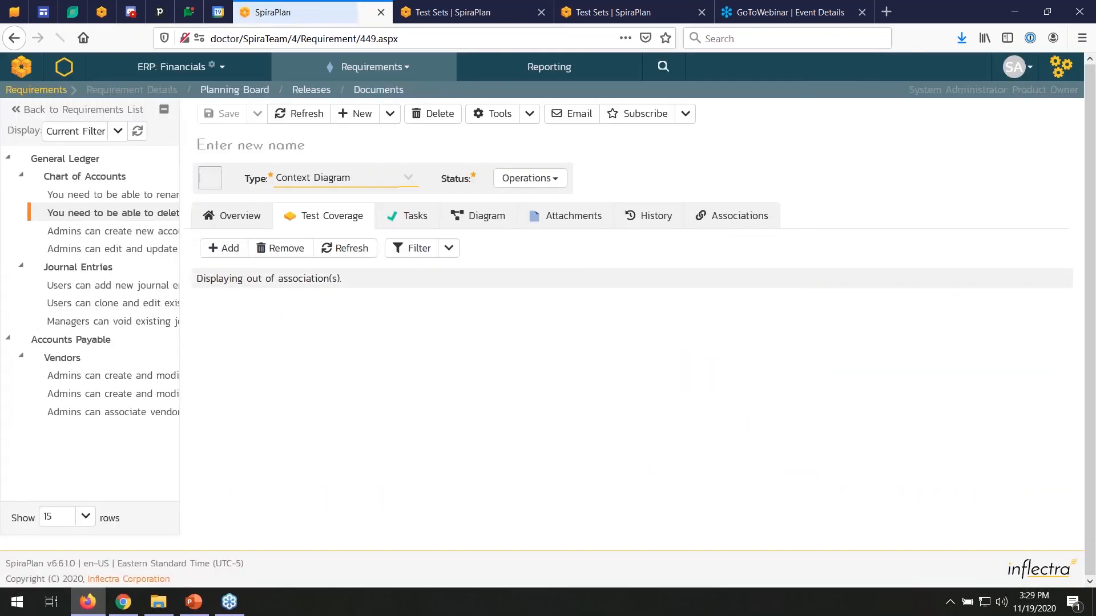
click(198, 355)
click(274, 261)
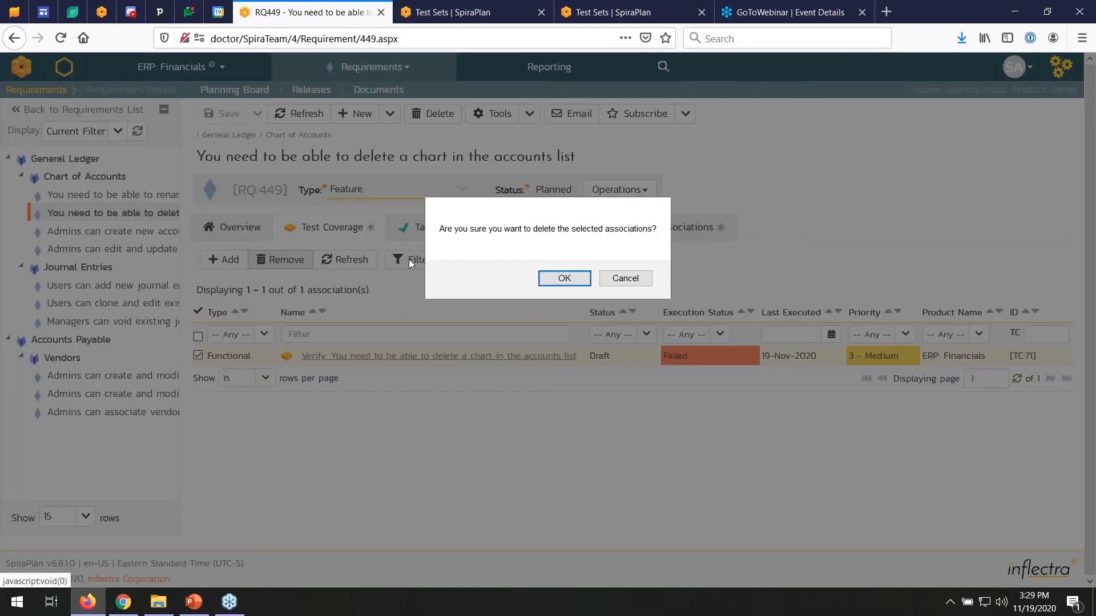
click(553, 283)
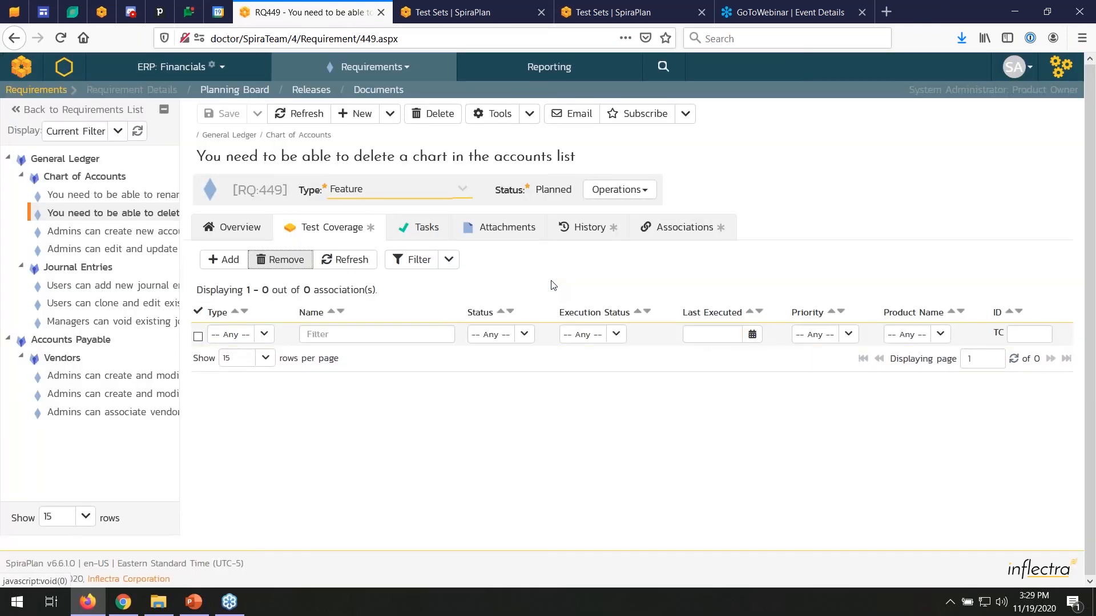
Add "Baseline 1.1 005" to FIN Release 1.1 with description "Removed test coverage that no longer applies"
click(396, 73)
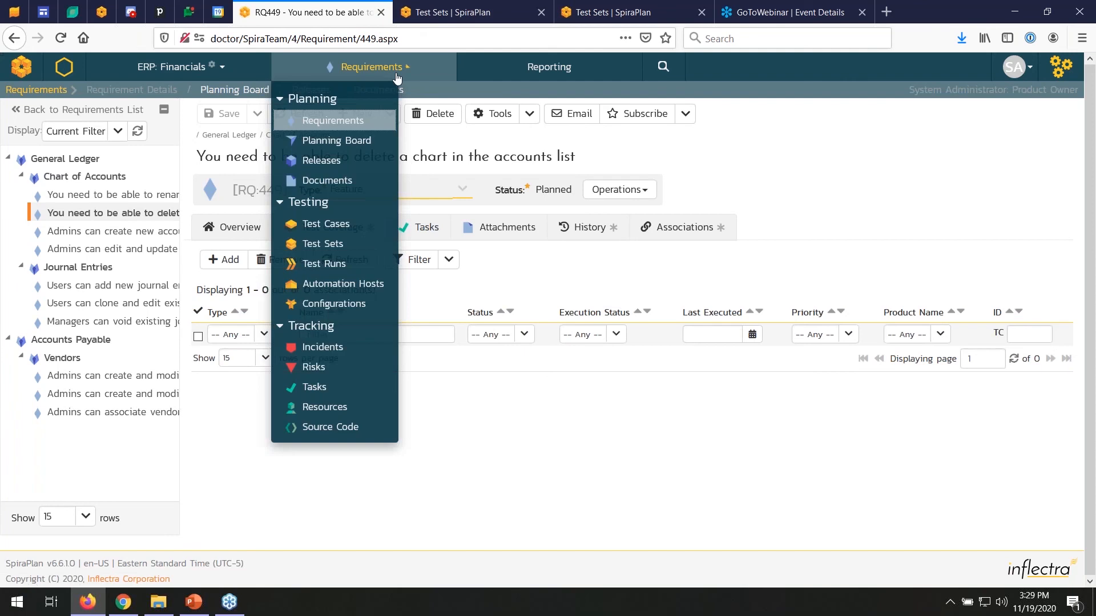
click(349, 161)
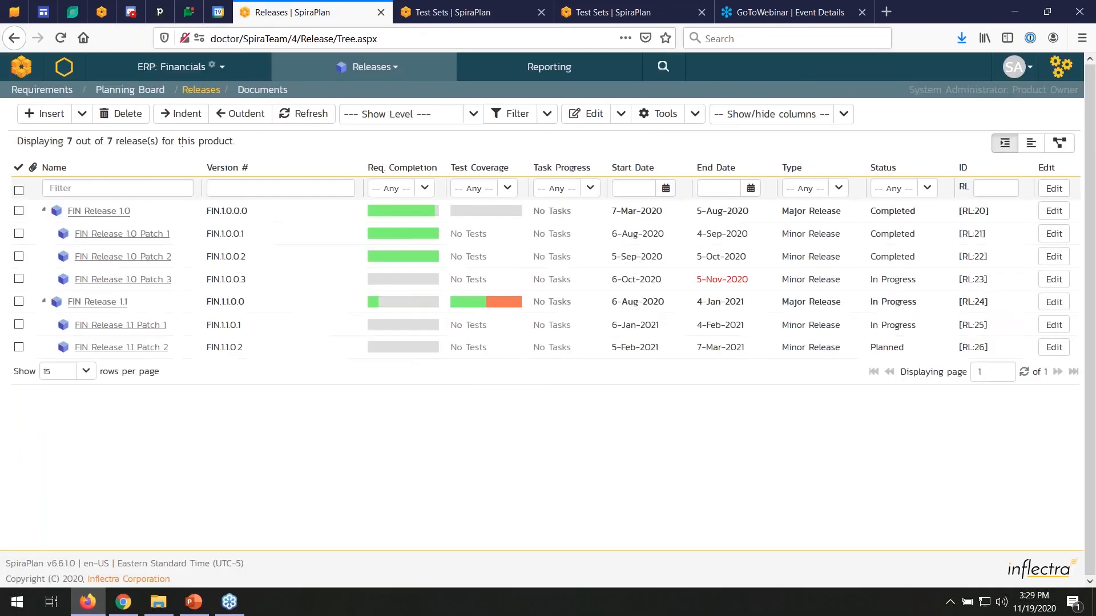
click(77, 301)
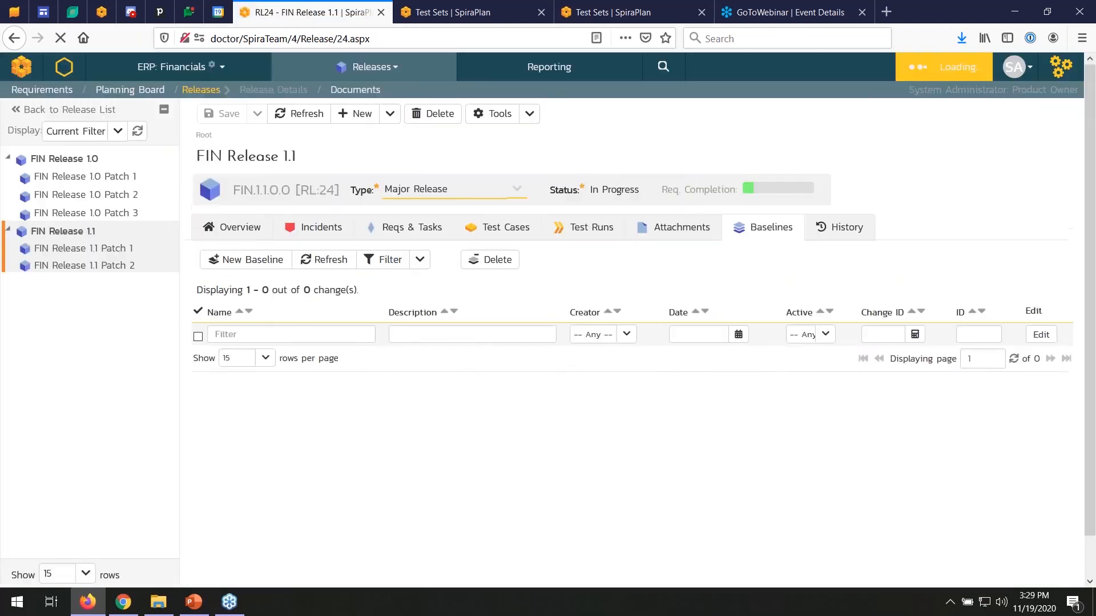
click(279, 266)
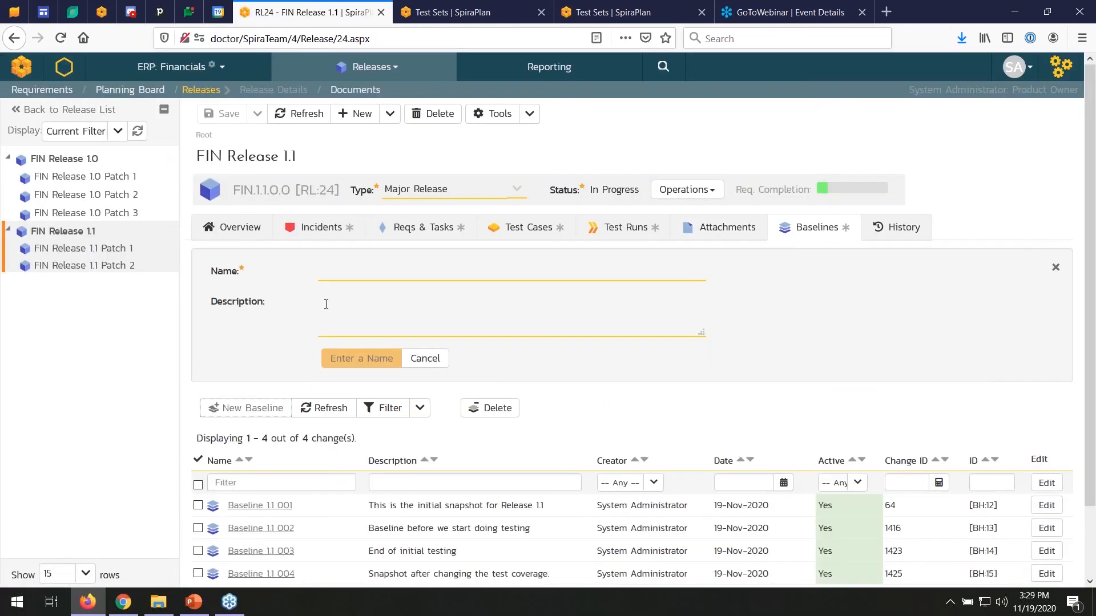
text(Ba)
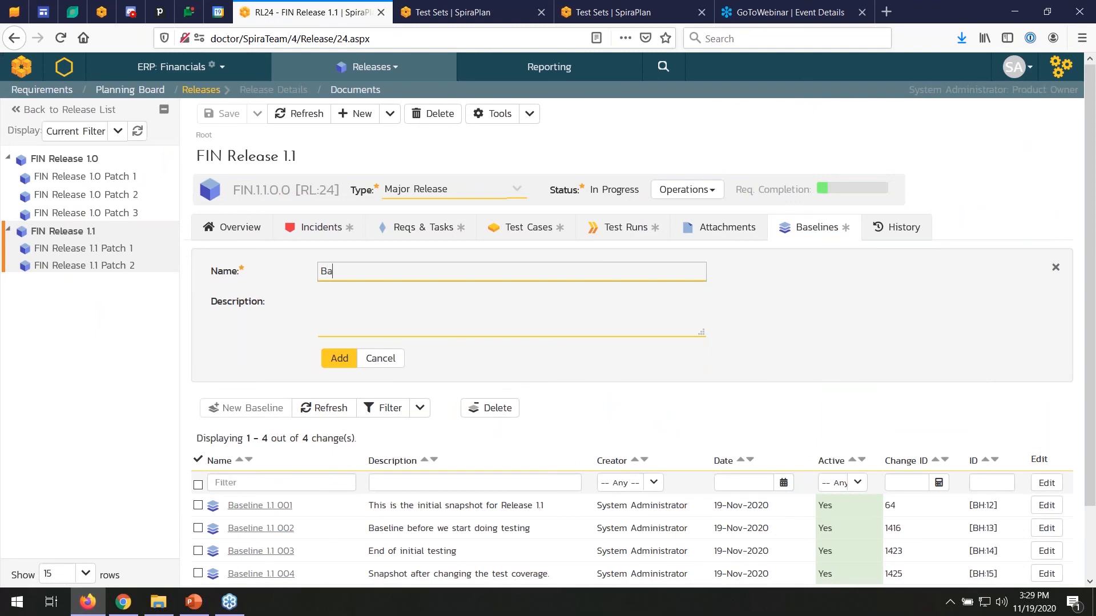
text(seline 1.1 005)
key(Tab)
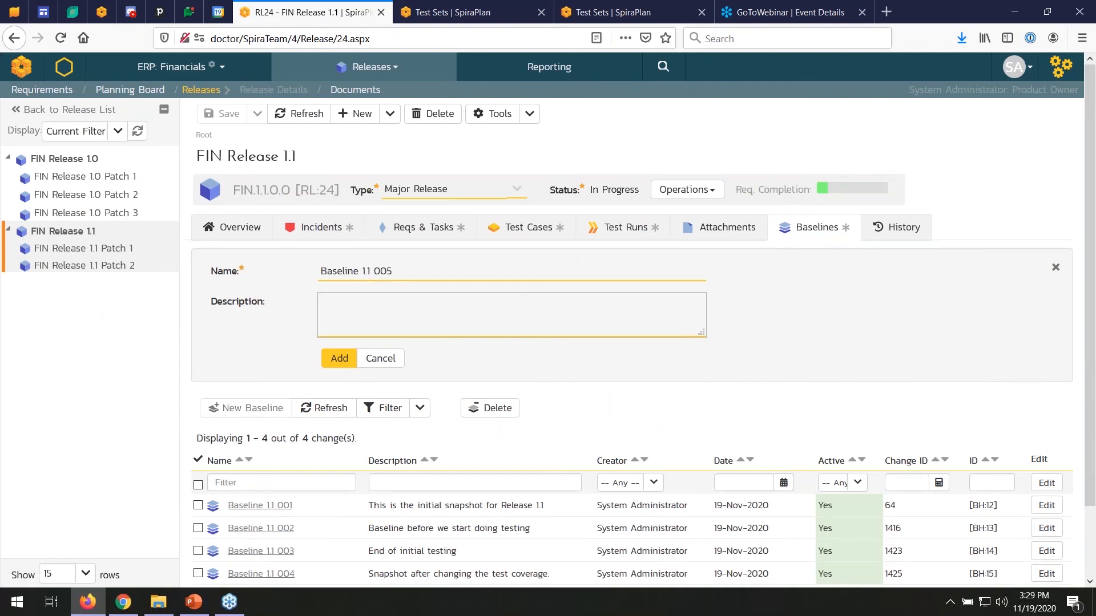
text(Removed test coverage that no longer applies)
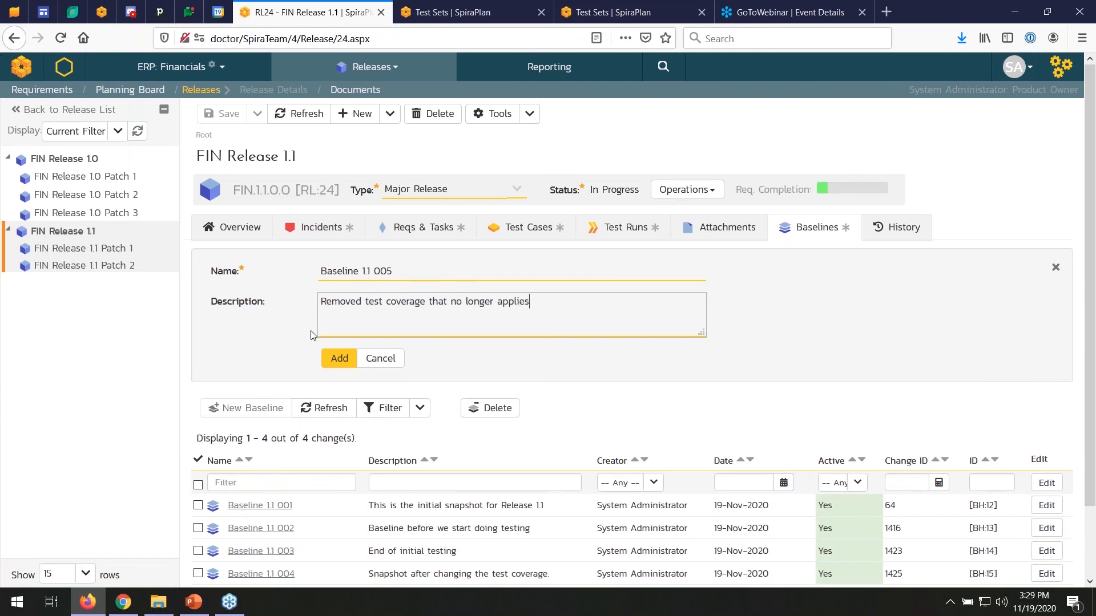
click(338, 358)
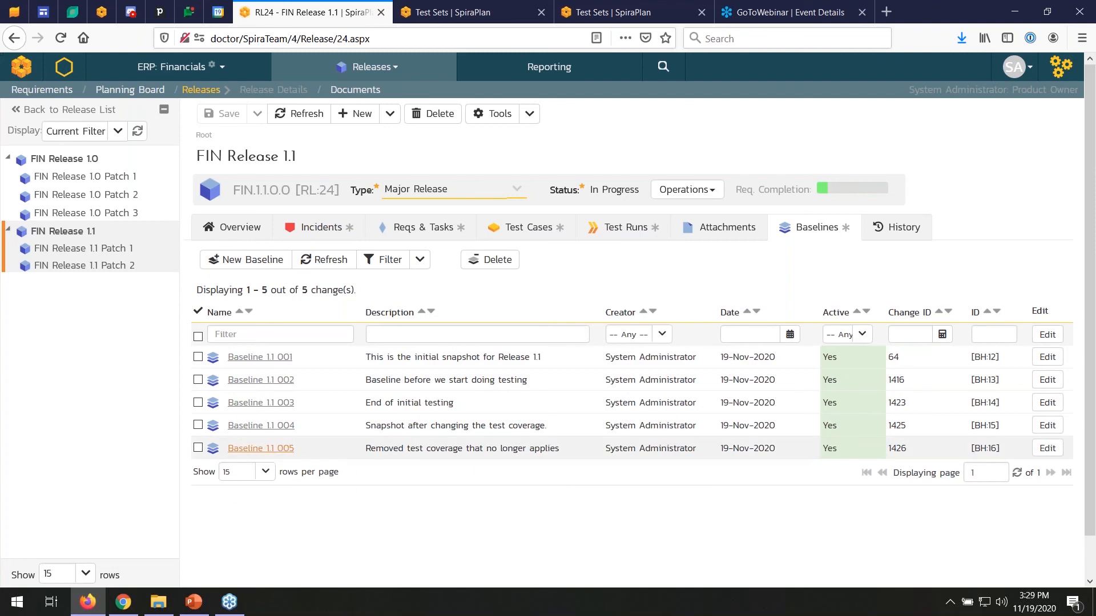
Review the artifact changes in Baseline 1.1 005 and examine the change recorded for the requirement on deleting a chart in the accounts list
click(271, 449)
scroll(548, 337, down, 3)
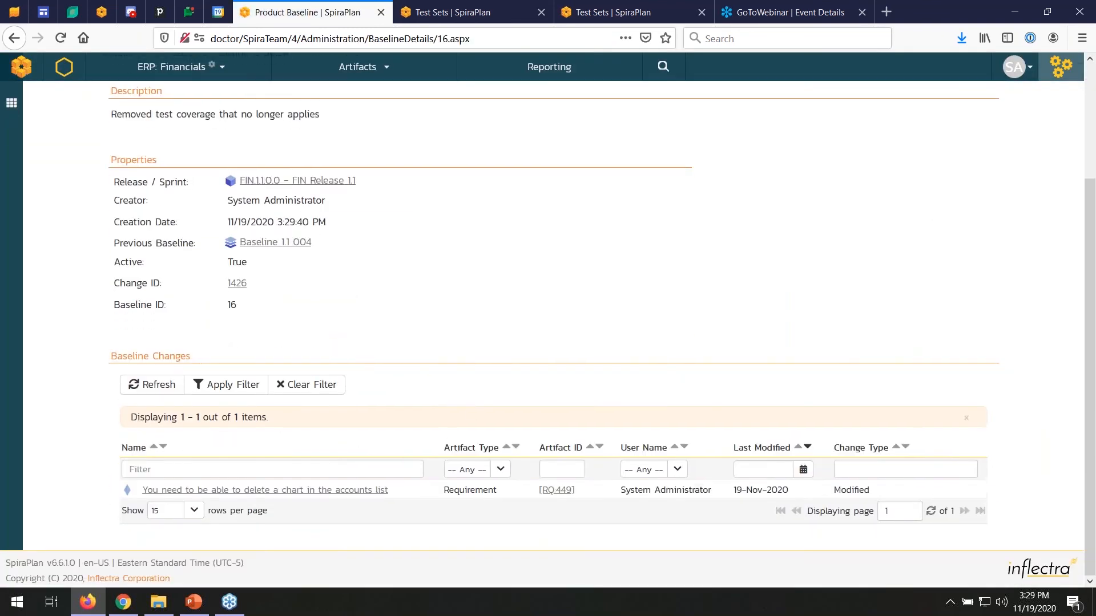
click(346, 491)
drag(344, 314, 222, 312)
View the product history changes for ERP: Financials and open the list of all product baselines
click(129, 195)
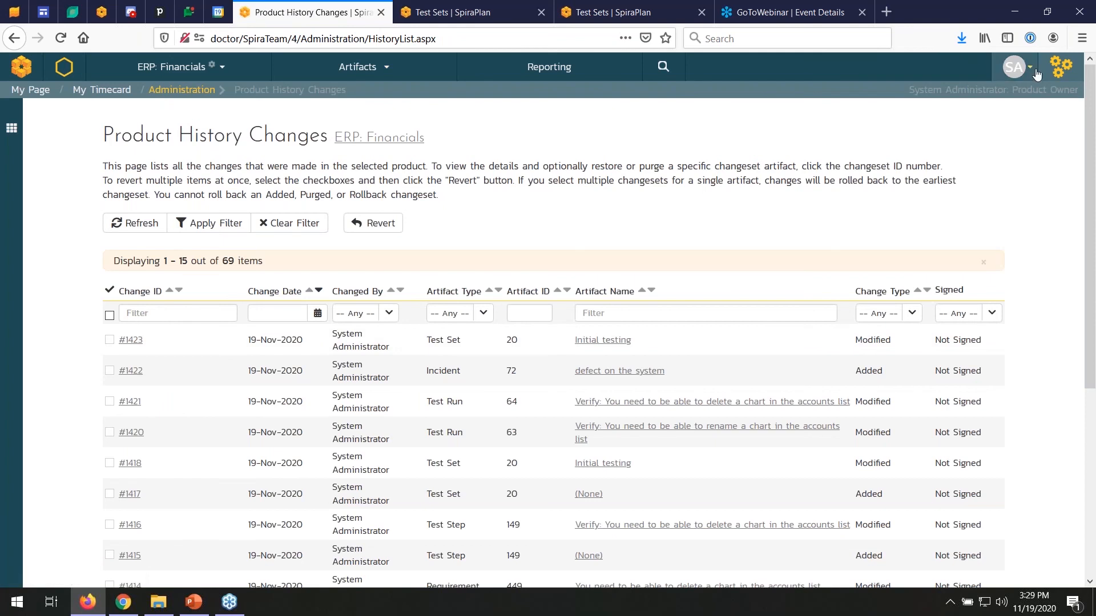
click(1059, 69)
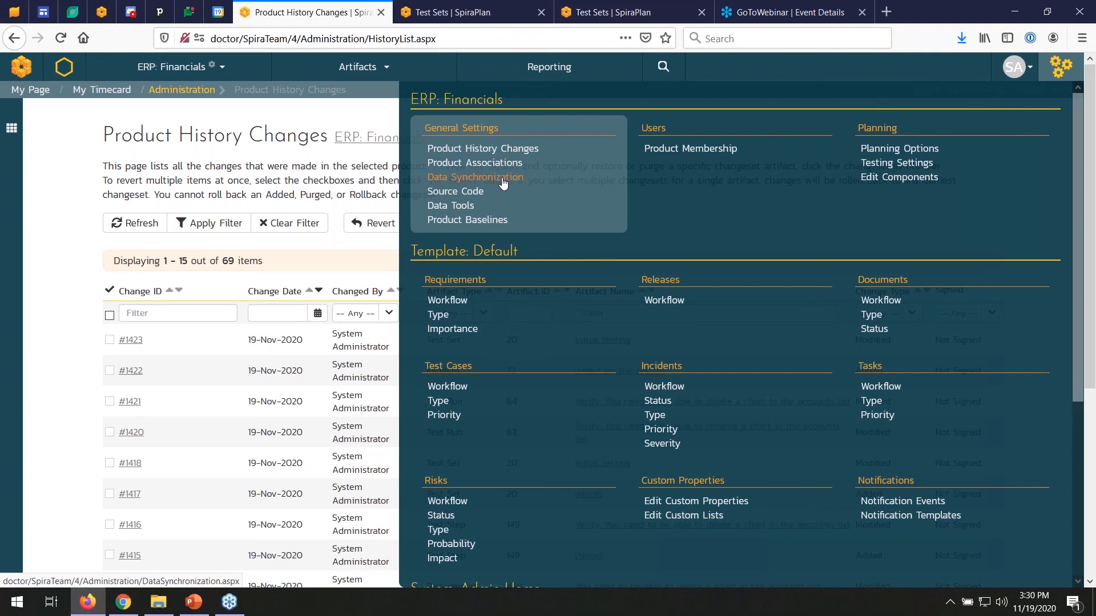
click(479, 223)
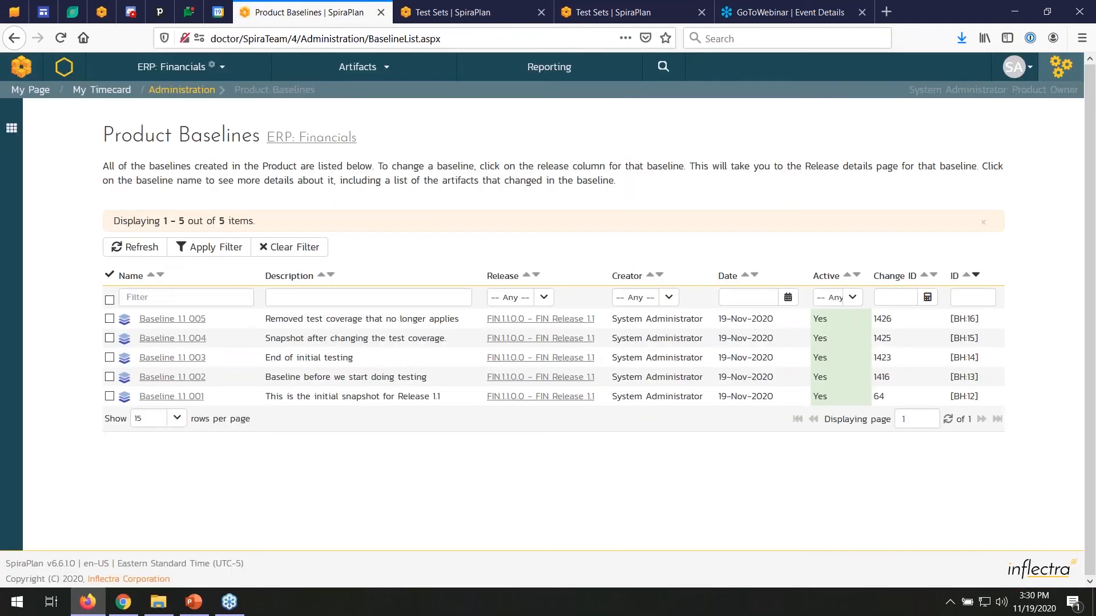